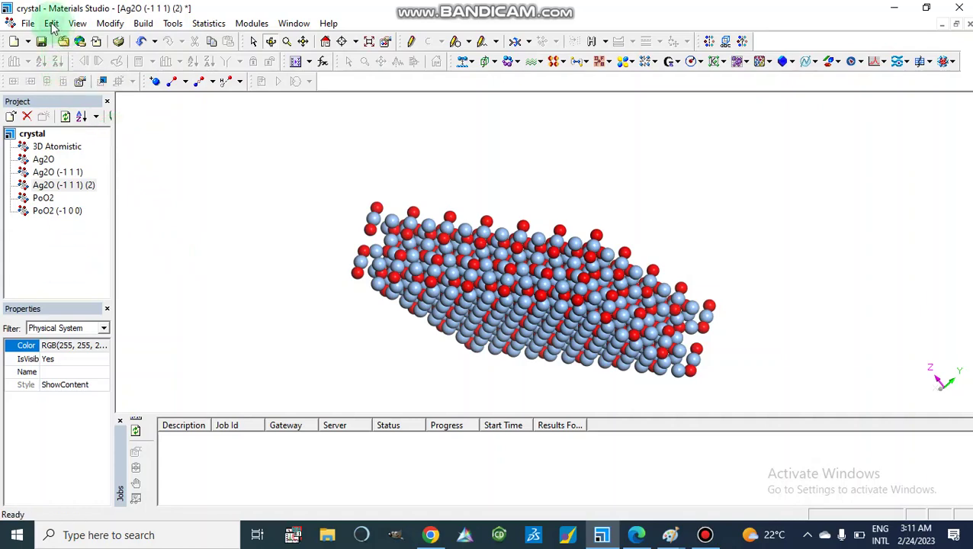
click(28, 25)
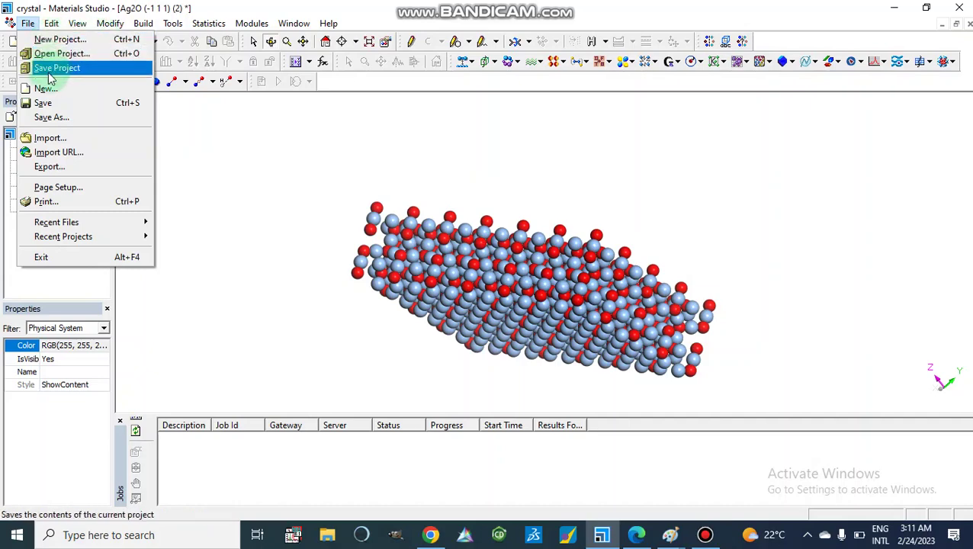
click(54, 43)
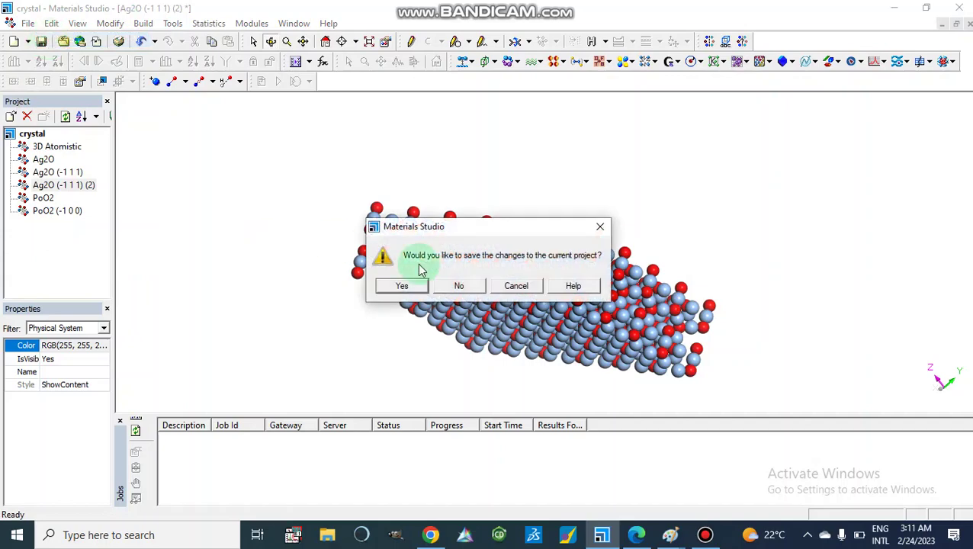
click(599, 227)
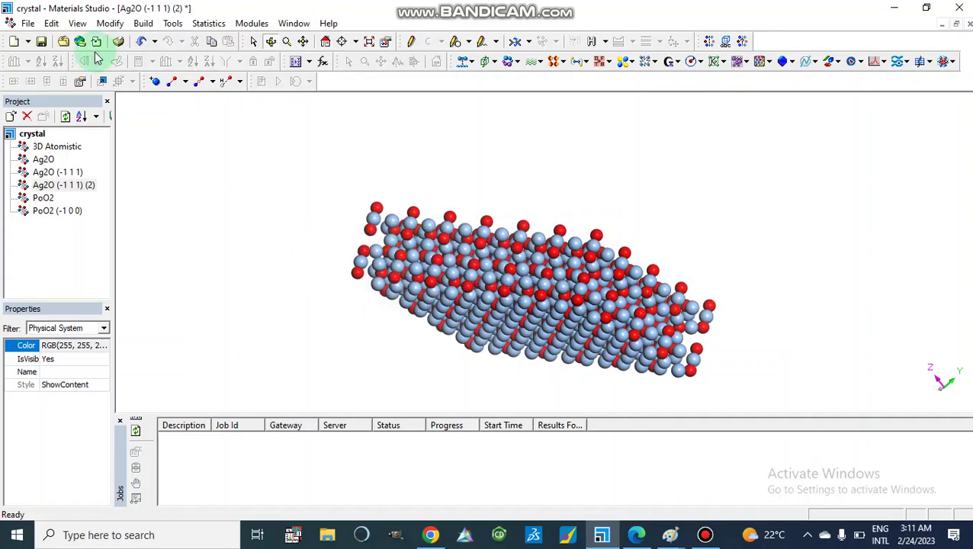
Create a new 3D Atomistic document in the crystal project and keep it as the active document.
click(28, 24)
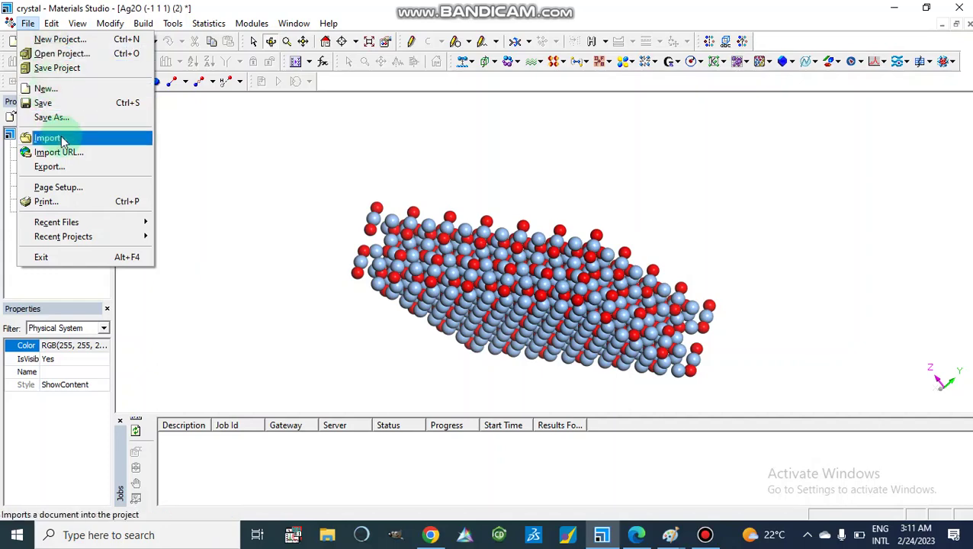
click(51, 92)
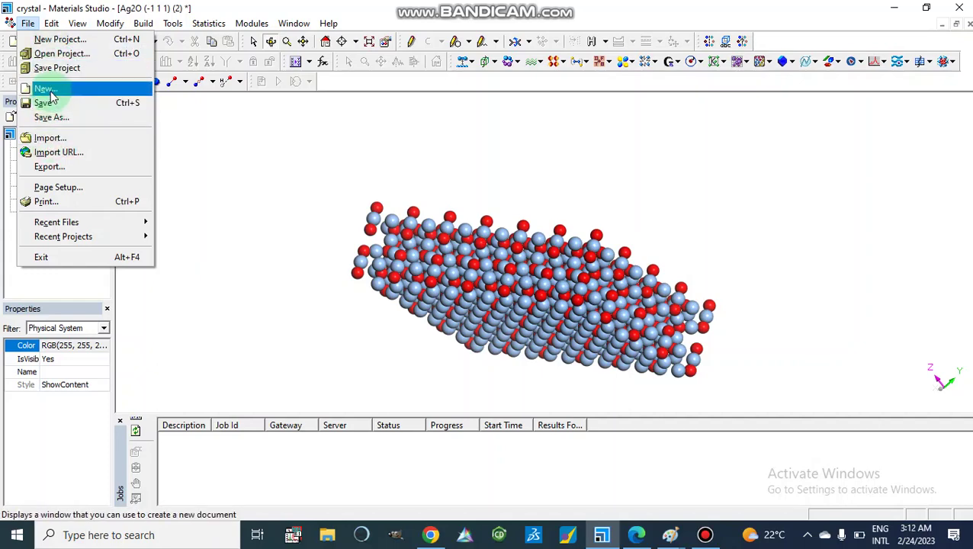
double_click(323, 189)
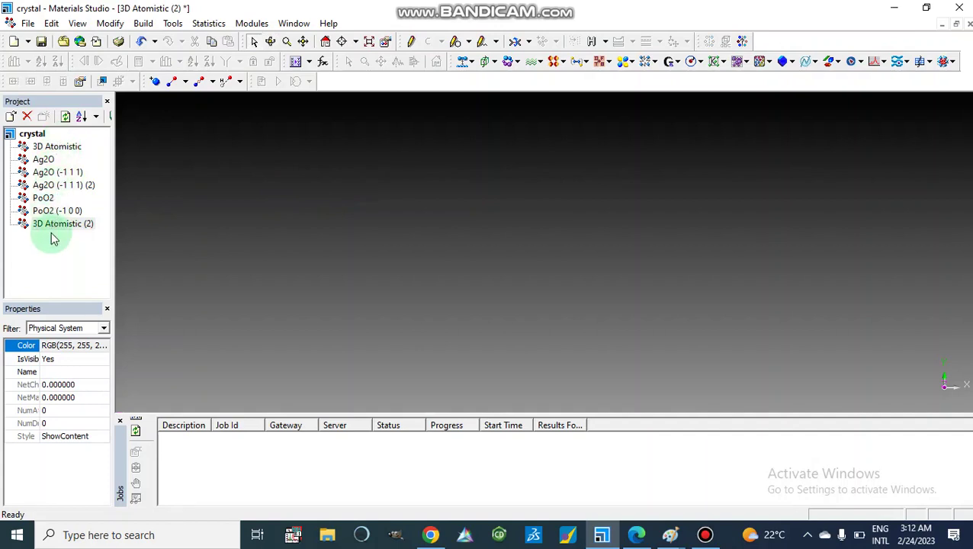
double_click(42, 149)
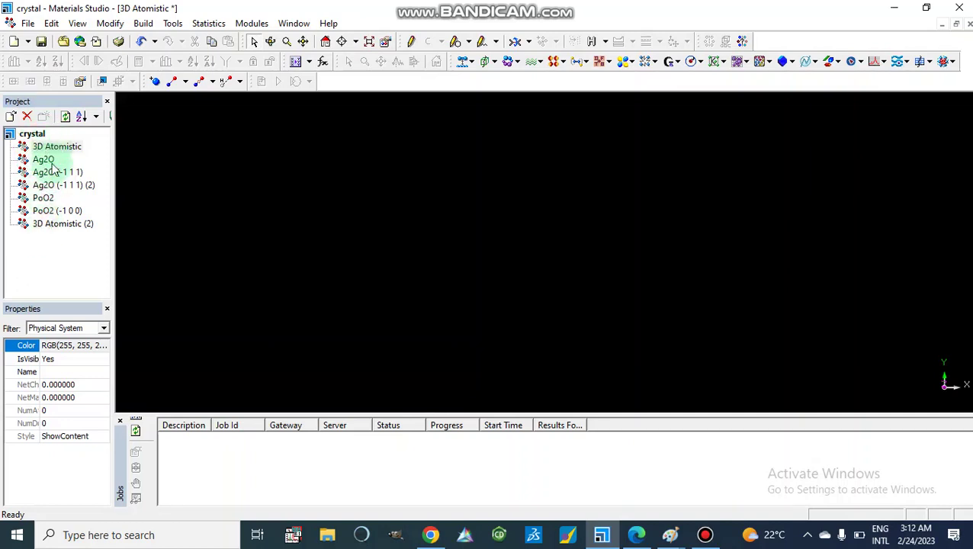
double_click(40, 226)
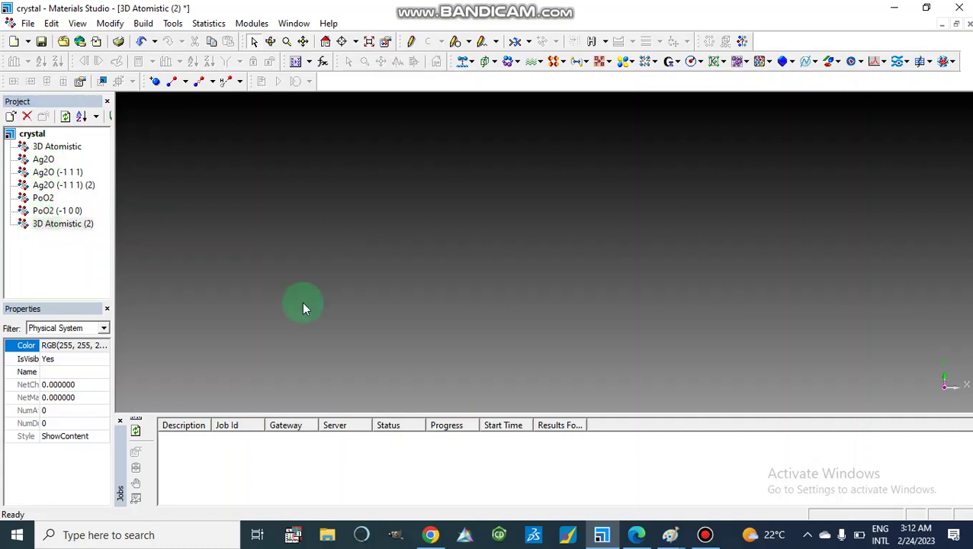
Start importing a document and browse up from the metal-oxides folder to the Materials Studio 17.1 folder.
click(27, 24)
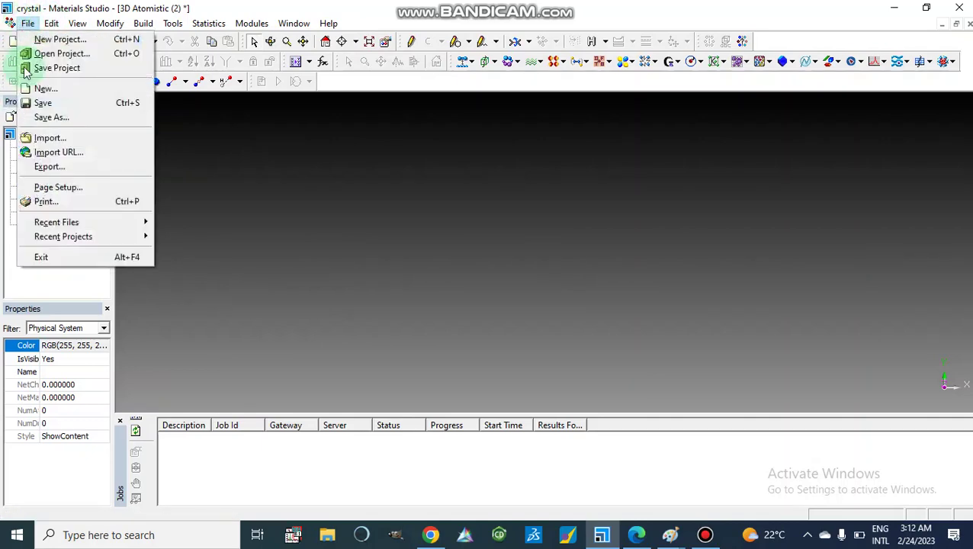
click(44, 139)
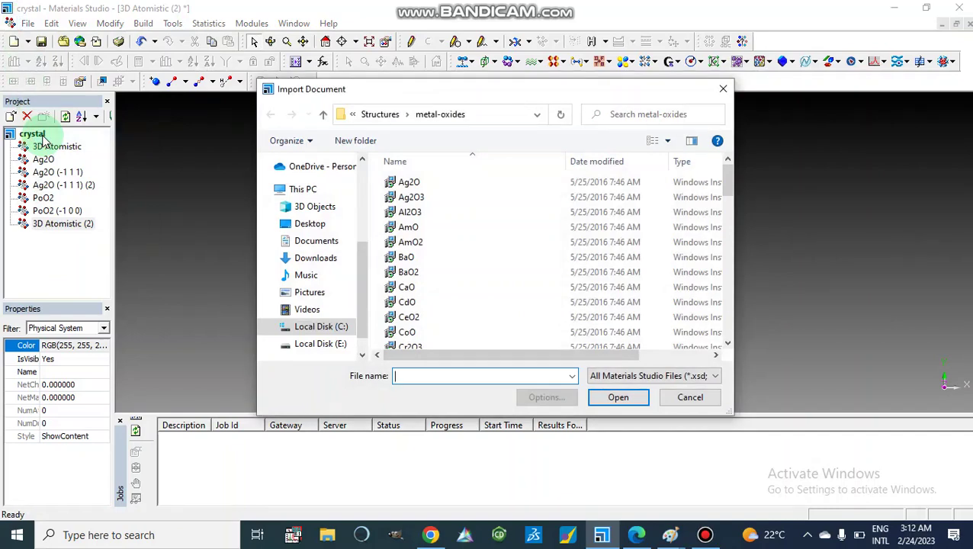
click(453, 233)
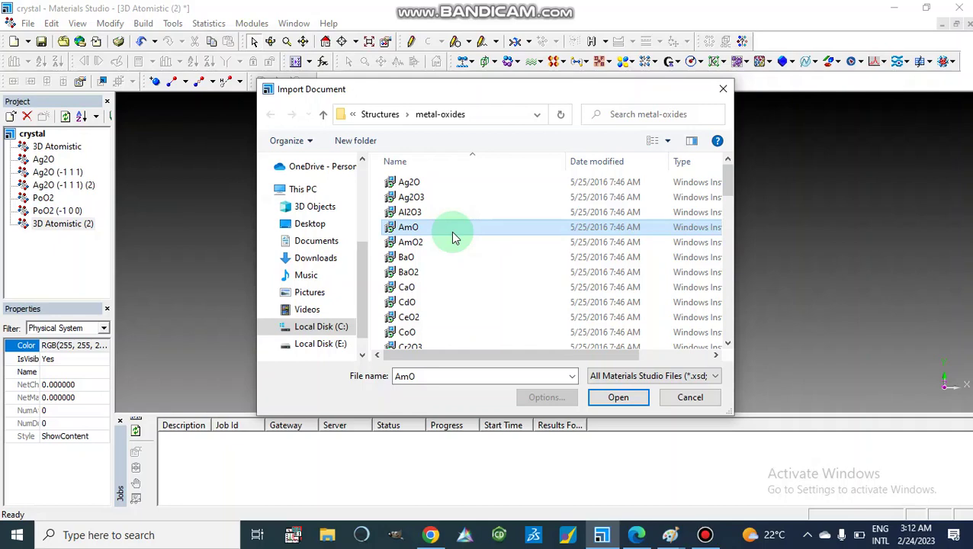
click(323, 116)
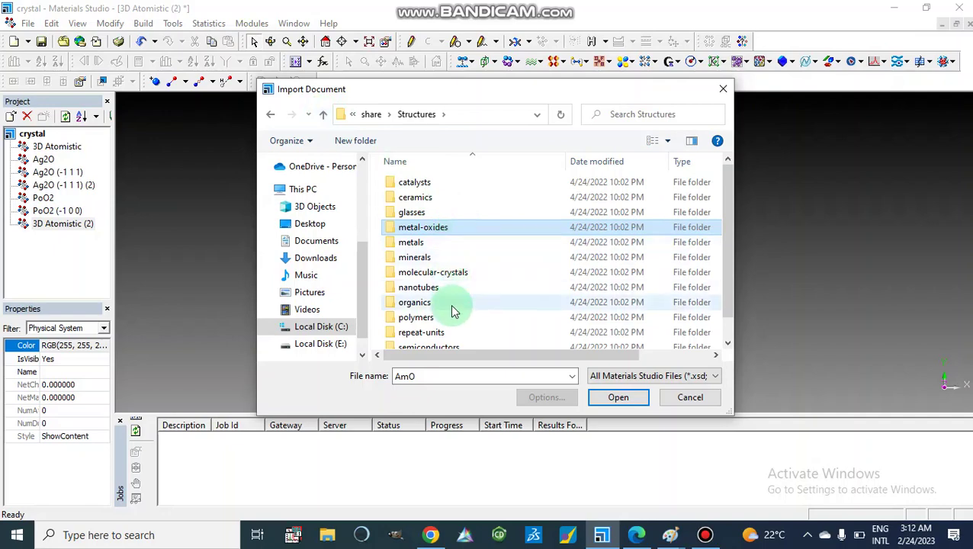
click(322, 116)
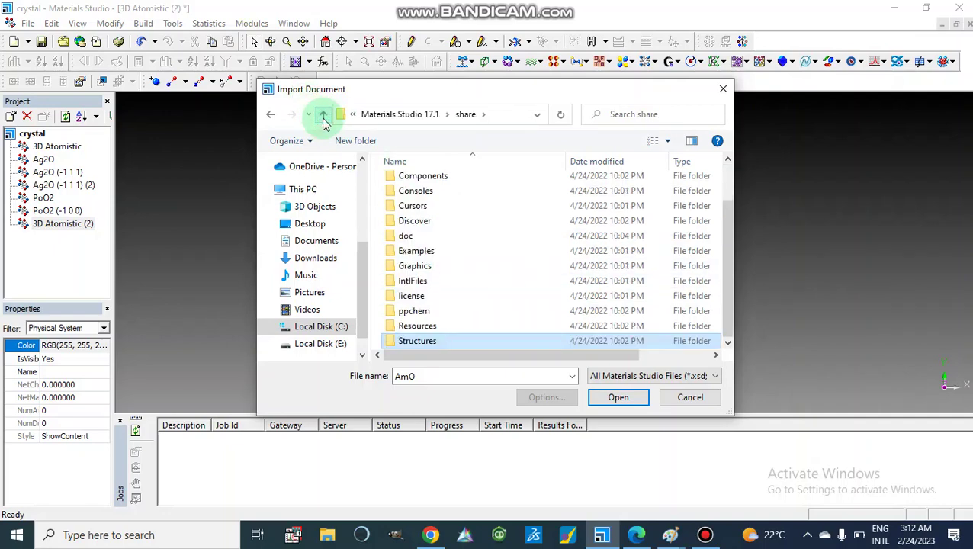
click(323, 119)
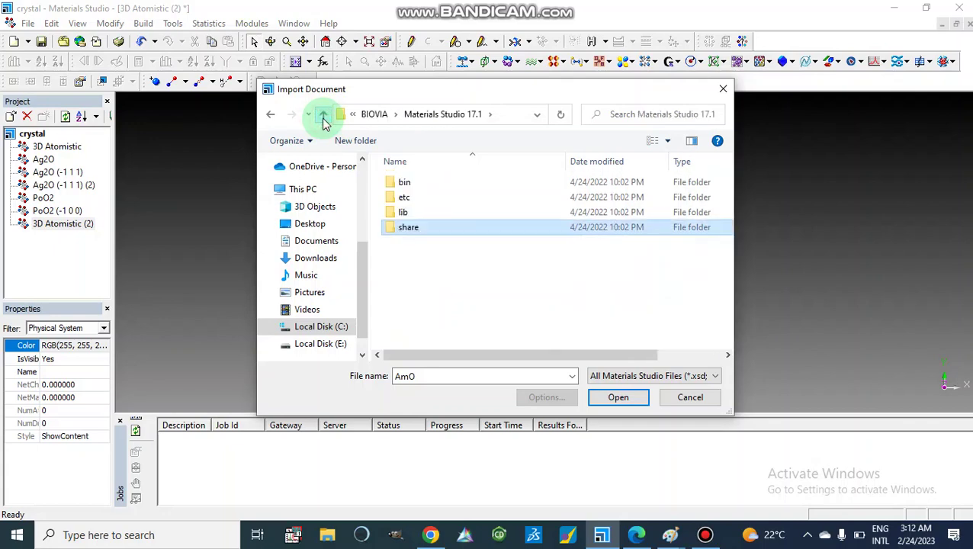
click(491, 115)
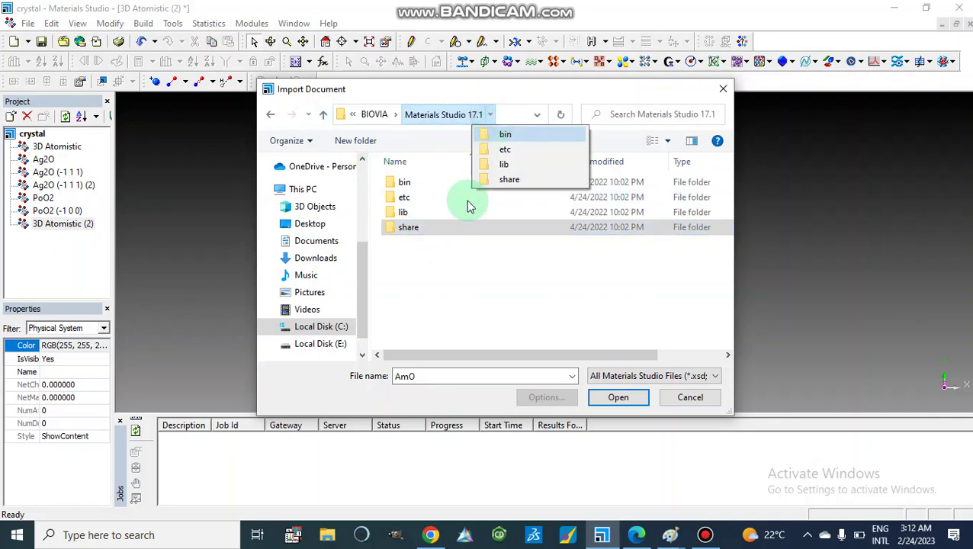
Browse through the share and Structures folders to the metal-oxides folder.
double_click(429, 228)
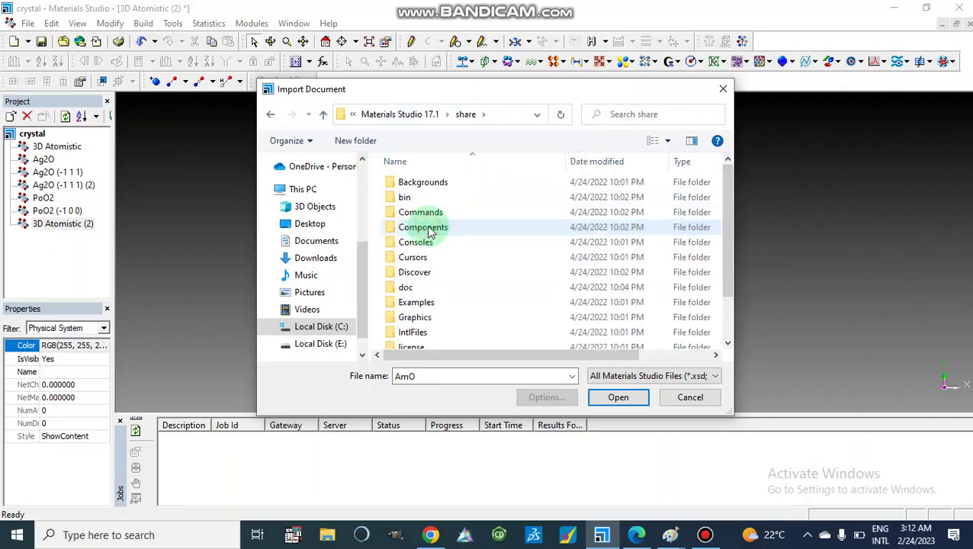
scroll(429, 305, down, 2)
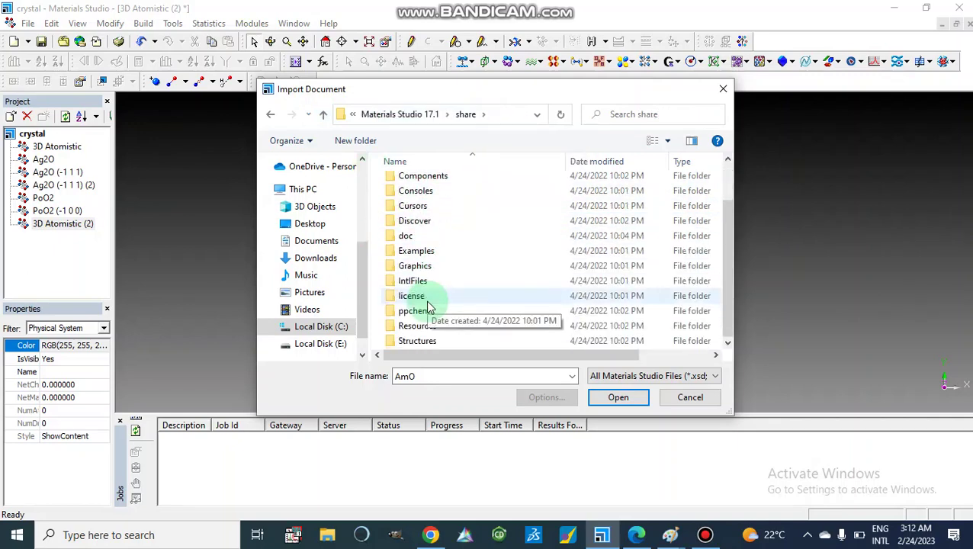
double_click(417, 342)
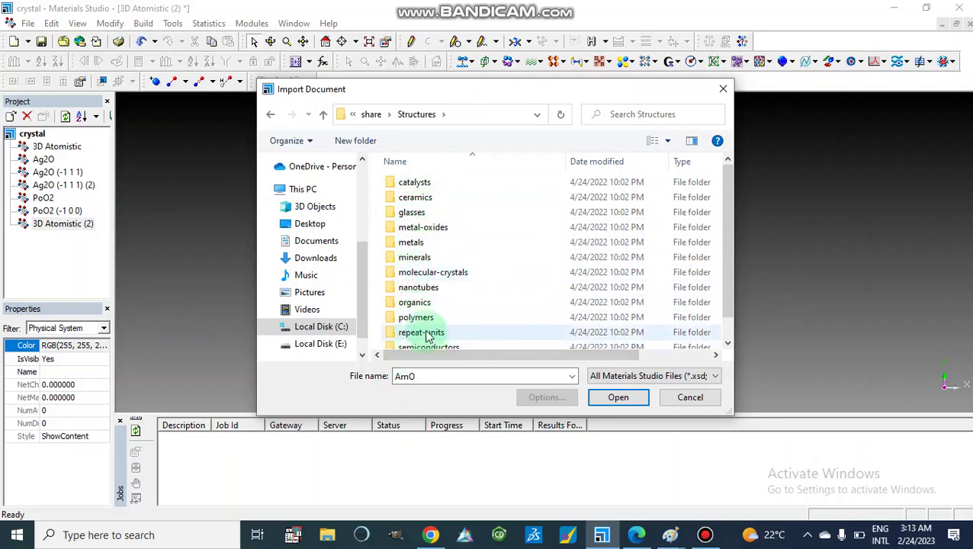
scroll(412, 313, down, 1)
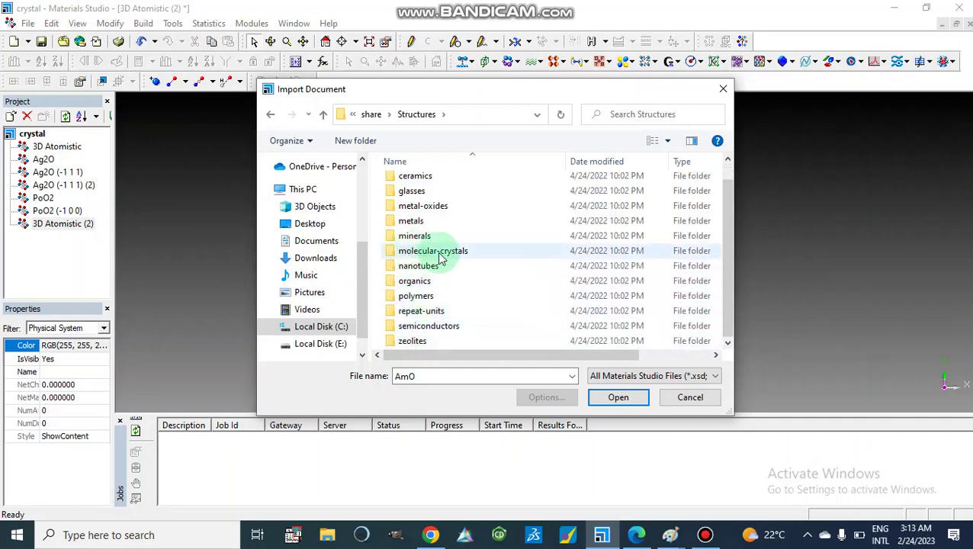
scroll(440, 259, up, 1)
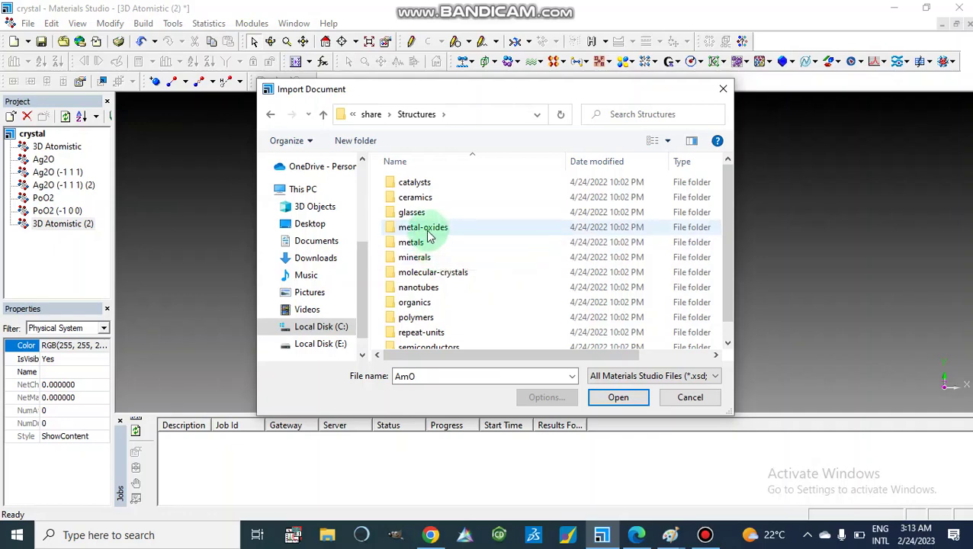
double_click(424, 231)
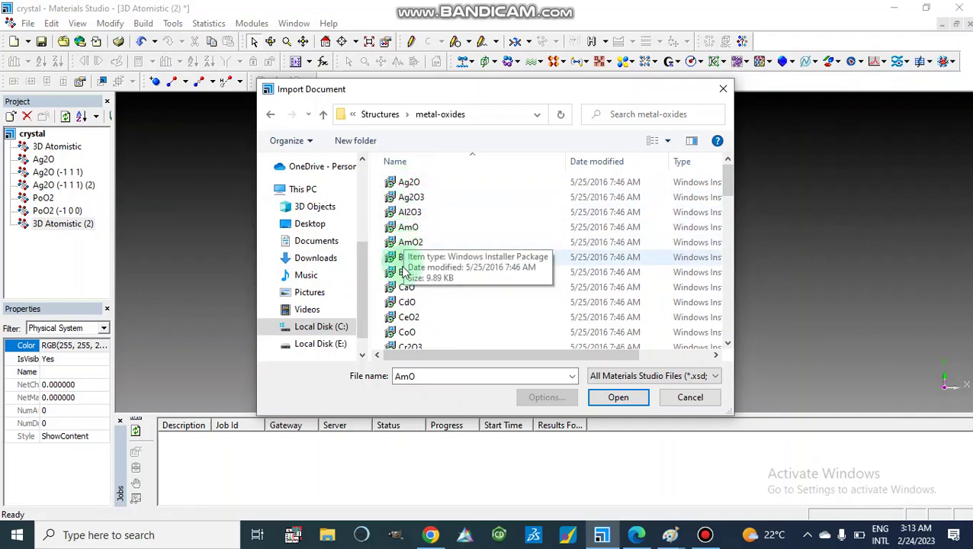
Find the ZnO structure in the metal-oxides folder and import it into the project.
scroll(404, 302, down, 3)
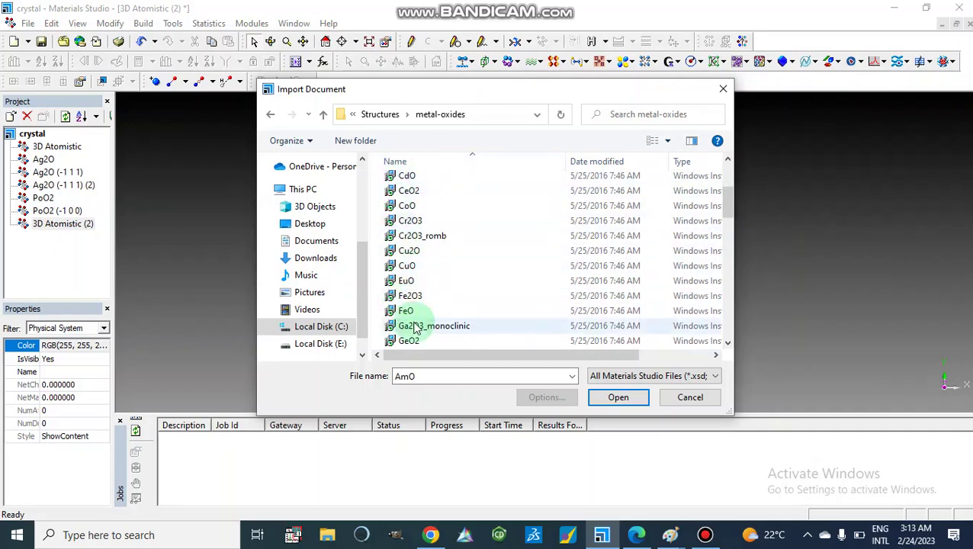
scroll(415, 326, down, 3)
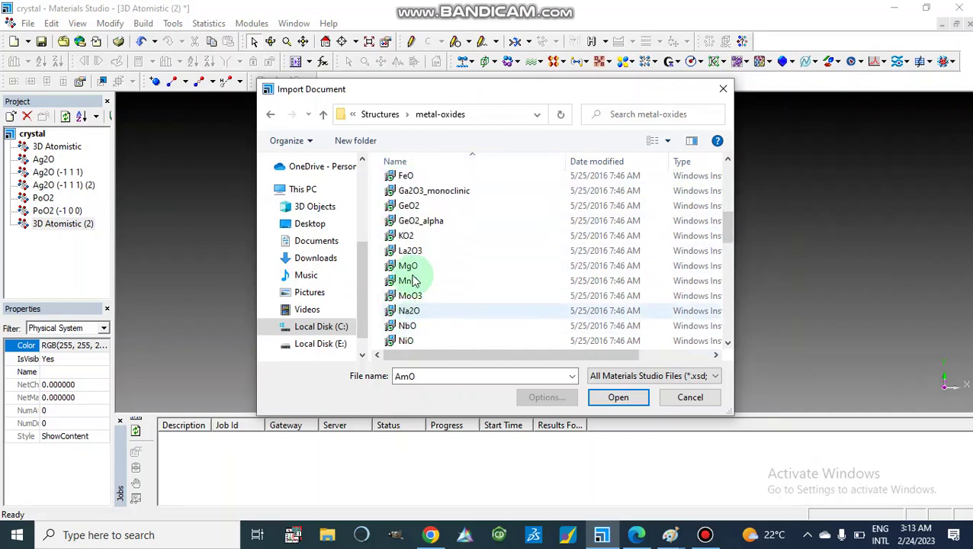
scroll(421, 292, down, 4)
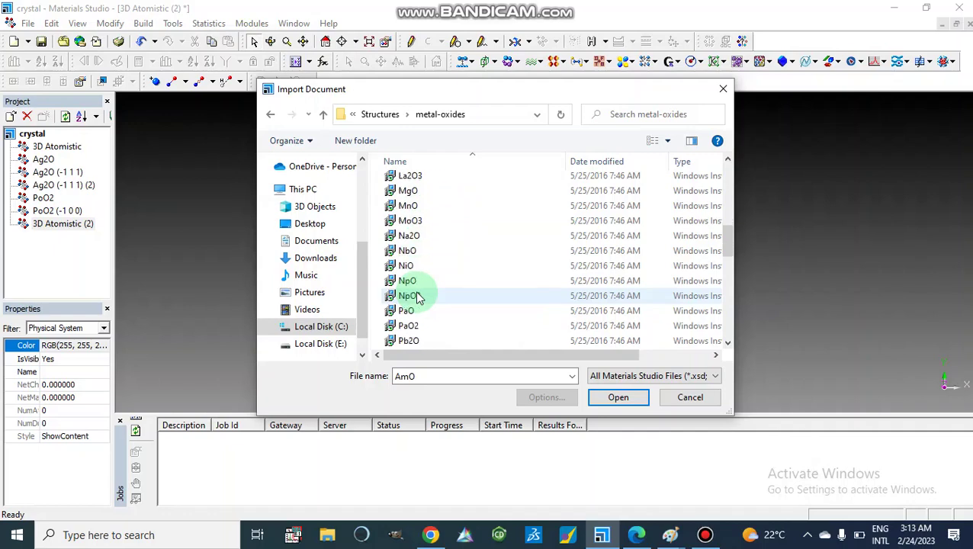
scroll(418, 297, down, 4)
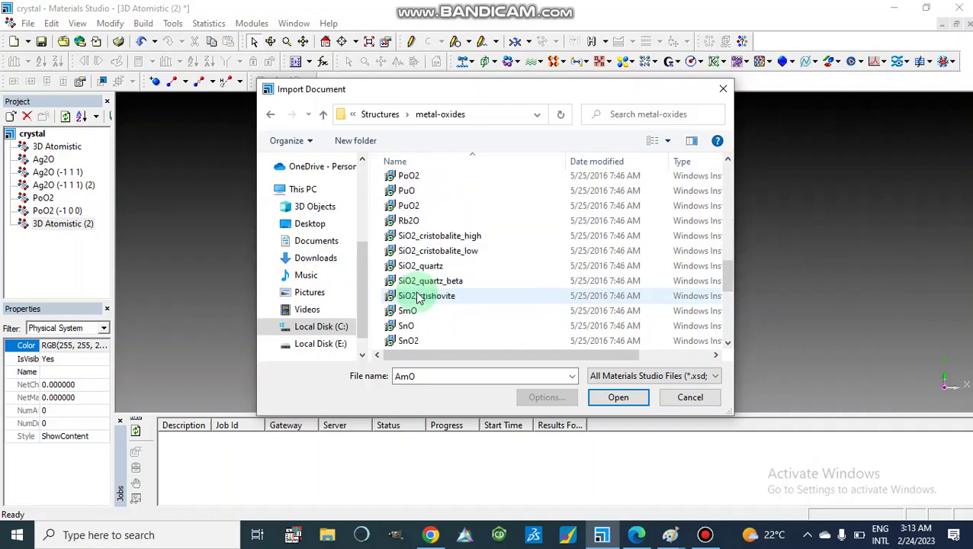
scroll(418, 297, down, 3)
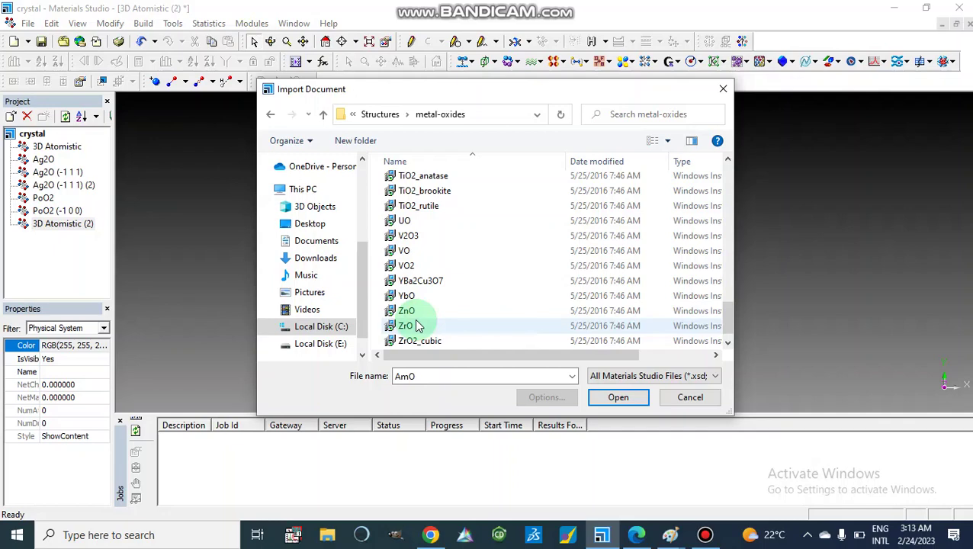
scroll(418, 326, up, 4)
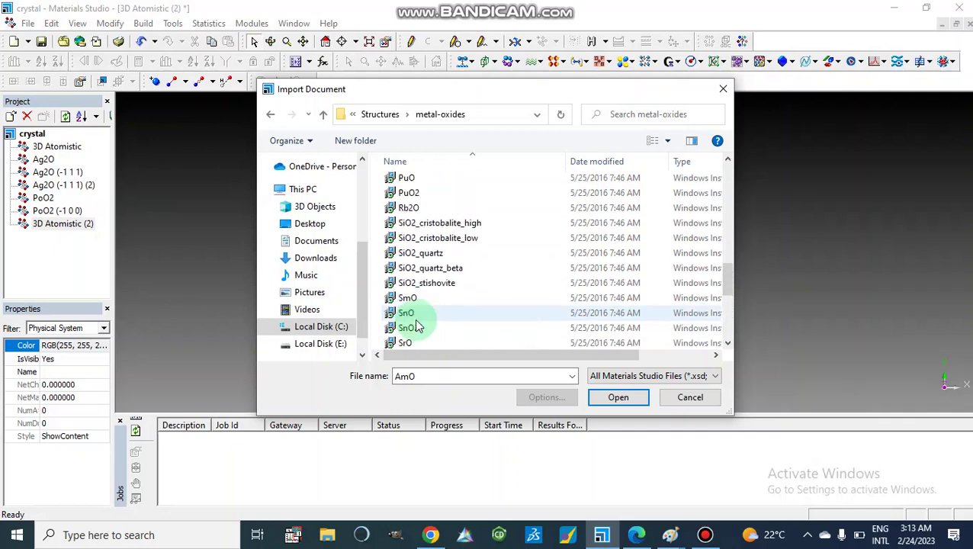
scroll(418, 326, down, 5)
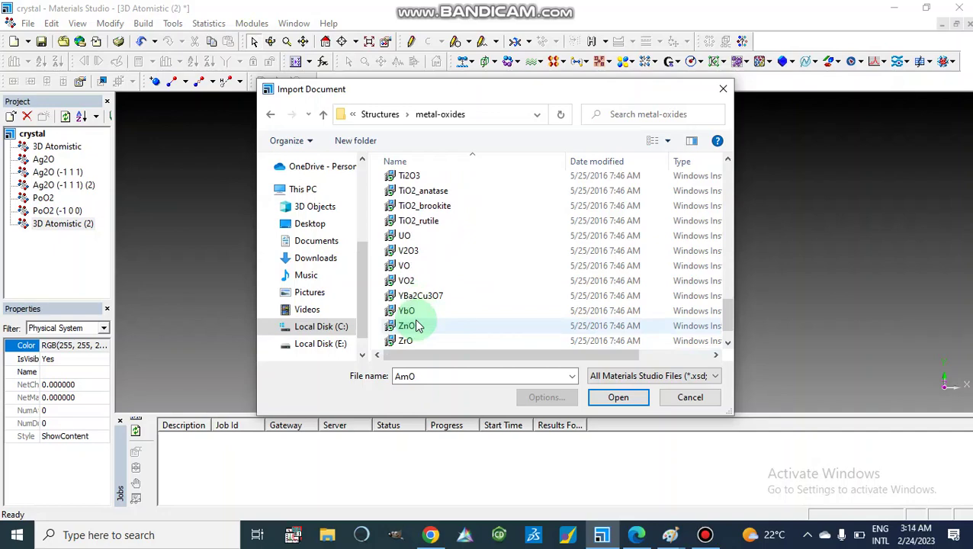
double_click(418, 325)
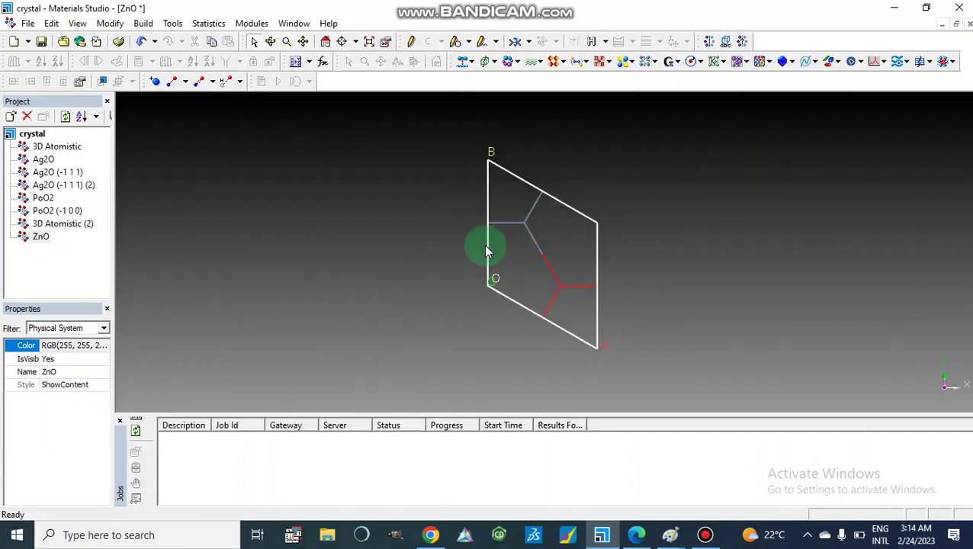
Start Cleave Surface on the ZnO crystal and set the cleave plane (h k l) to 1 1 1.
click(143, 24)
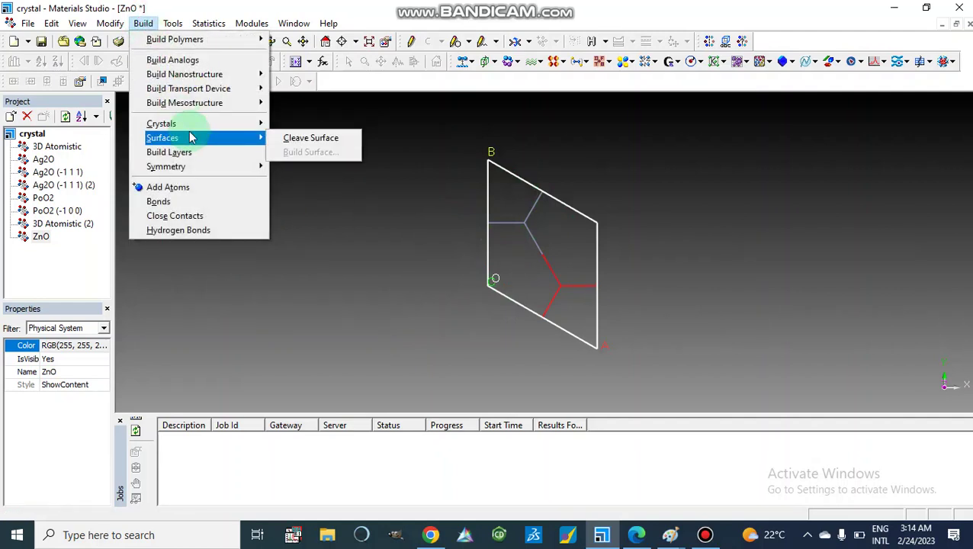
mouse_move(214, 129)
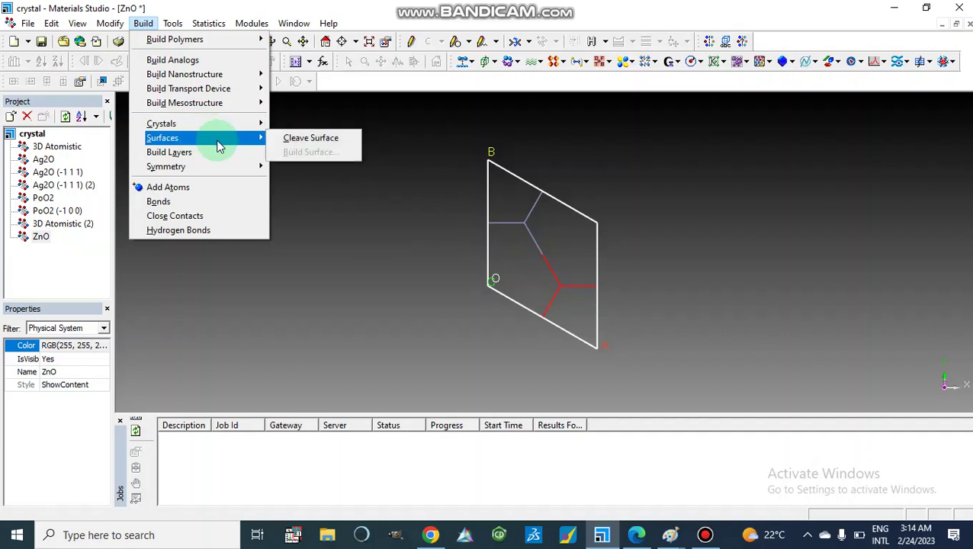
click(310, 139)
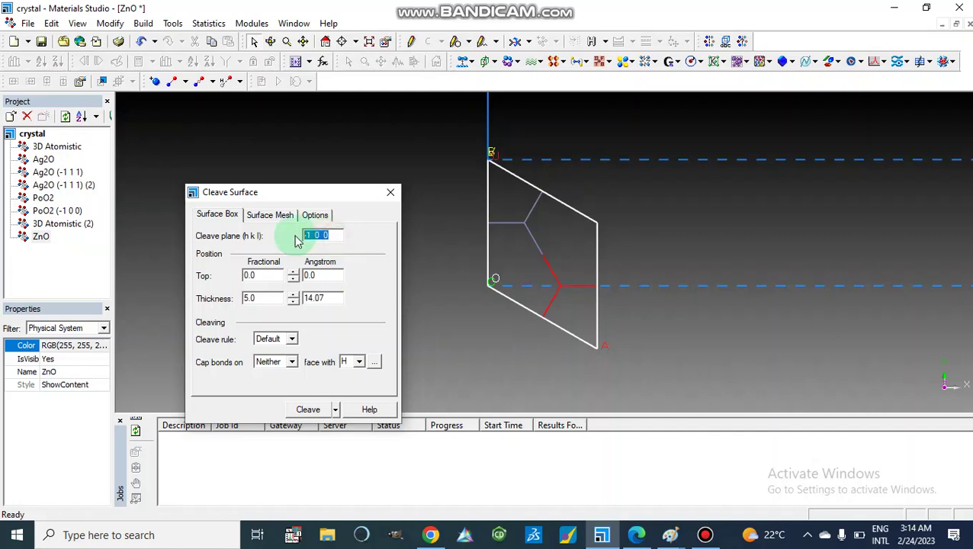
text(1)
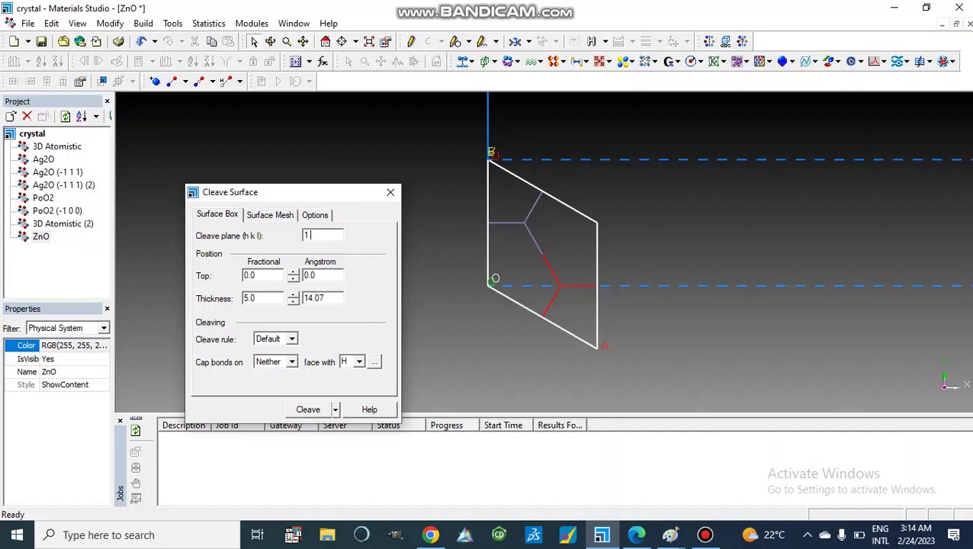
text( 1 1)
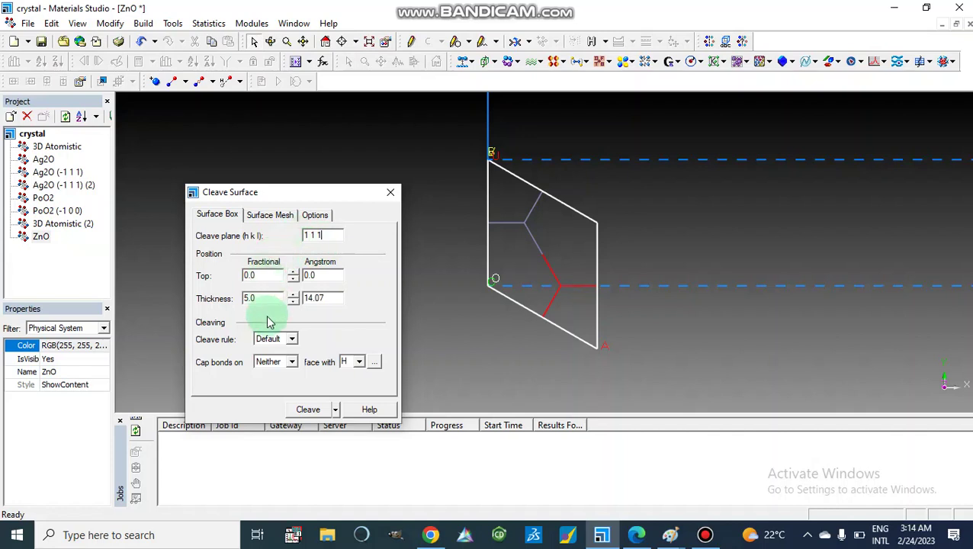
click(249, 297)
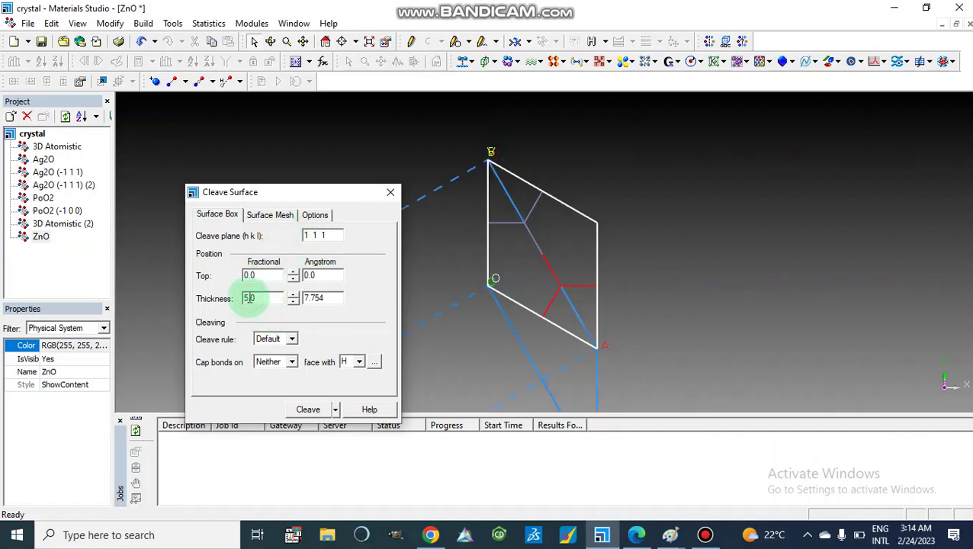
Set the fractional cleave thickness to 4.0 and cleave the ZnO (1 1 1) surface.
key(BackSpace)
key(BackSpace)
text(4.)
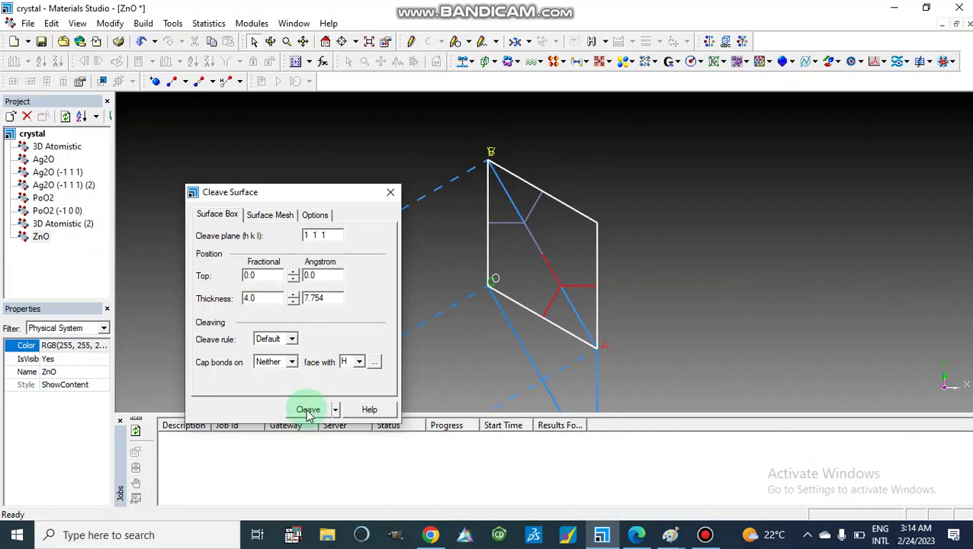
click(308, 411)
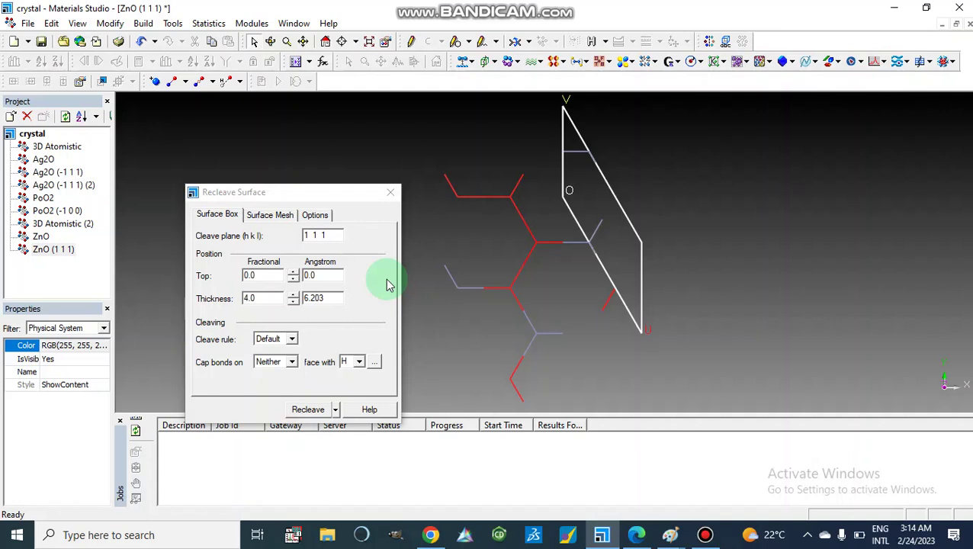
click(390, 192)
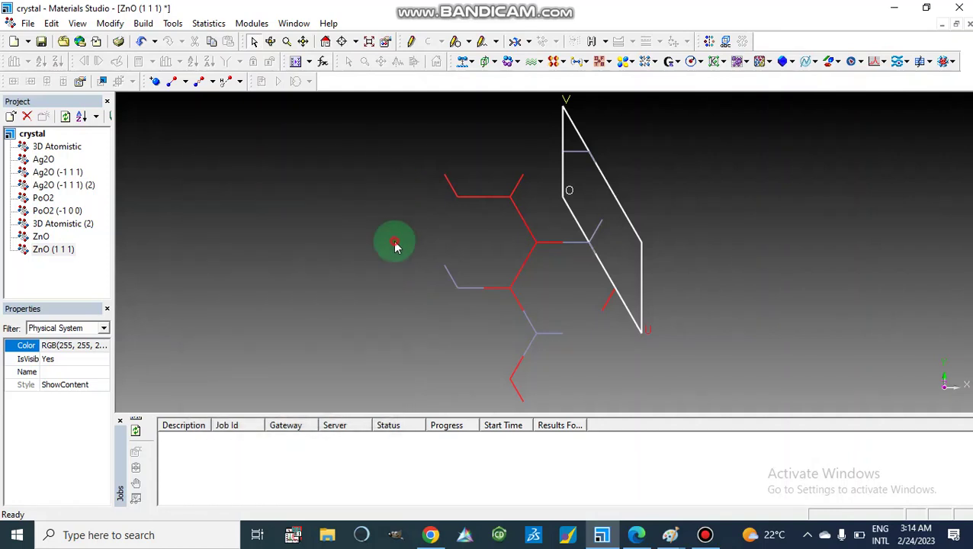
Build a supercell of the cleaved ZnO (1 1 1) surface with a range of U 4 and V 4.
click(270, 41)
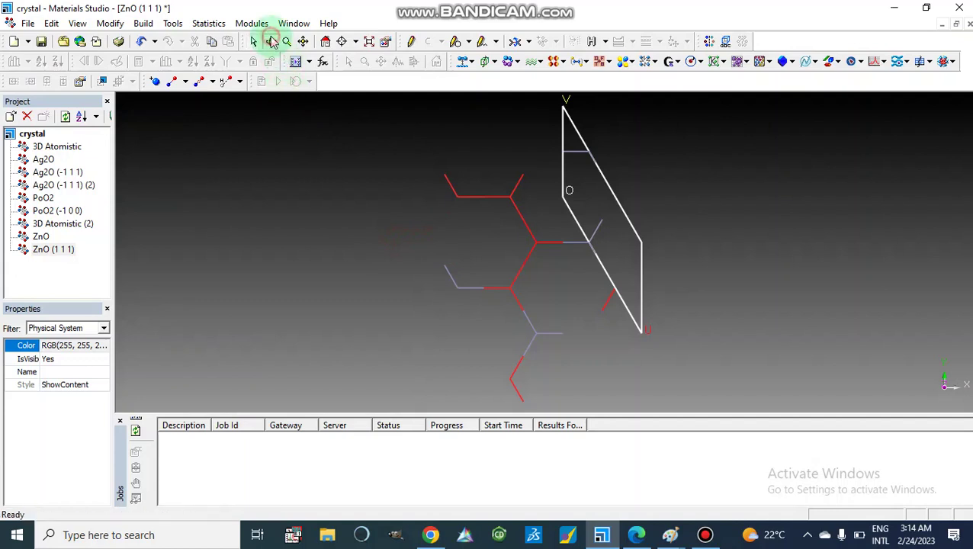
drag(402, 267, 475, 327)
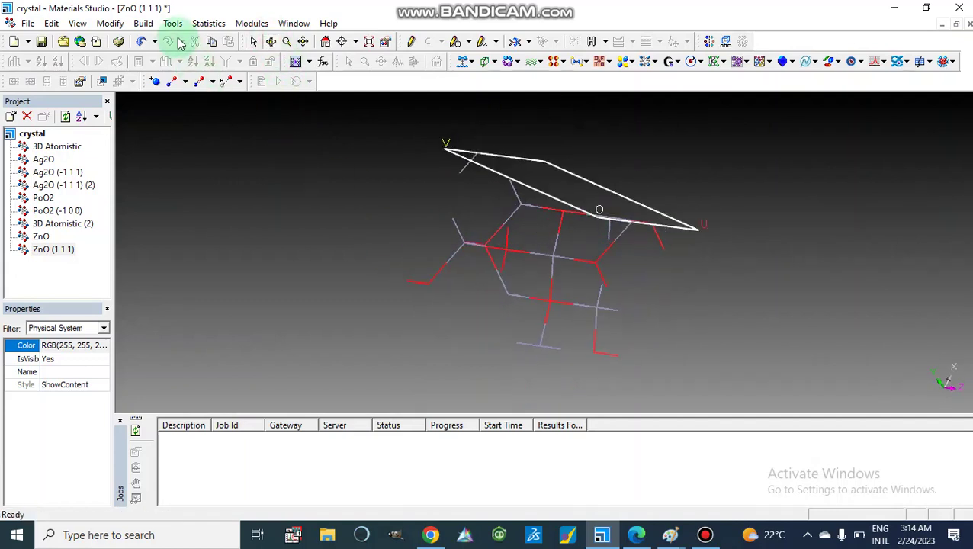
click(142, 24)
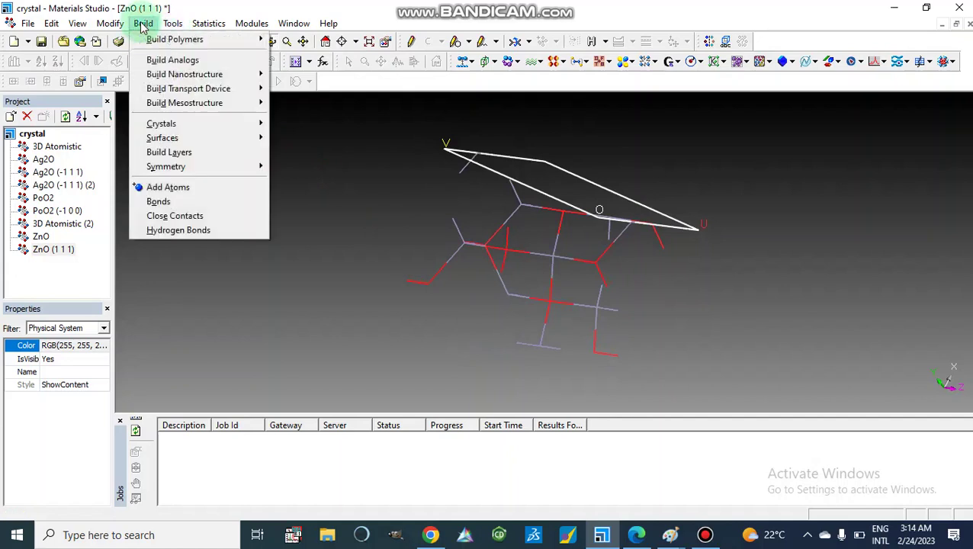
mouse_move(221, 166)
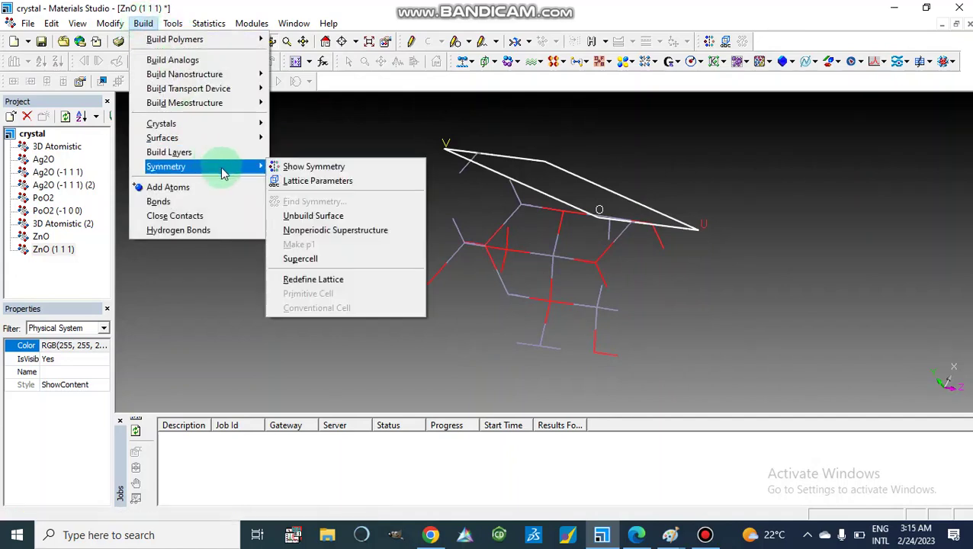
click(303, 260)
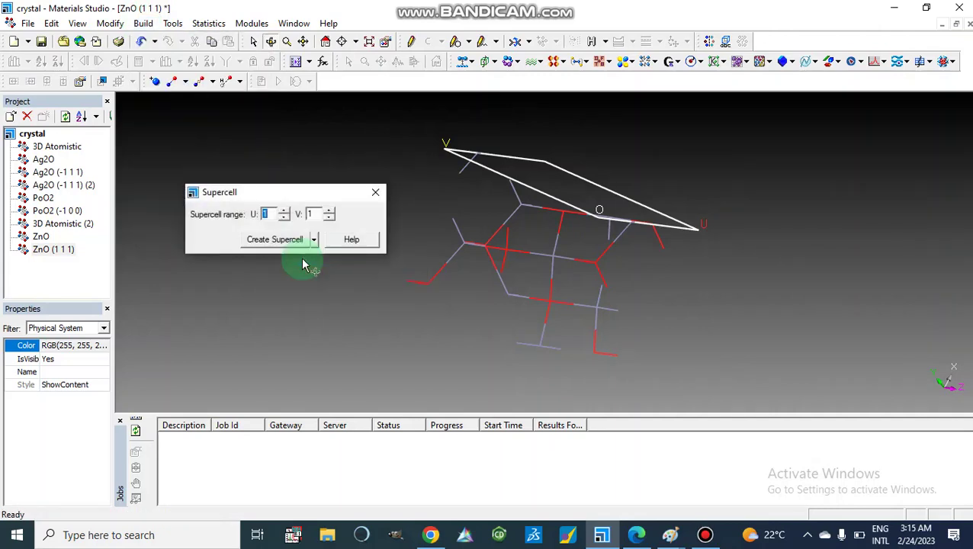
double_click(270, 214)
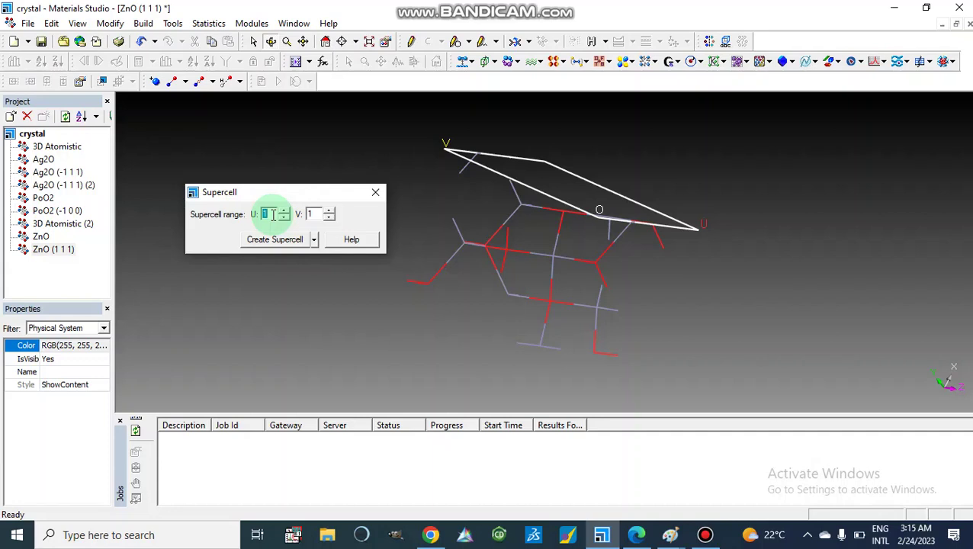
key(BackSpace)
text(4)
double_click(317, 214)
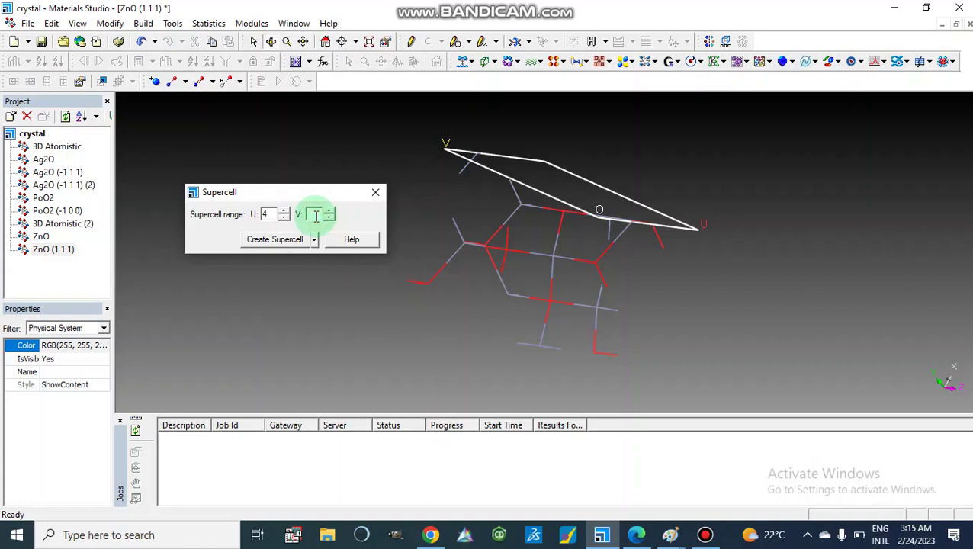
text(4)
click(272, 239)
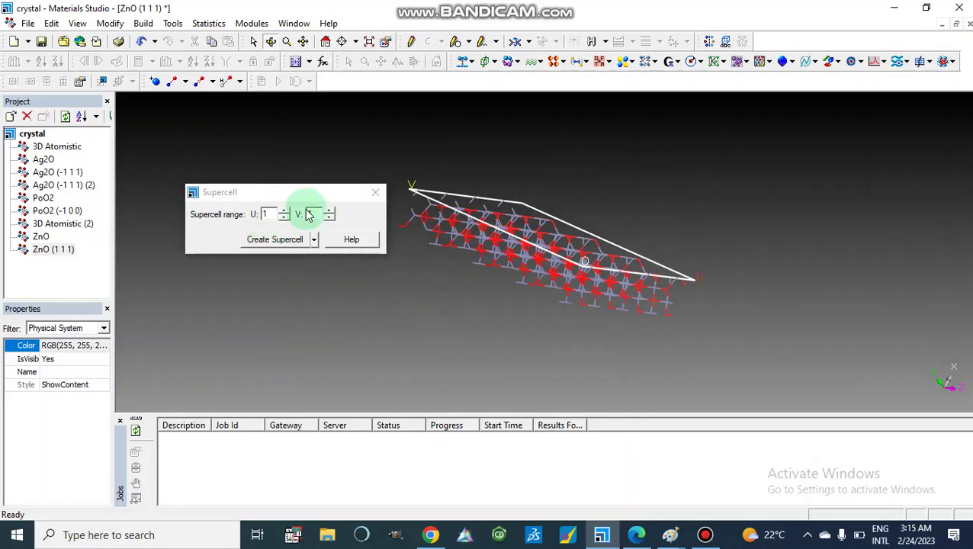
click(374, 194)
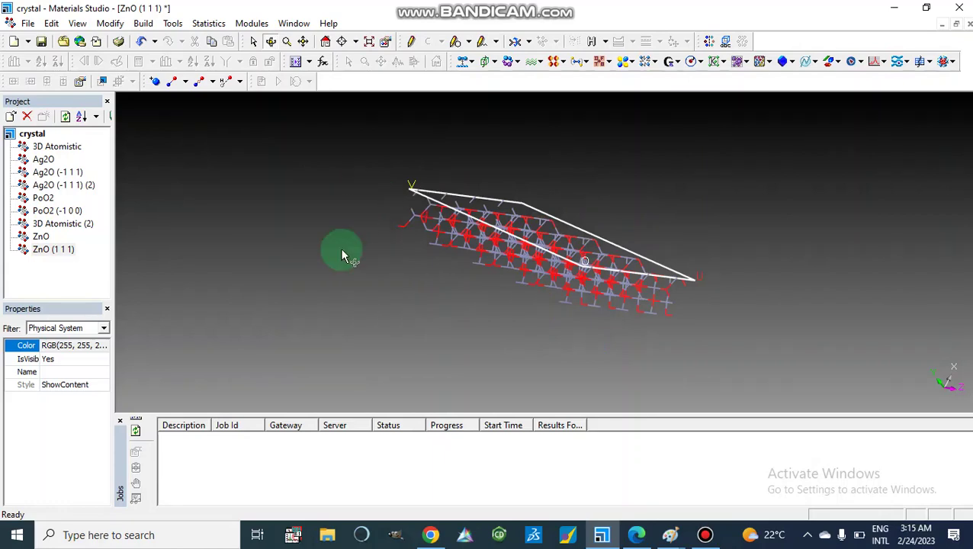
Start building a vacuum slab crystal from the ZnO surface supercell and set the vacuum orientation to C.
right_drag(485, 289, 519, 303)
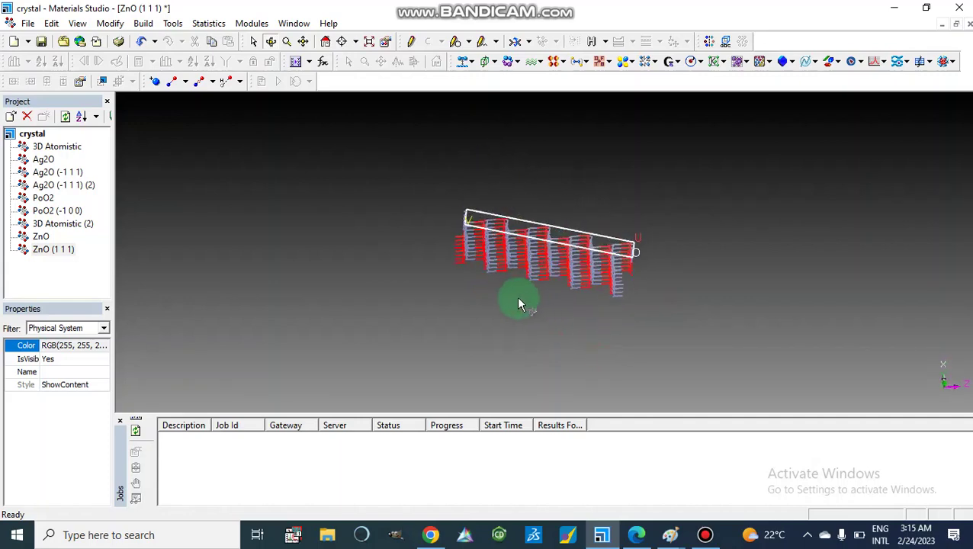
click(141, 23)
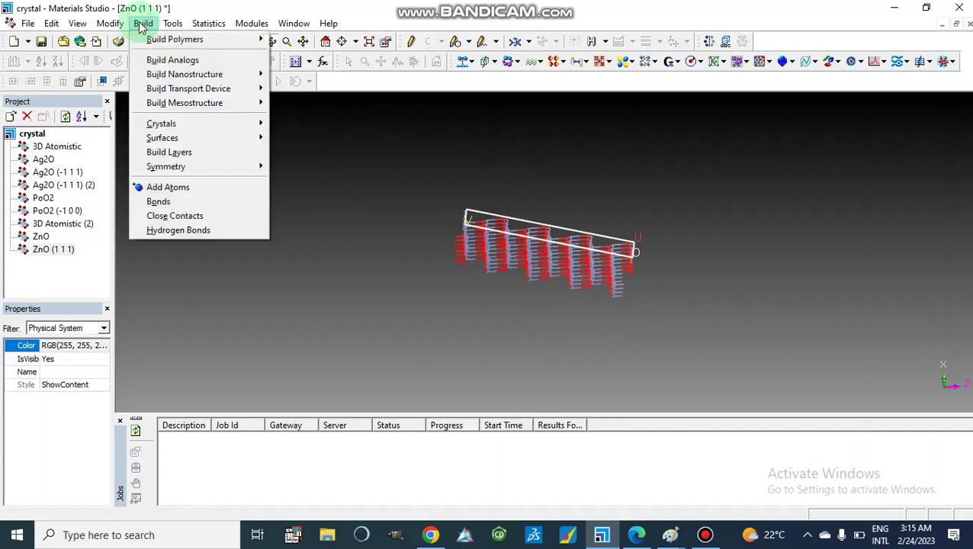
mouse_move(191, 124)
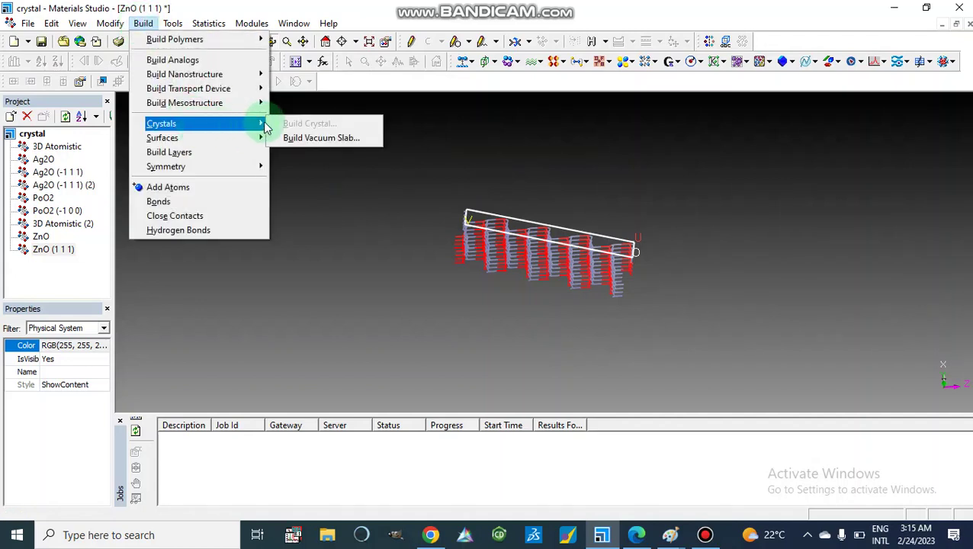
click(299, 141)
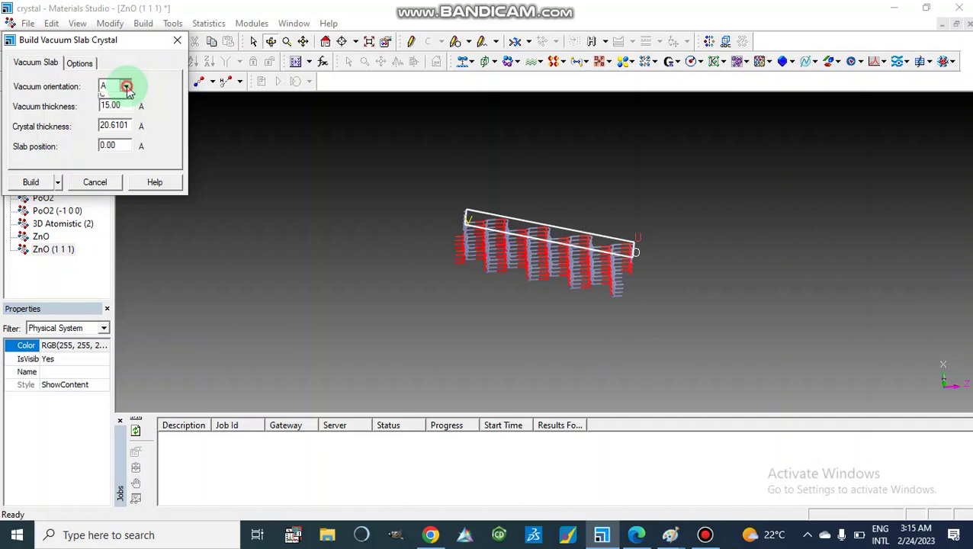
click(127, 87)
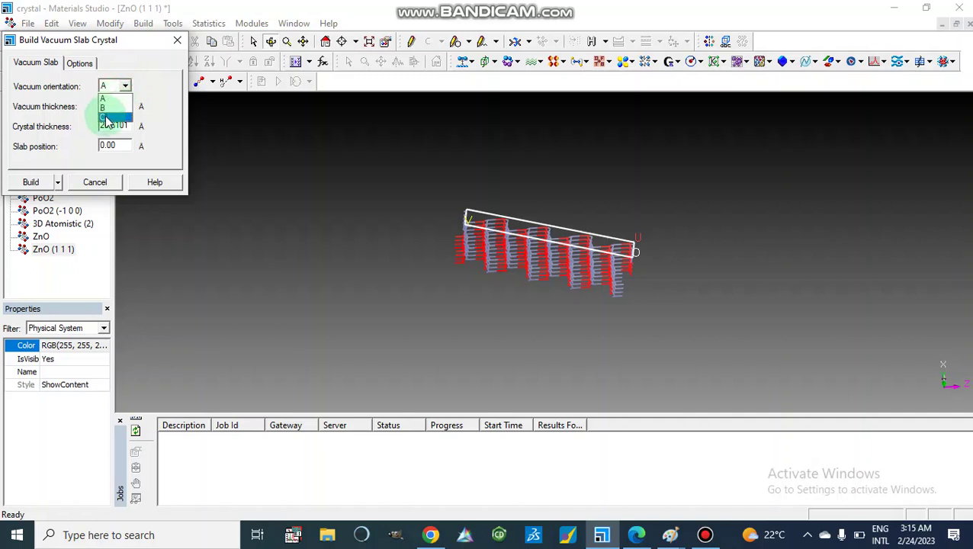
click(107, 119)
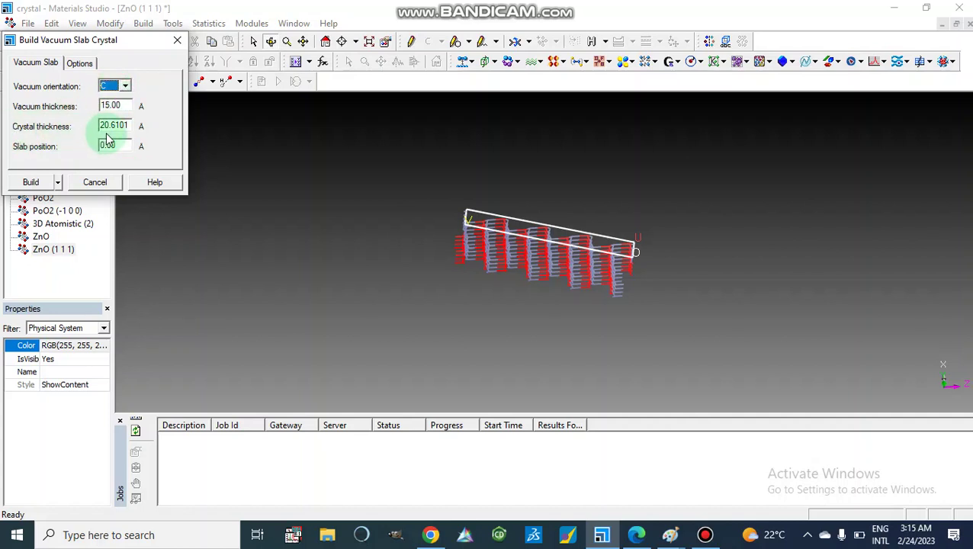
Set the vacuum thickness to 15.00 Å and build the vacuum slab.
double_click(109, 106)
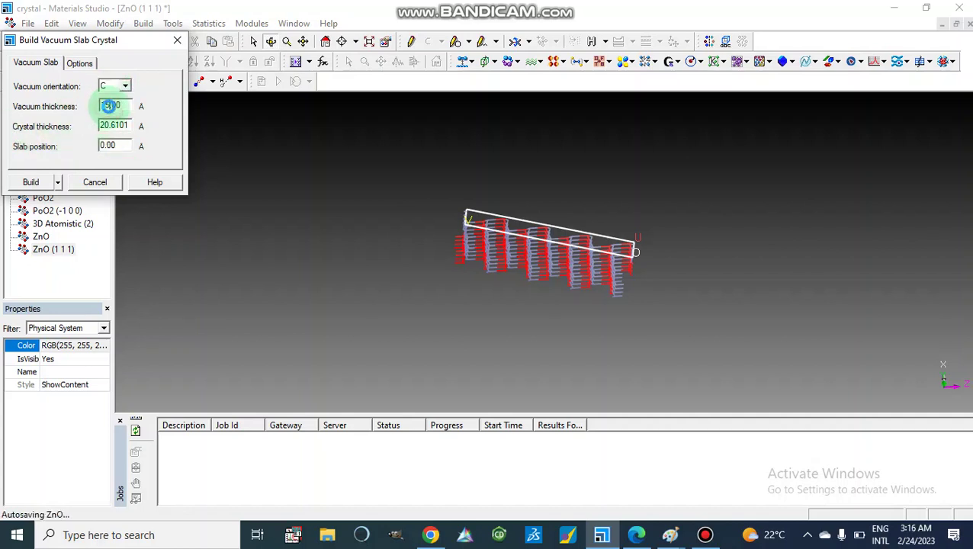
click(104, 107)
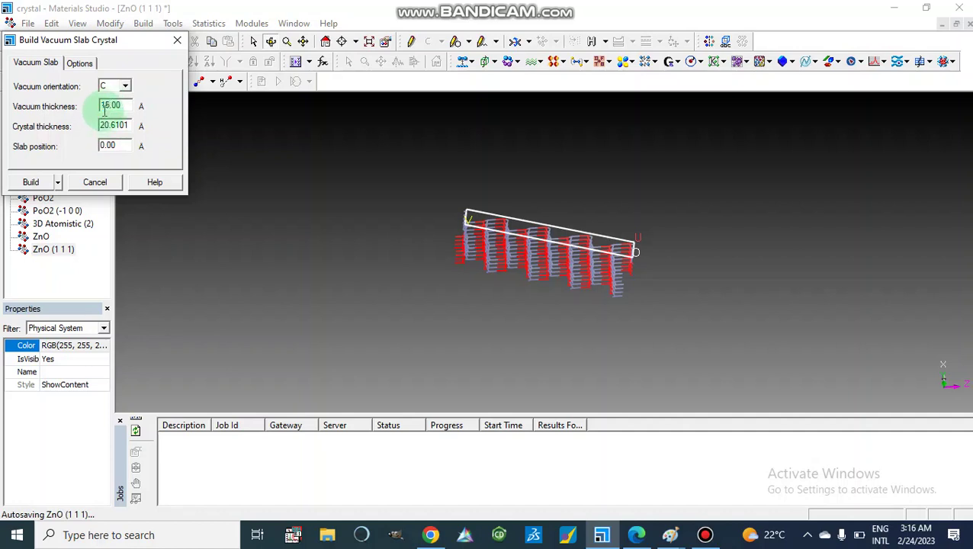
key(Delete)
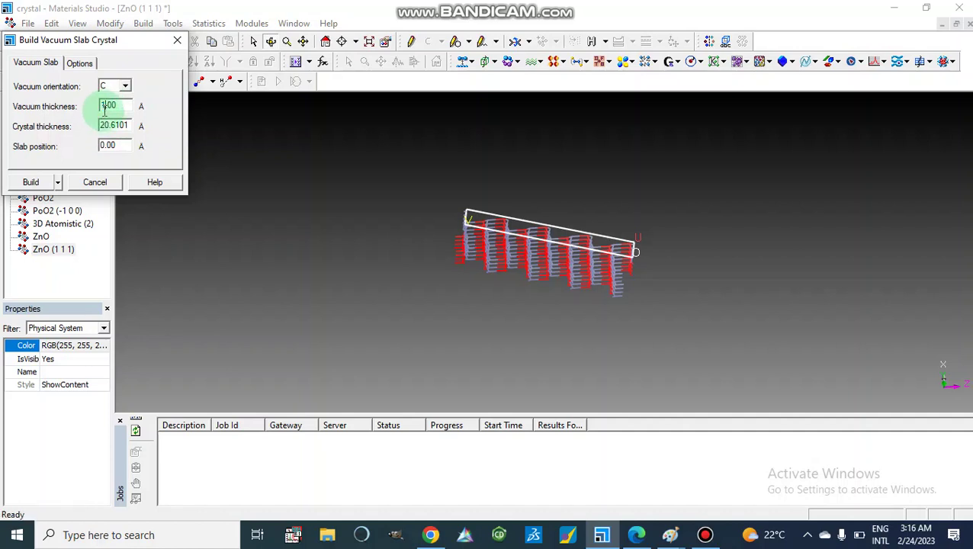
text(0)
key(BackSpace)
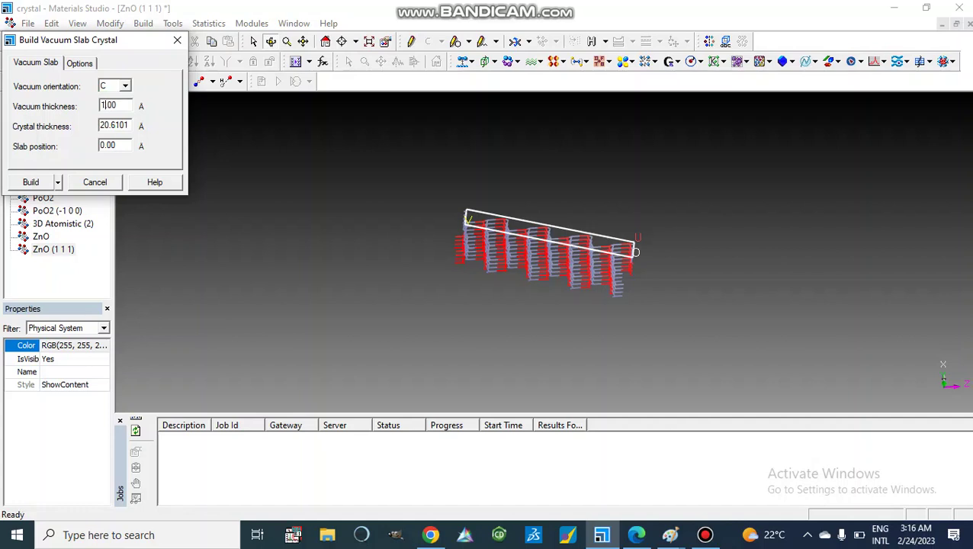
text(5)
click(30, 181)
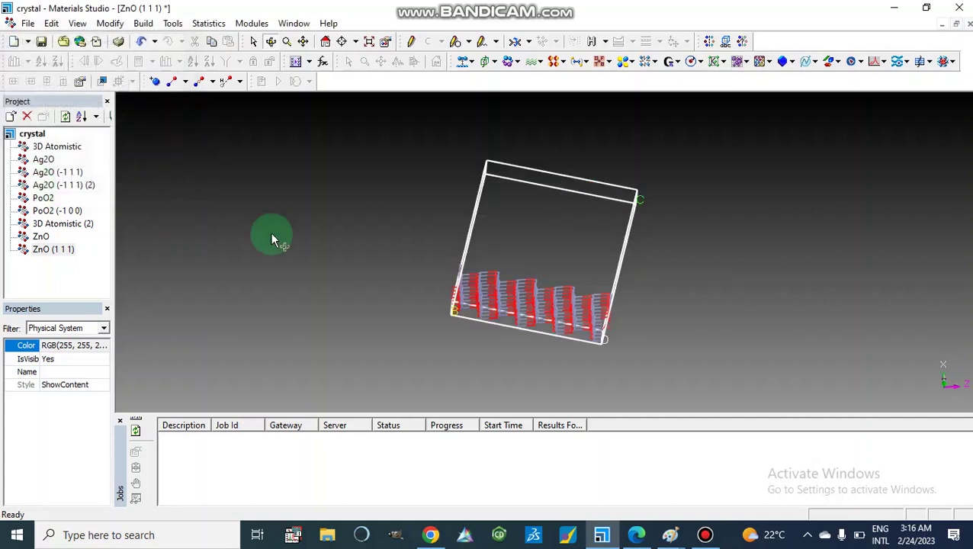
Change the atom display style of the ZnO slab to CPK, trying Ball and stick first.
right_drag(676, 301, 398, 336)
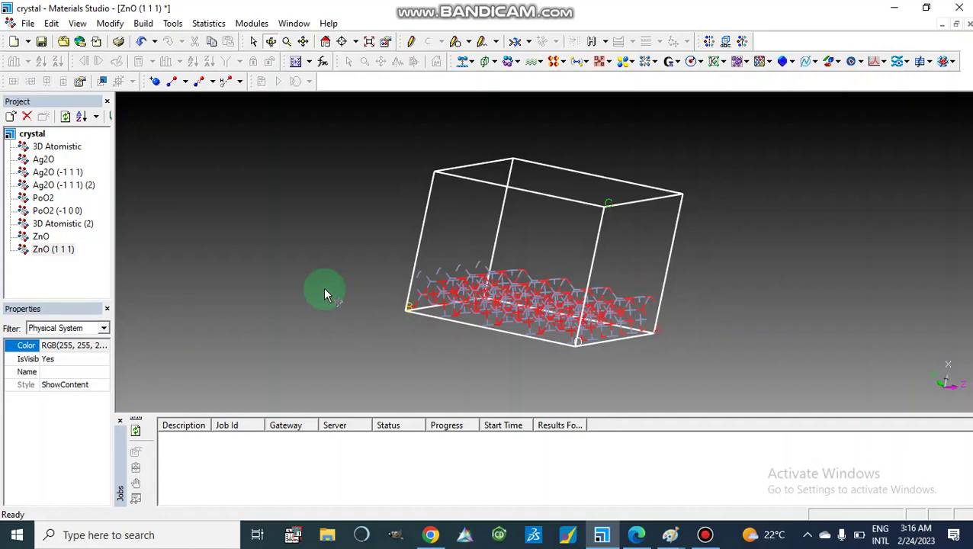
right_drag(324, 290, 572, 333)
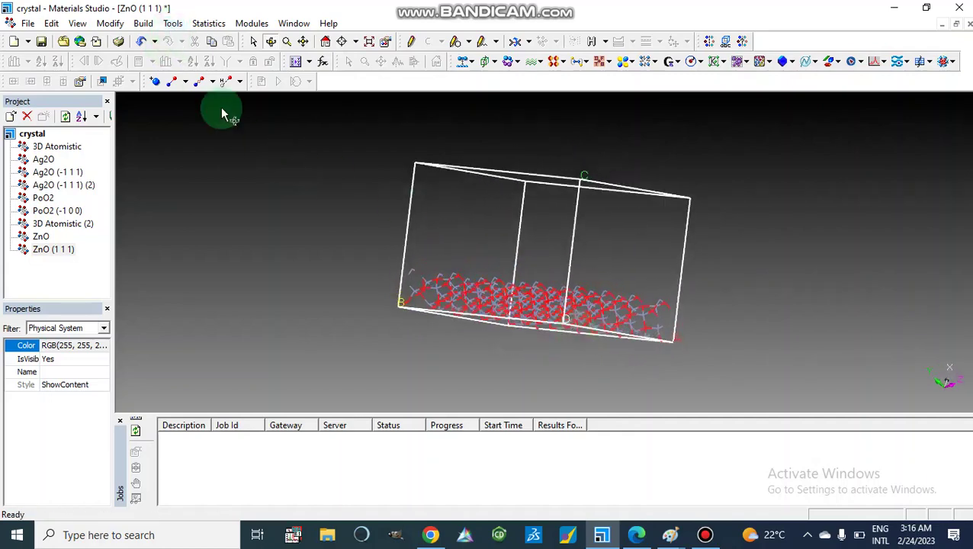
right_click(331, 292)
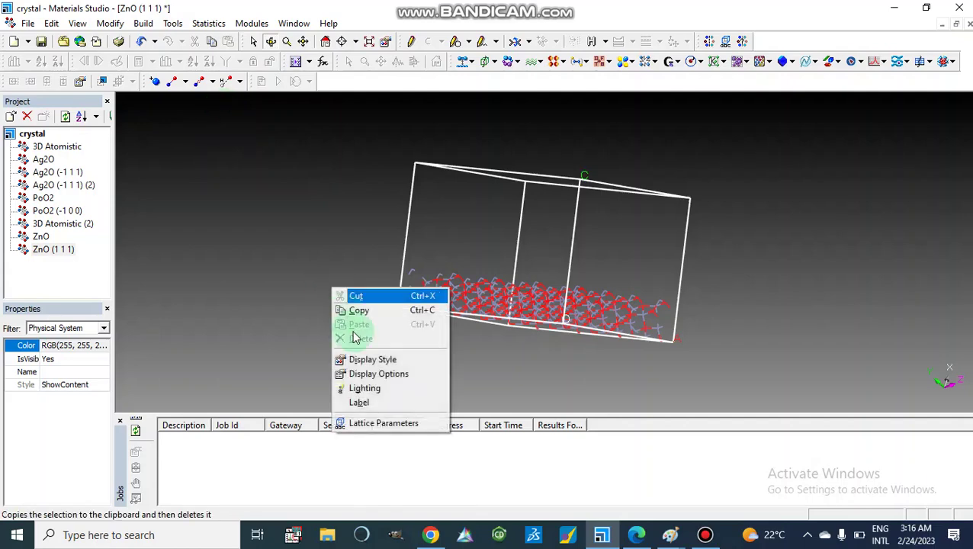
click(365, 360)
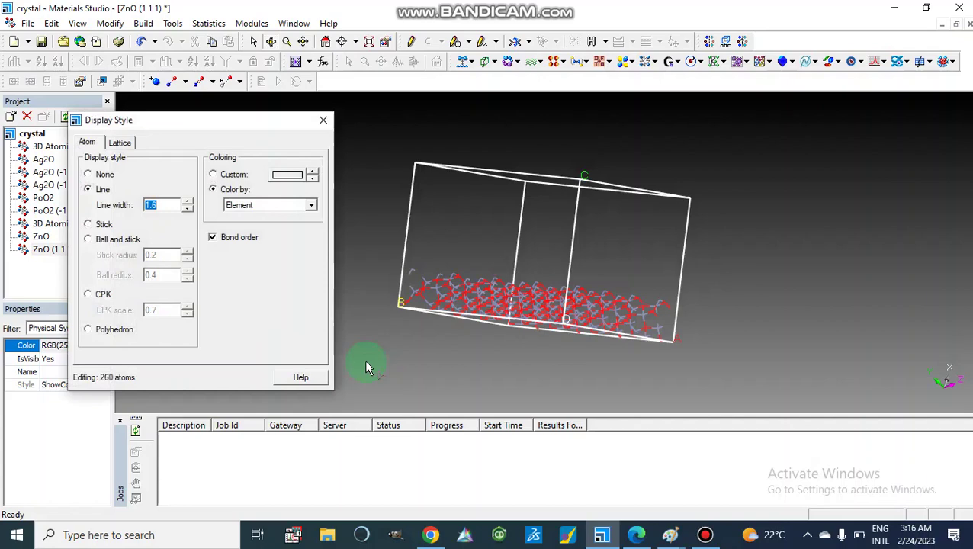
click(87, 241)
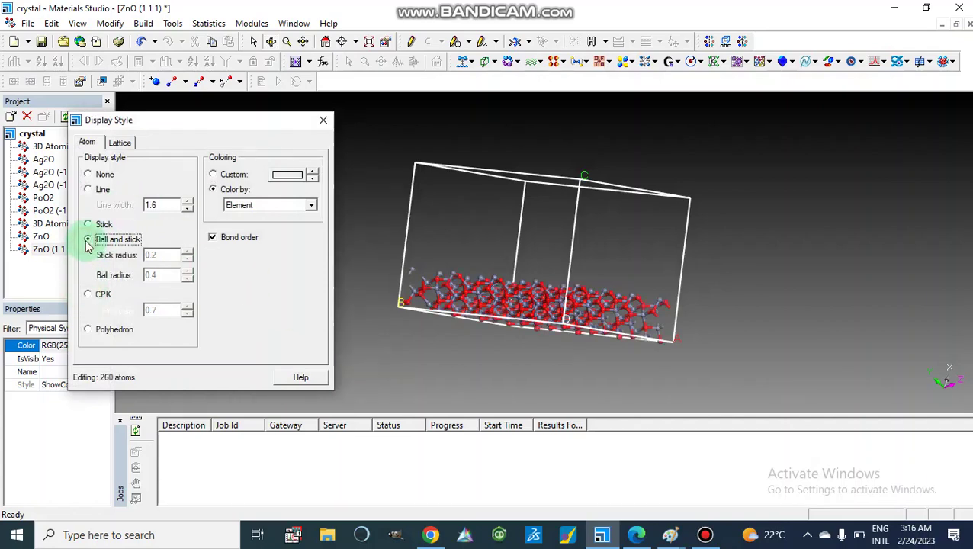
click(89, 295)
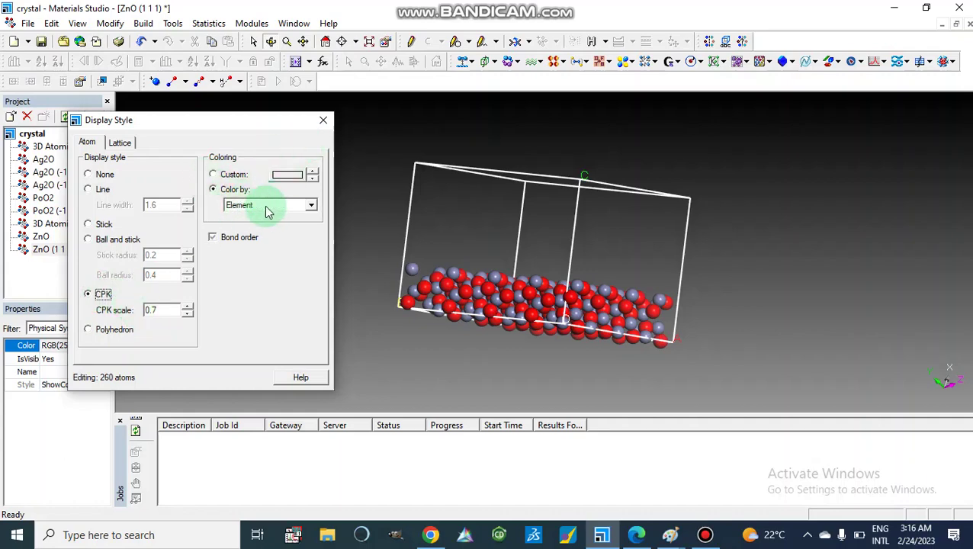
click(323, 121)
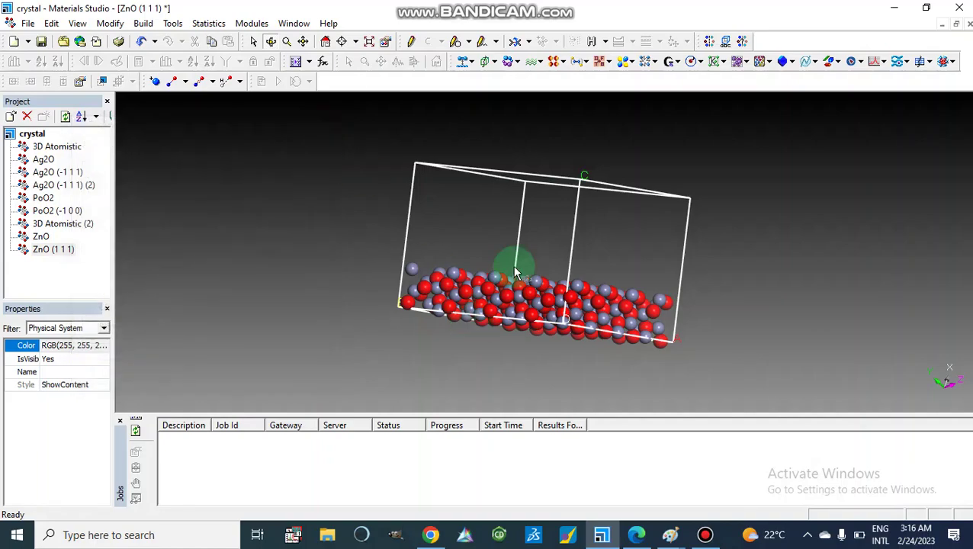
right_drag(516, 272, 623, 258)
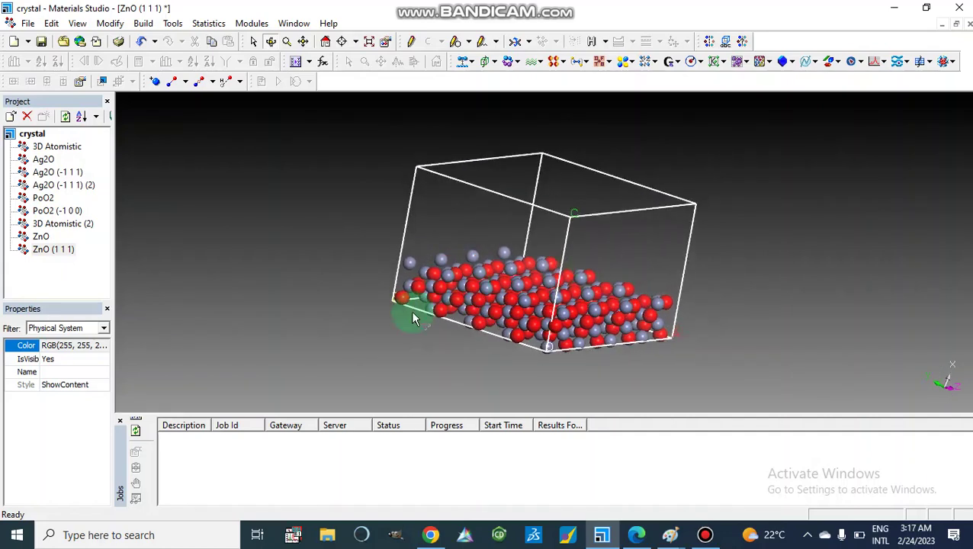
right_click(277, 261)
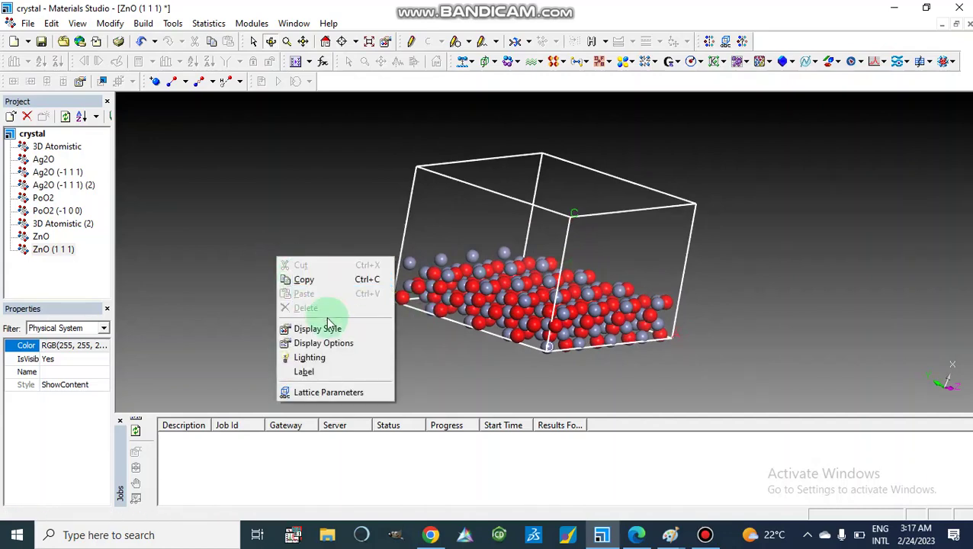
click(324, 345)
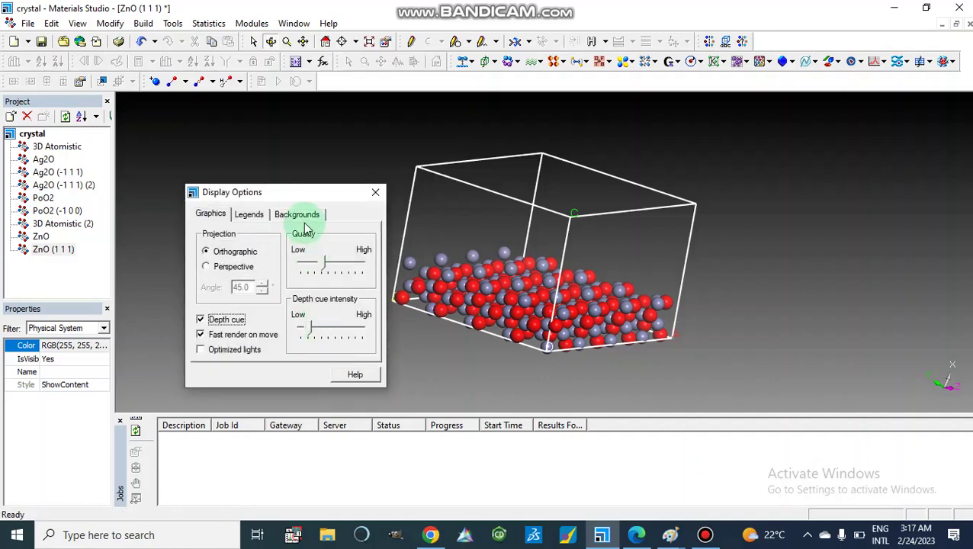
click(375, 196)
Hide the lattice box of the ZnO slab by setting its lattice display style to None.
right_click(324, 271)
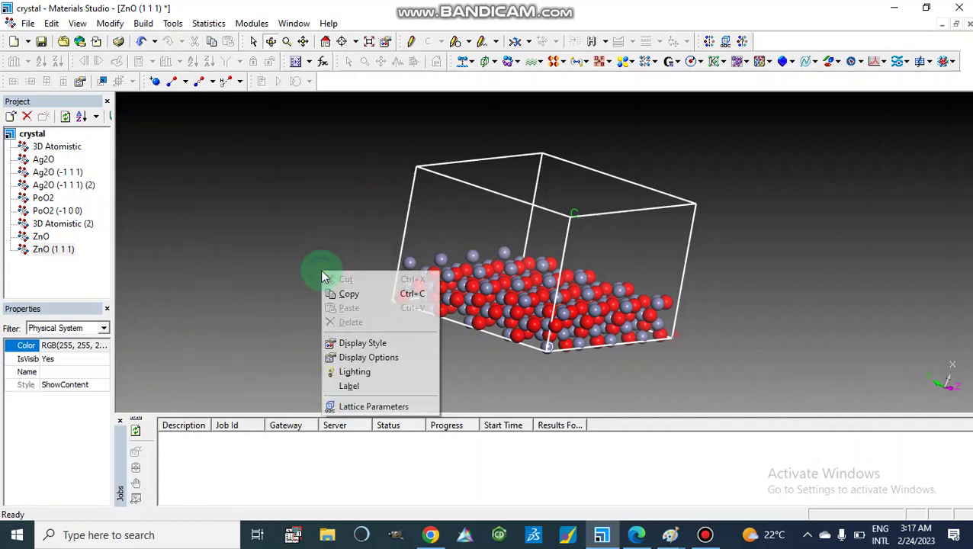
click(345, 343)
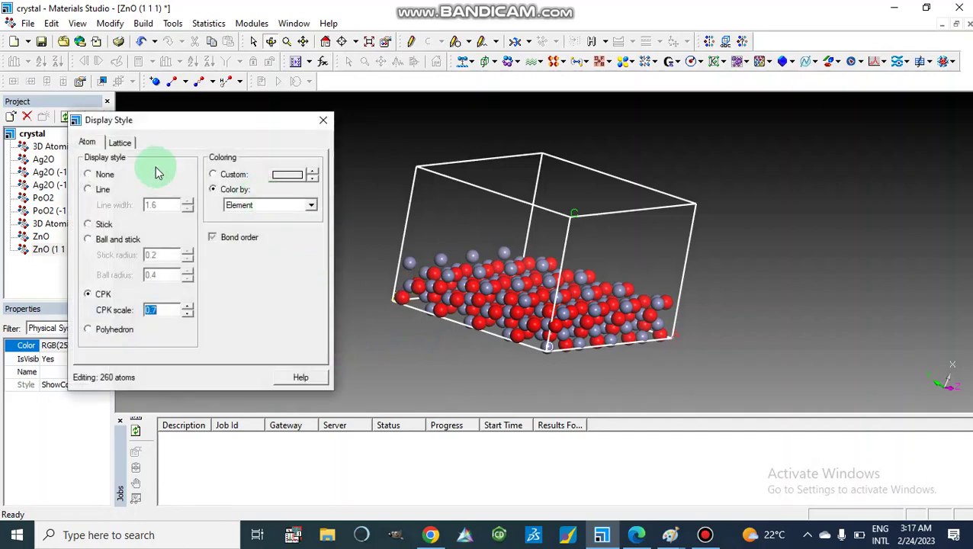
click(119, 142)
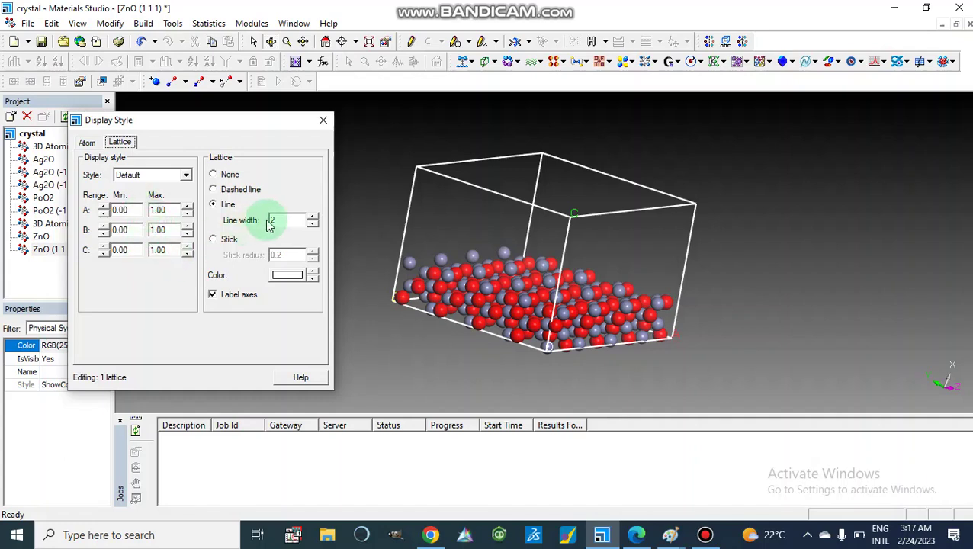
click(213, 174)
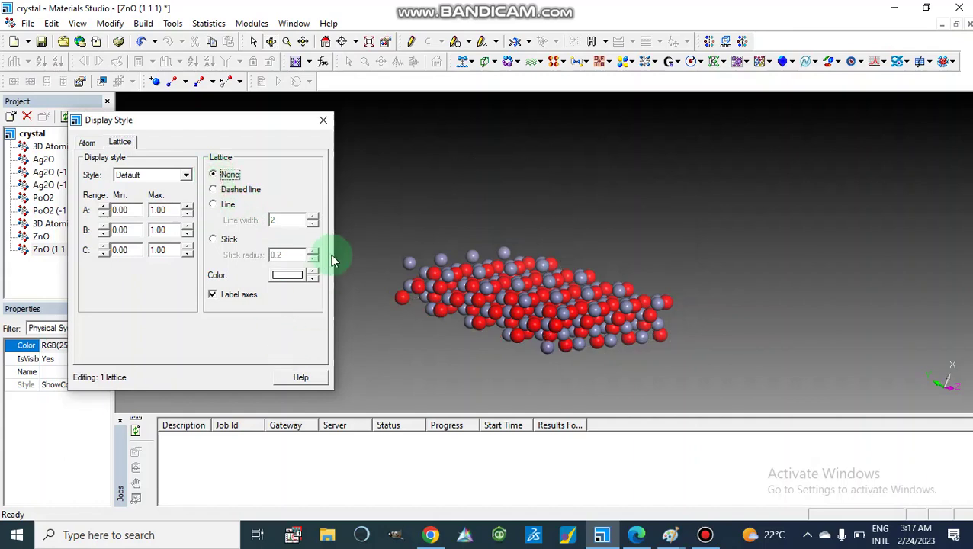
click(323, 121)
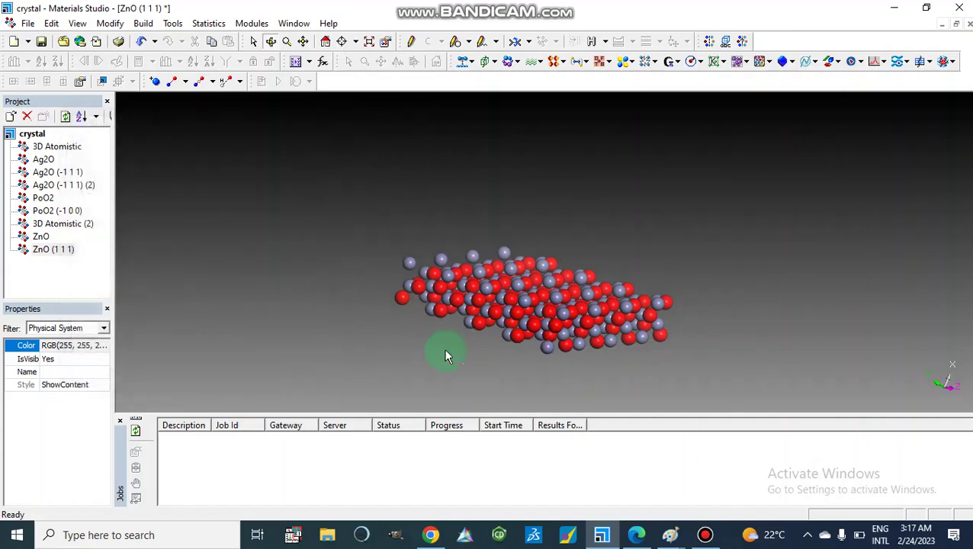
Open the background options of the ZnO slab view, try a solid color and switch back to an image texture.
drag(448, 352, 484, 326)
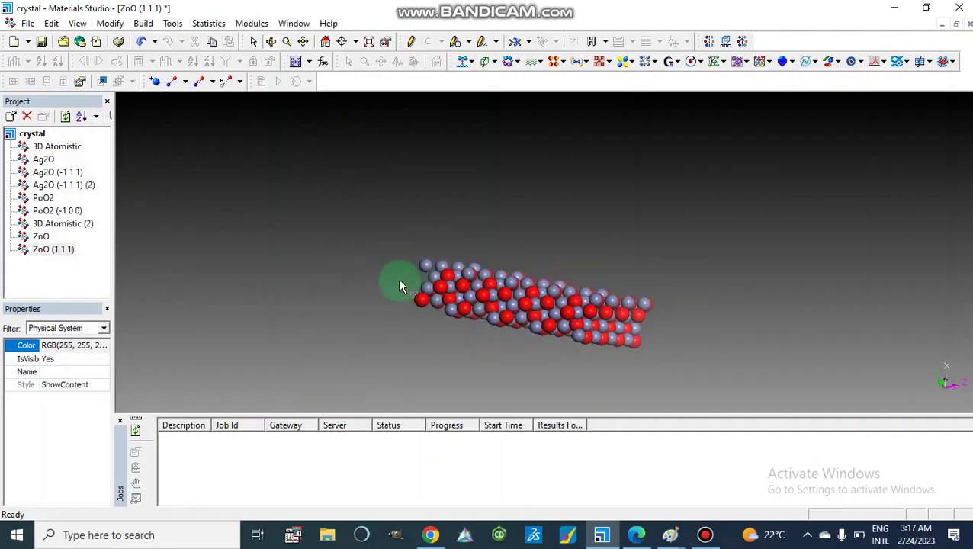
drag(398, 287, 474, 333)
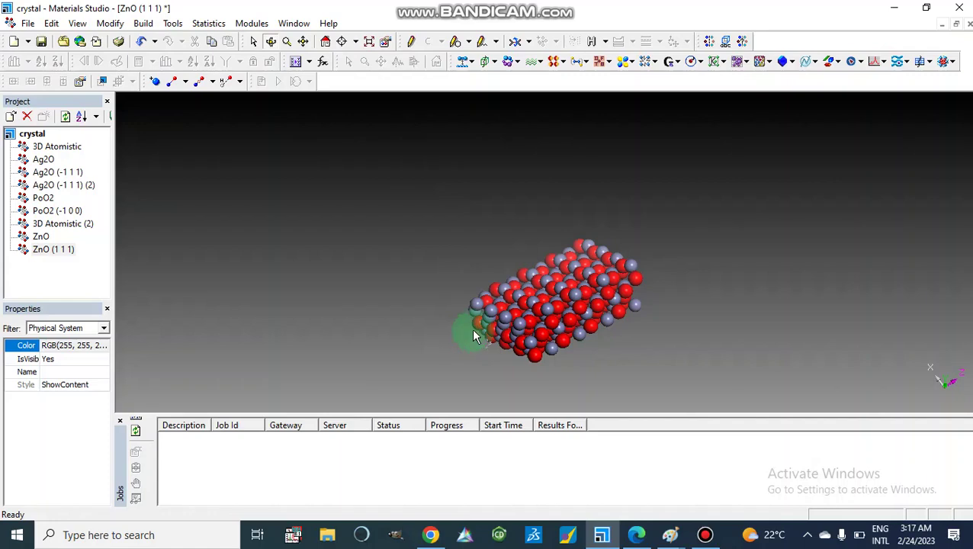
click(639, 340)
drag(641, 341, 535, 390)
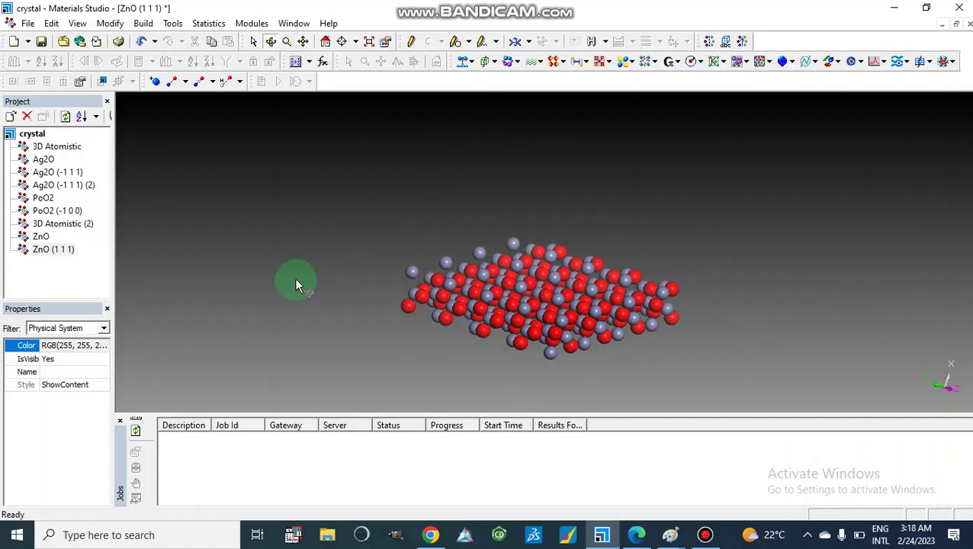
right_click(295, 281)
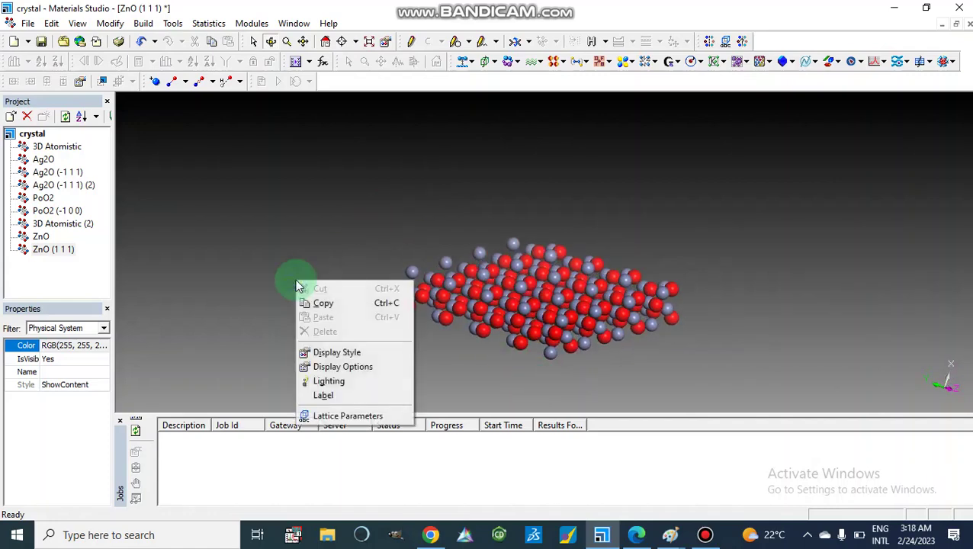
click(355, 368)
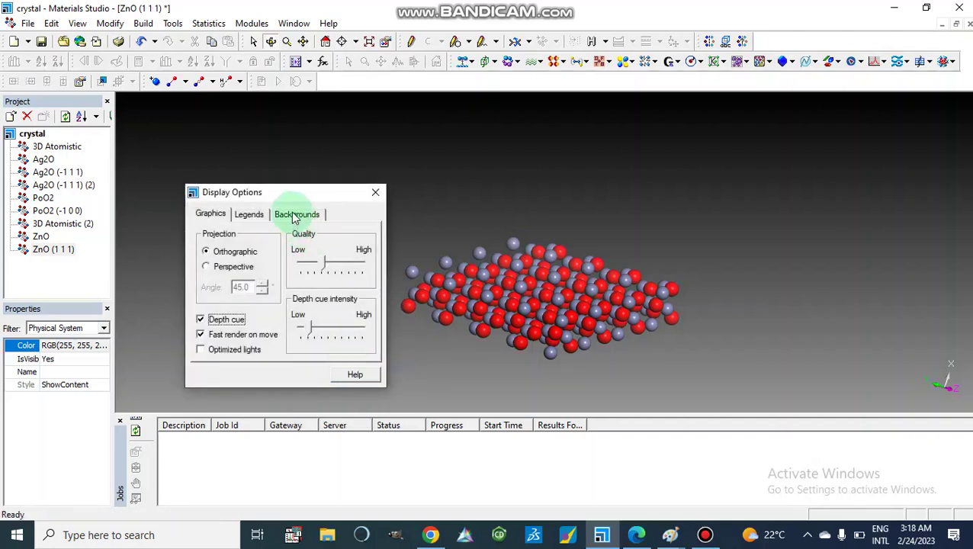
click(295, 216)
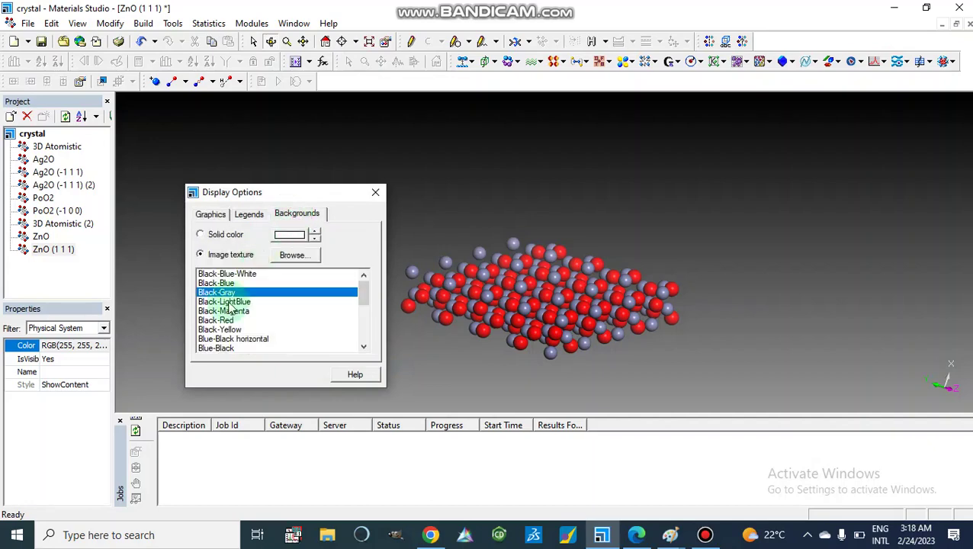
click(200, 236)
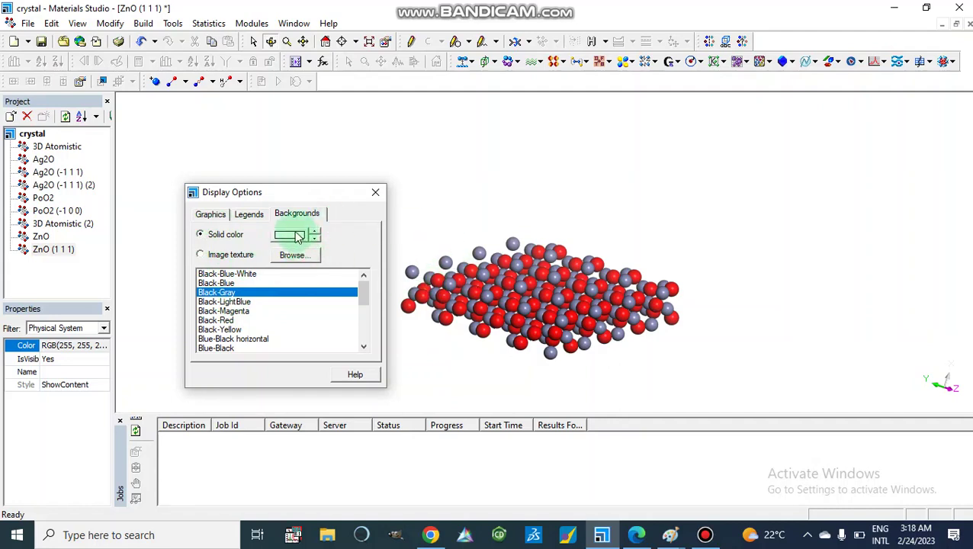
click(199, 254)
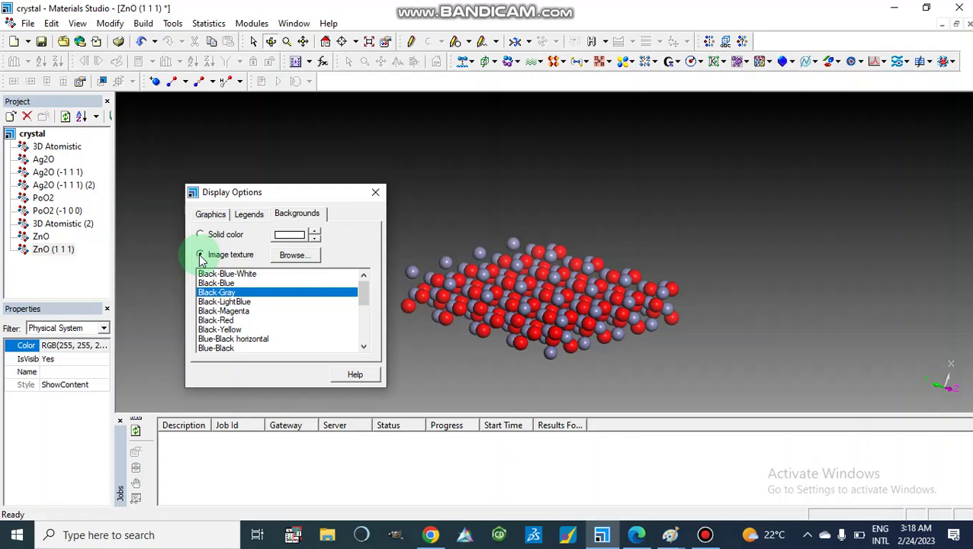
Try the Black-LightBlue, Black-Blue, Black-Blue-White, Black-Red, Black-Yellow, Blue-Black and Blue-Black horizontal background textures.
click(219, 302)
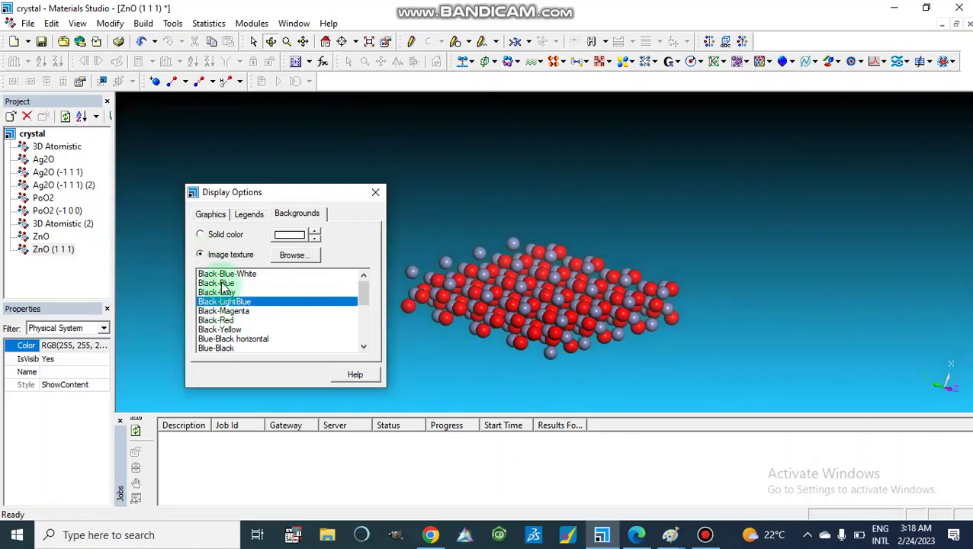
click(228, 283)
click(227, 274)
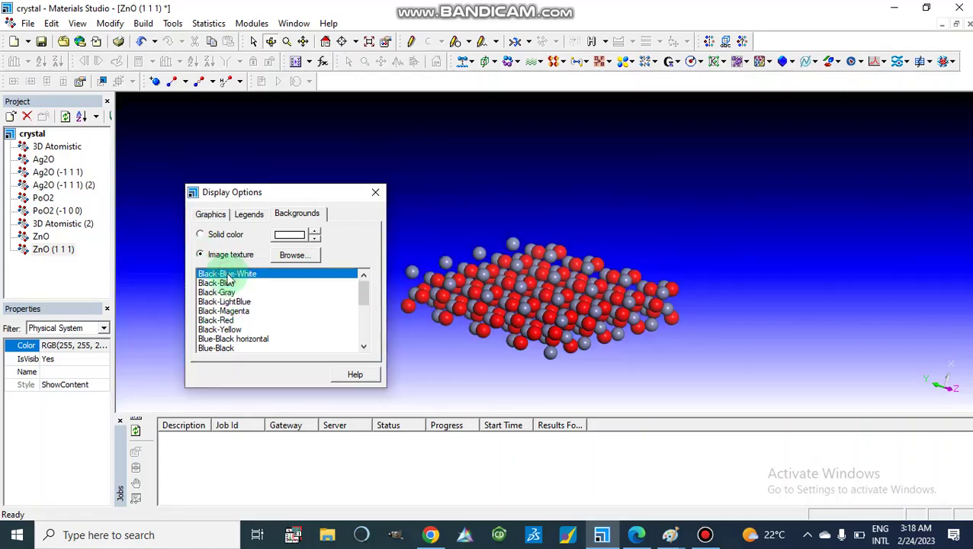
click(222, 321)
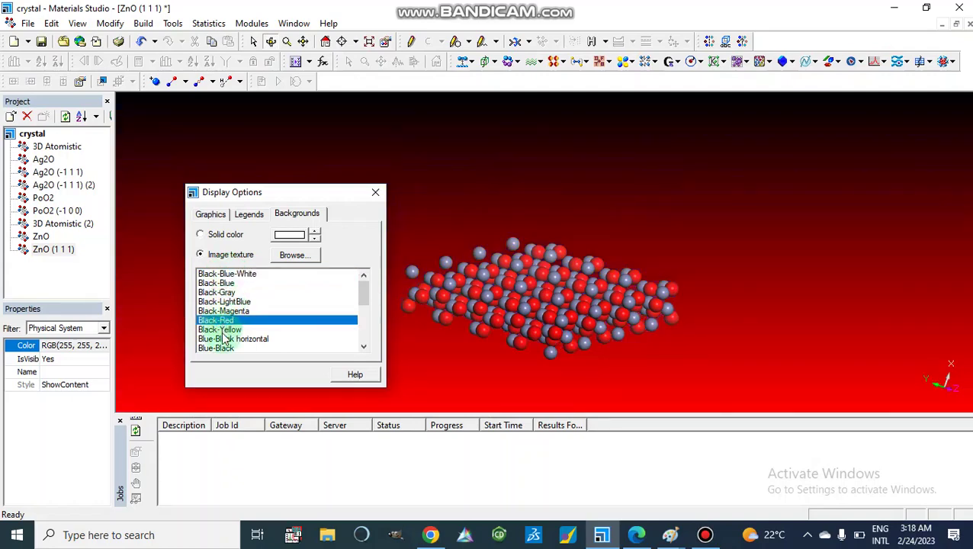
click(221, 330)
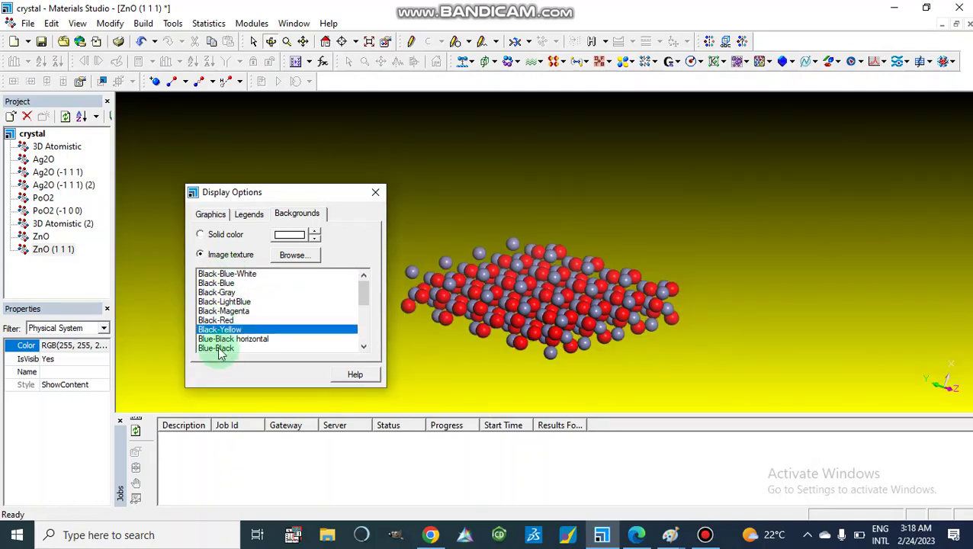
click(220, 349)
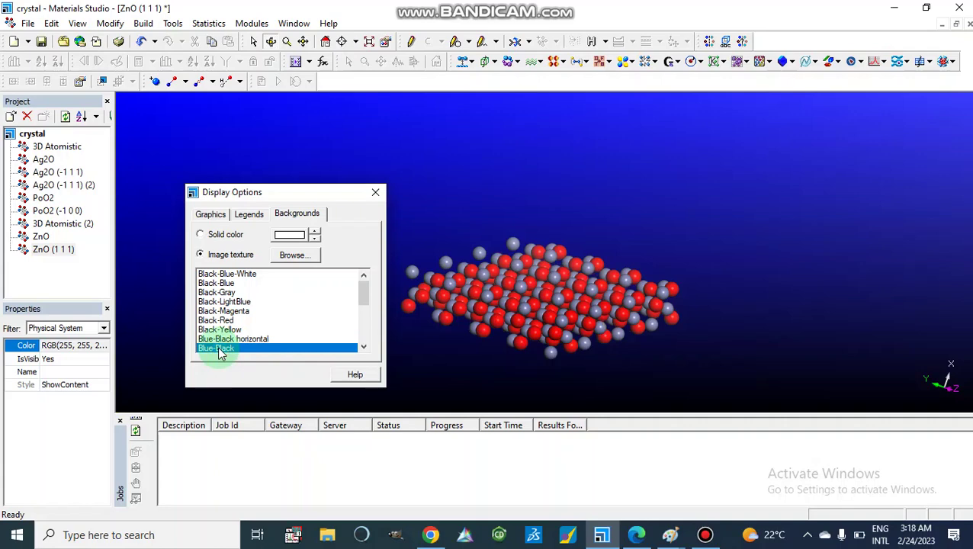
click(220, 339)
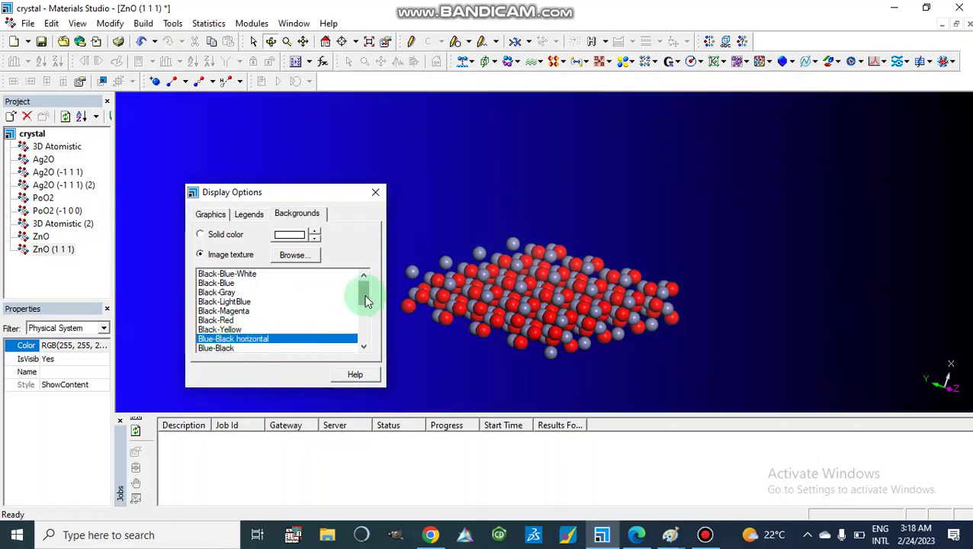
Set the background texture to Blue-Black, trying LightBlue-Black, Multi-Color Spectrum, Blue-Magenta horizontal and Blue-Green-Red-Magenta horizontal first.
drag(364, 297, 364, 324)
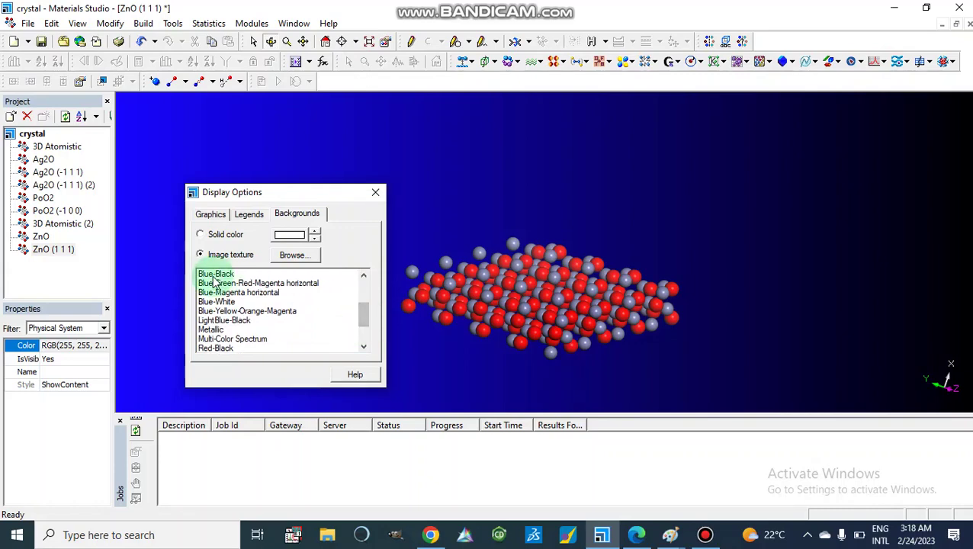
click(214, 321)
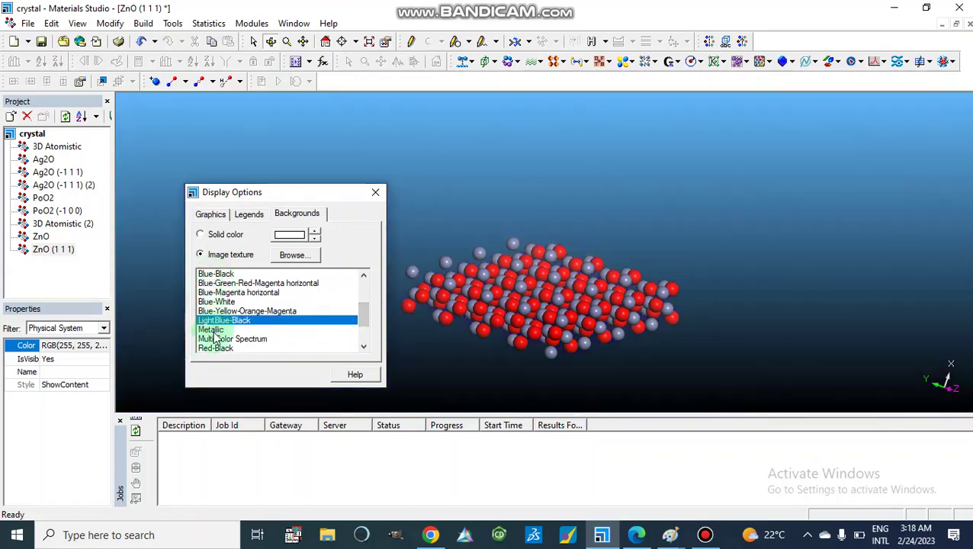
click(217, 339)
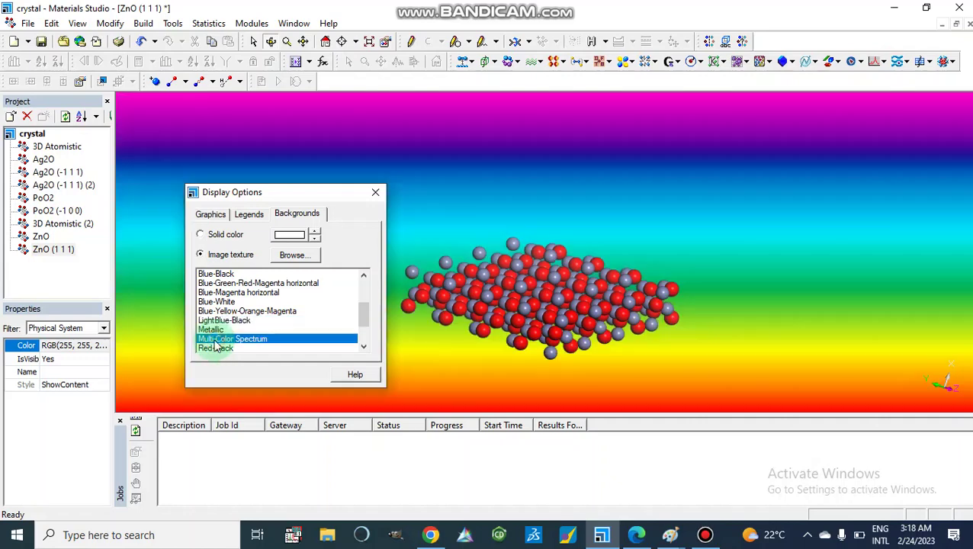
click(229, 293)
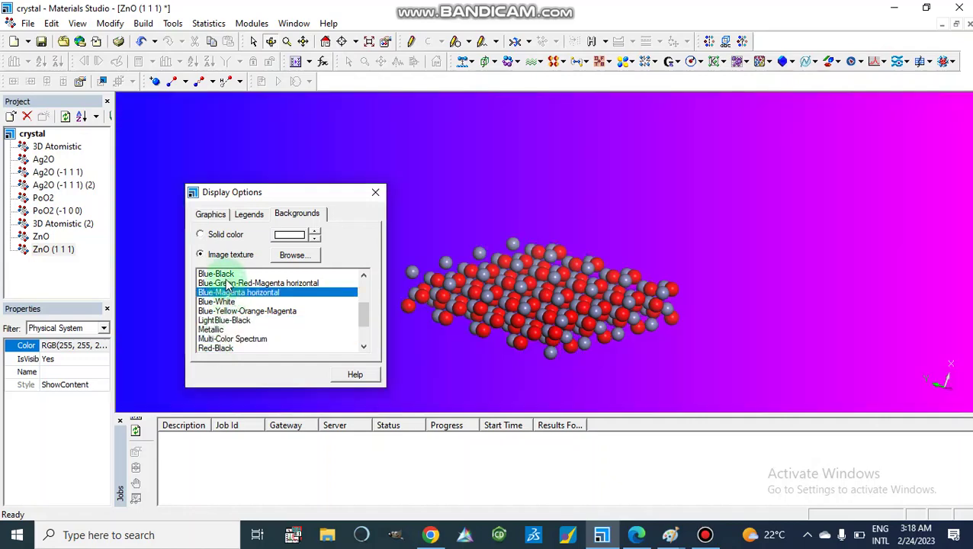
click(226, 283)
click(218, 274)
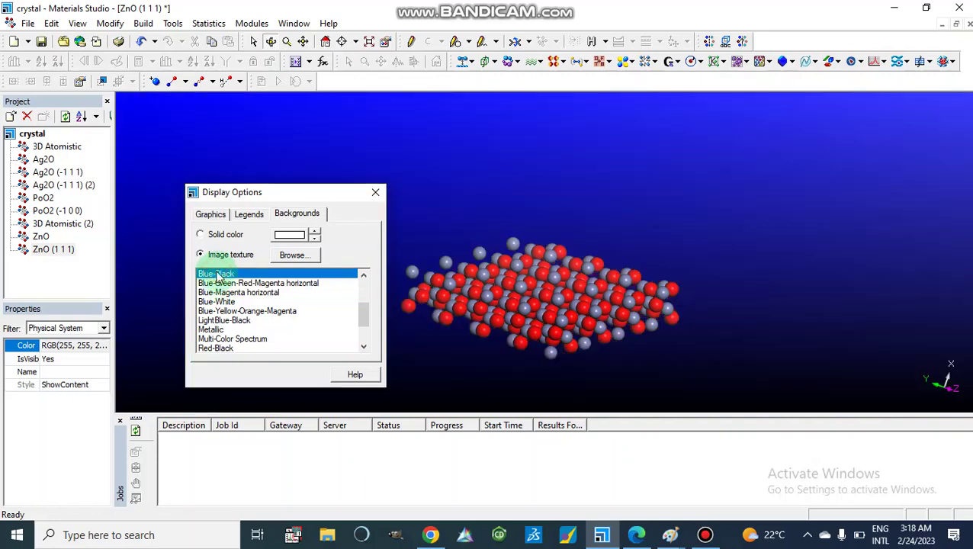
Change the projection of the ZnO slab view to Perspective and close the display options.
click(250, 215)
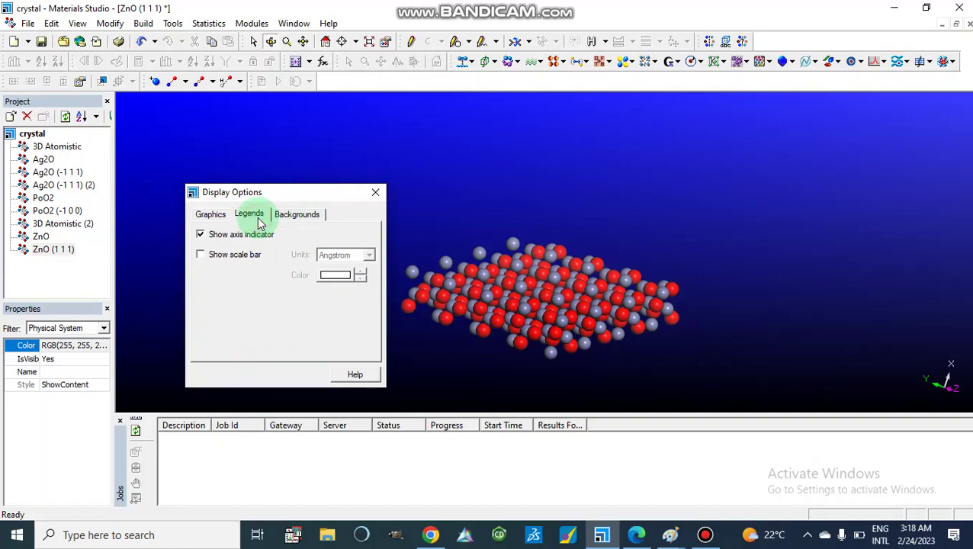
click(211, 216)
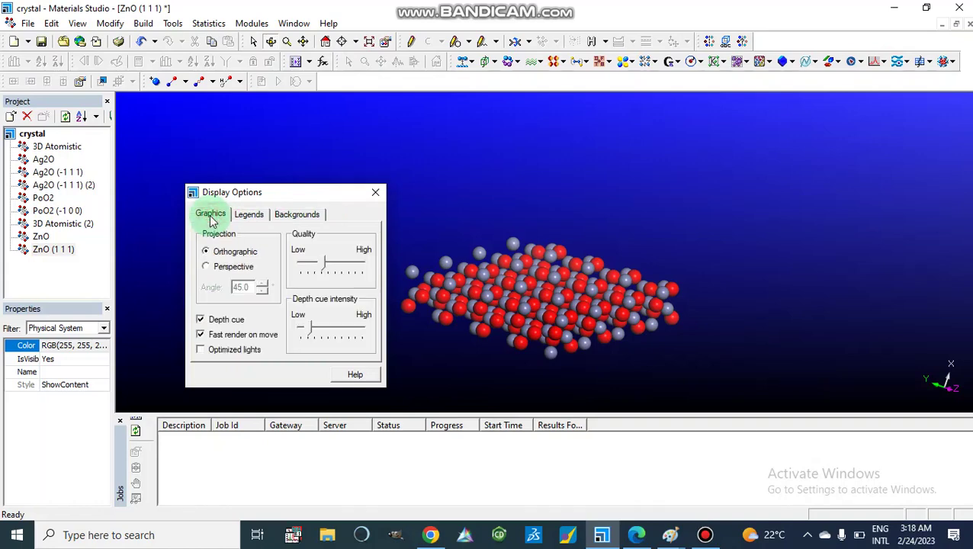
click(206, 268)
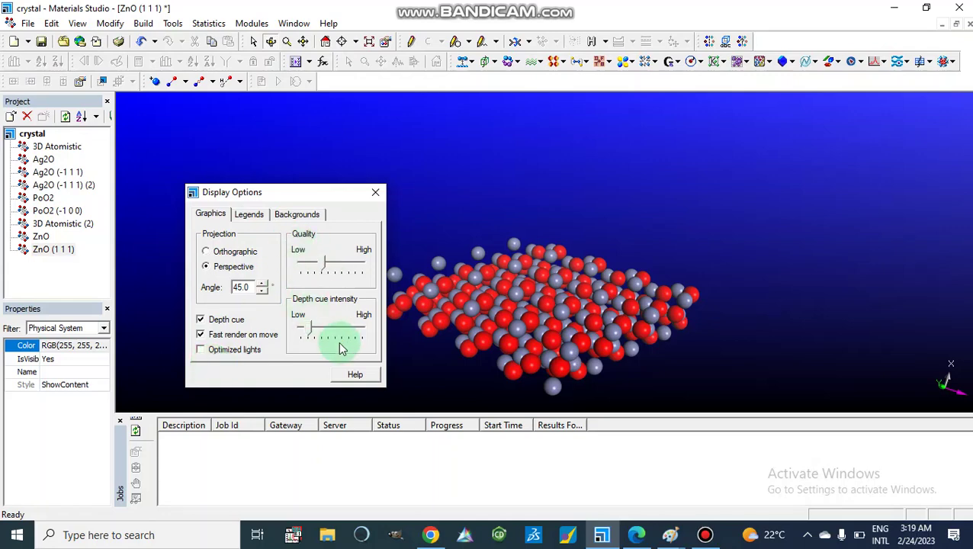
click(374, 193)
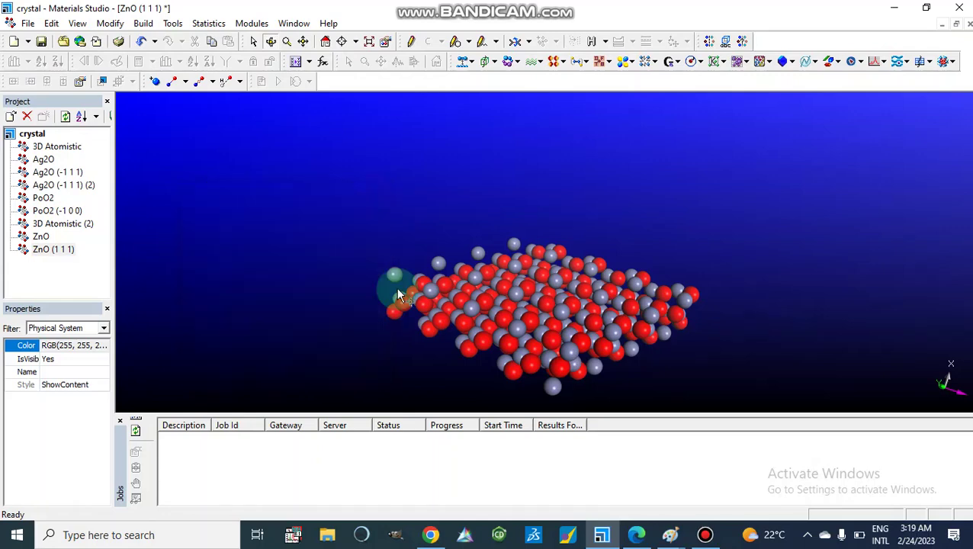
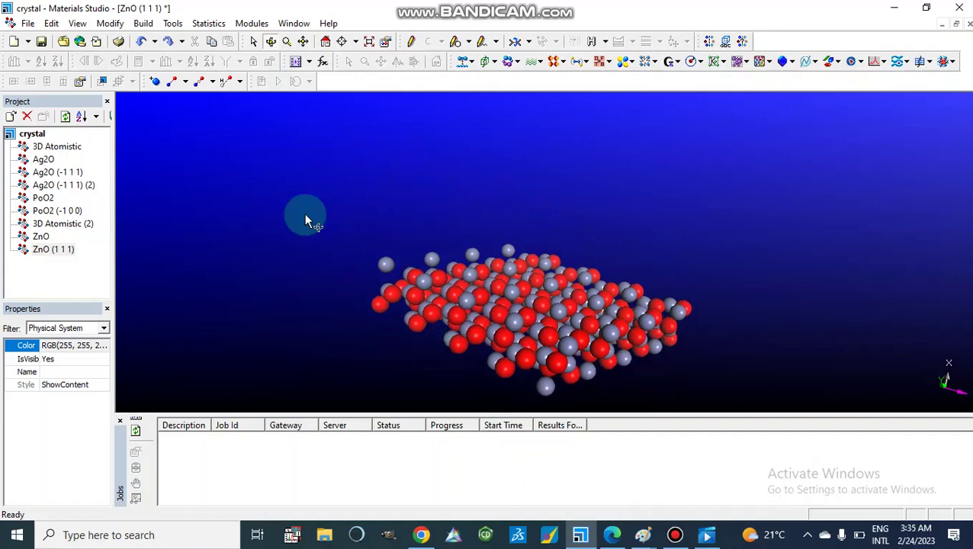
click(74, 53)
click(242, 205)
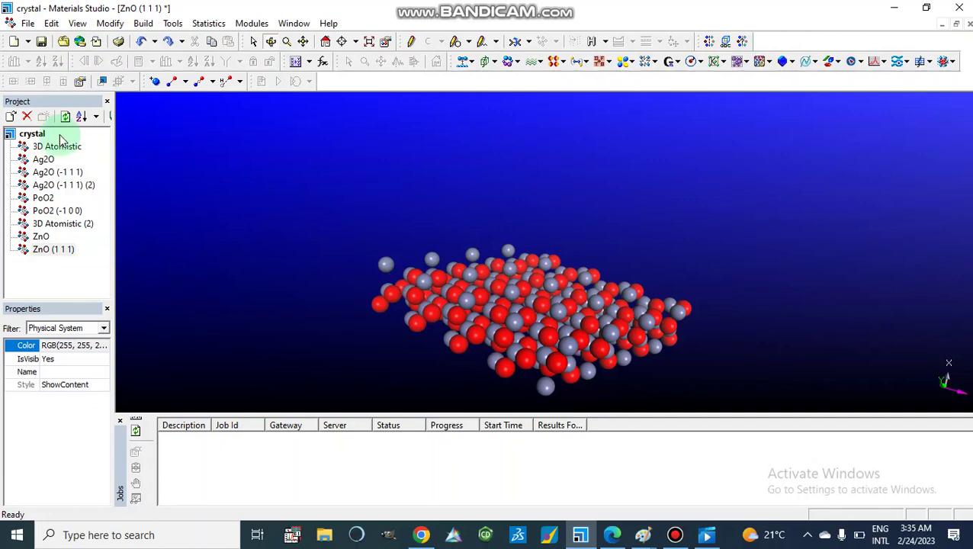
Create a new empty 3D Atomistic document in the crystal project.
click(27, 24)
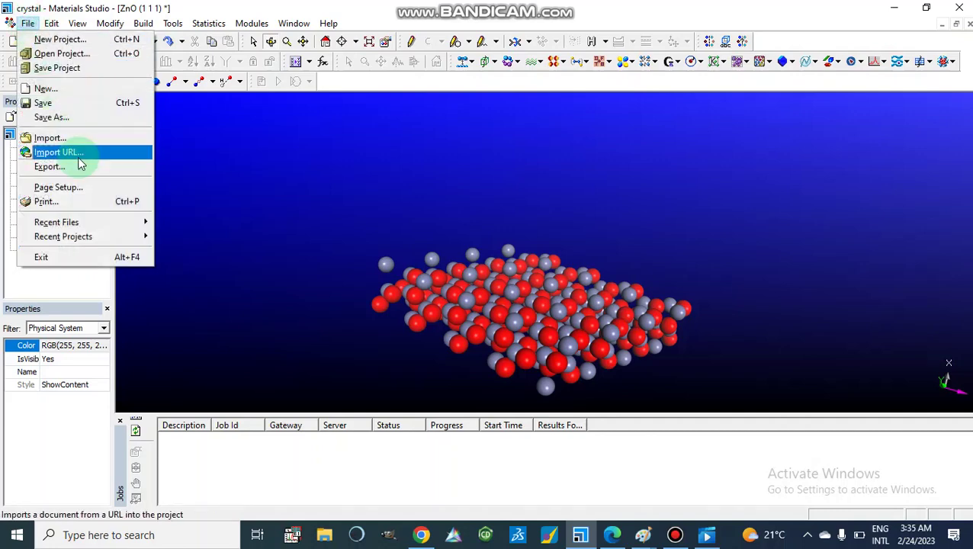
click(61, 92)
click(322, 187)
double_click(321, 188)
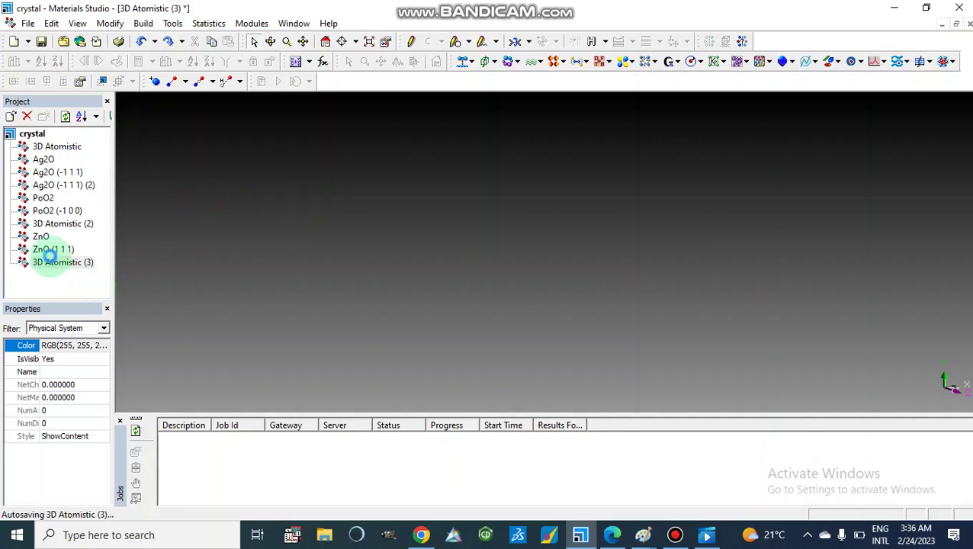
Import the Fe2O3 structure from the metal-oxides folder of the Structures library.
click(28, 23)
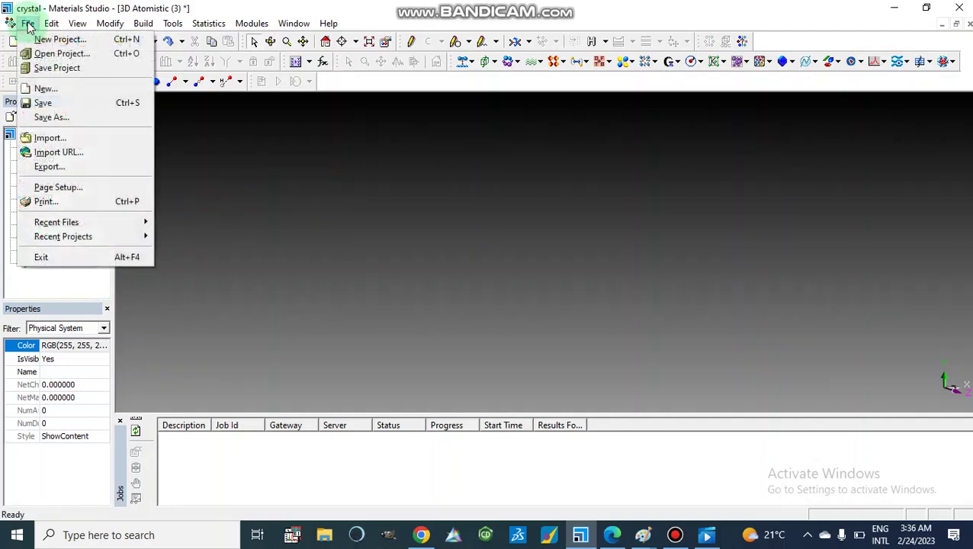
click(50, 140)
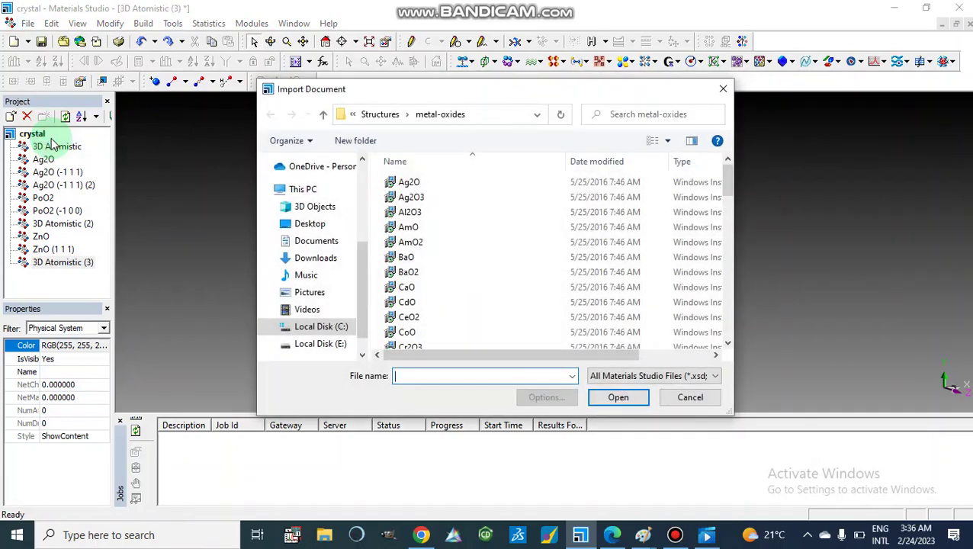
click(381, 115)
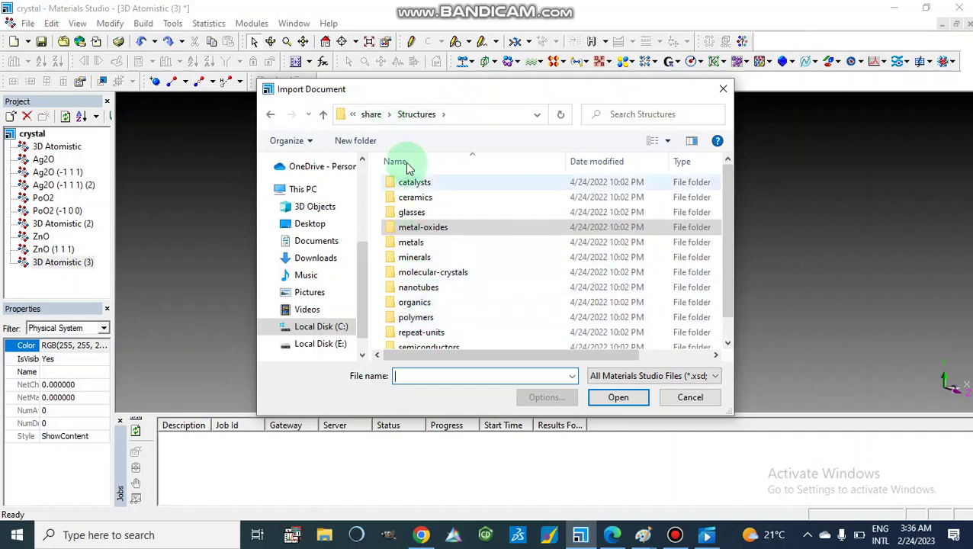
double_click(411, 232)
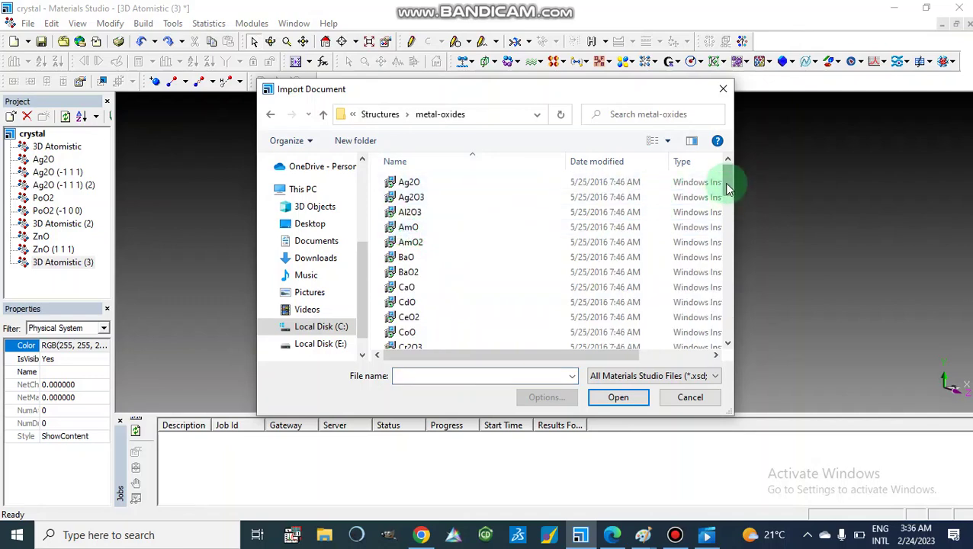
drag(727, 187, 732, 213)
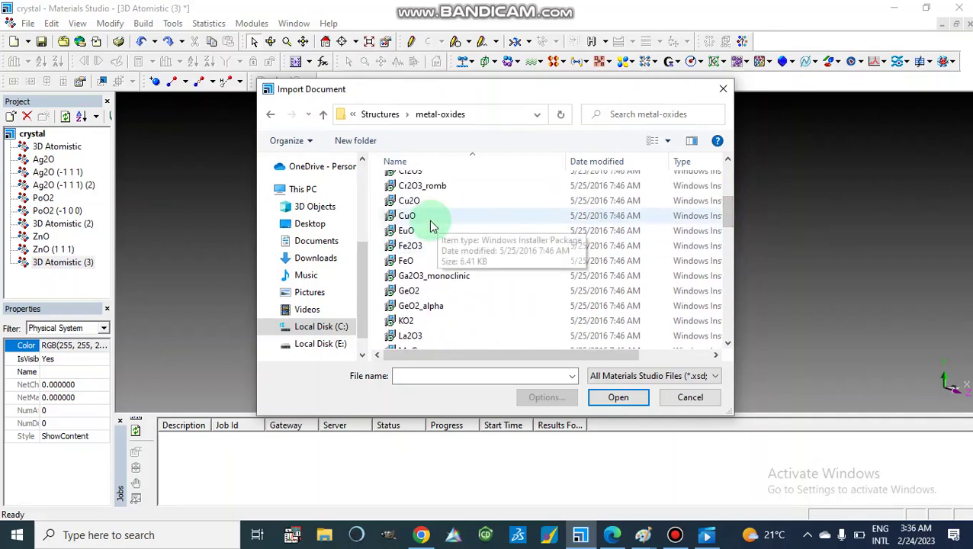
double_click(410, 245)
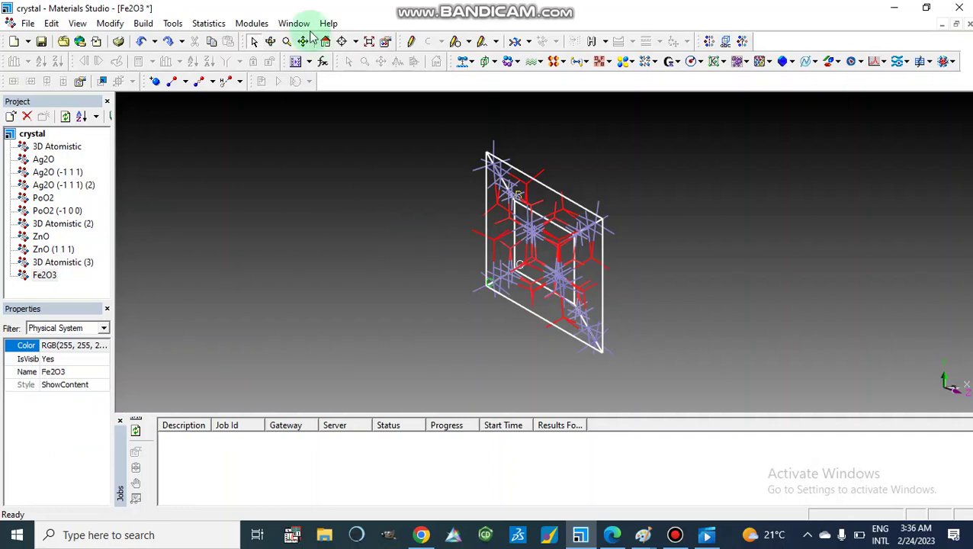
Examine the Fe2O3 crystal's space group, lattice parameters and build options in the Rebuild Crystal settings without rebuilding it.
click(272, 41)
drag(470, 243, 578, 333)
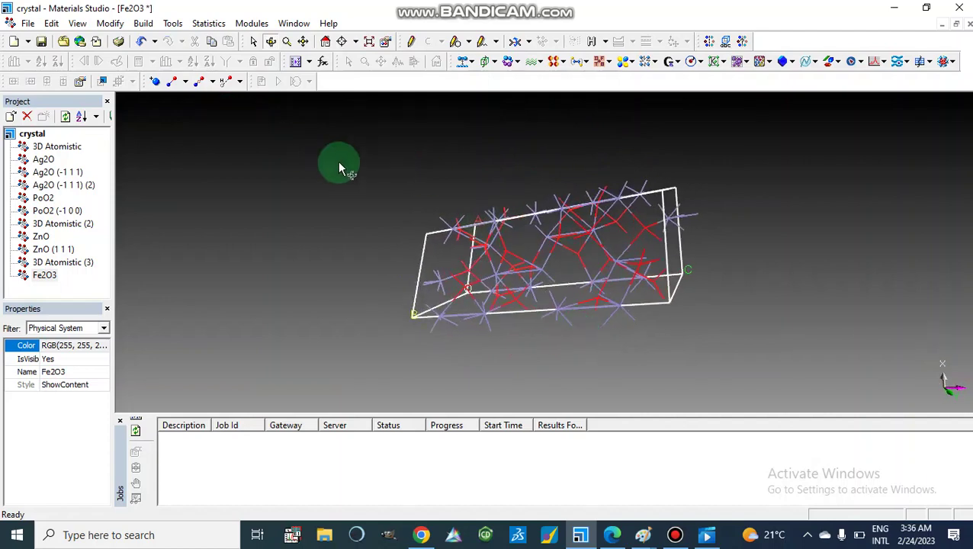
drag(376, 147, 480, 223)
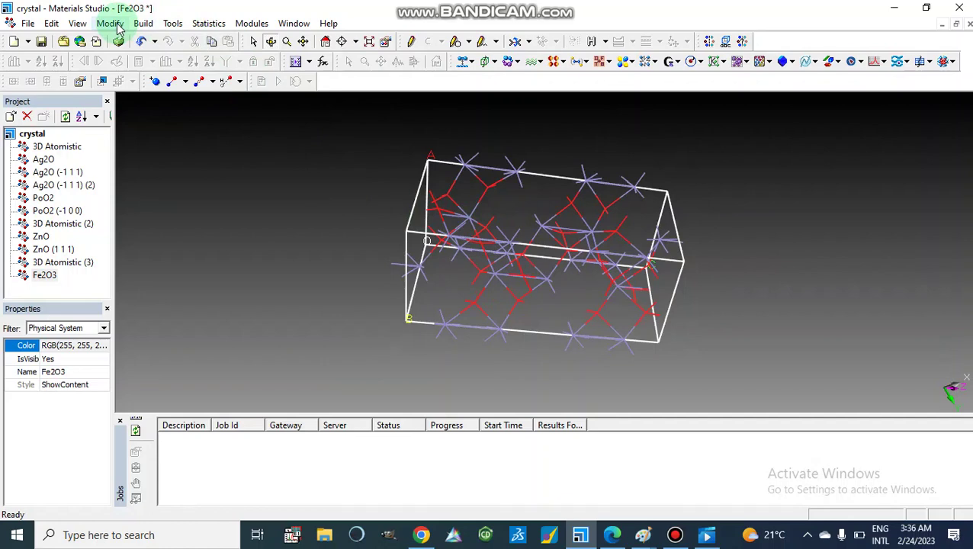
click(141, 23)
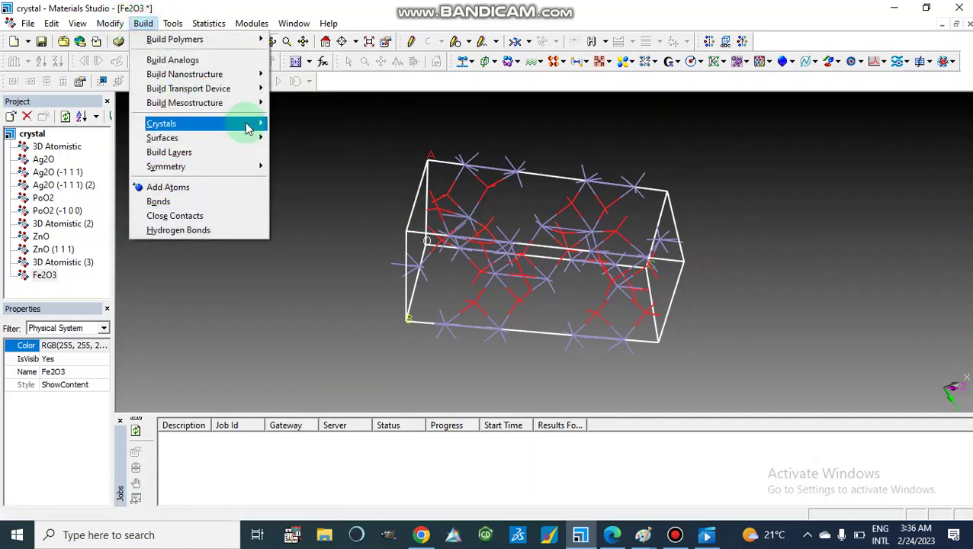
mouse_move(246, 137)
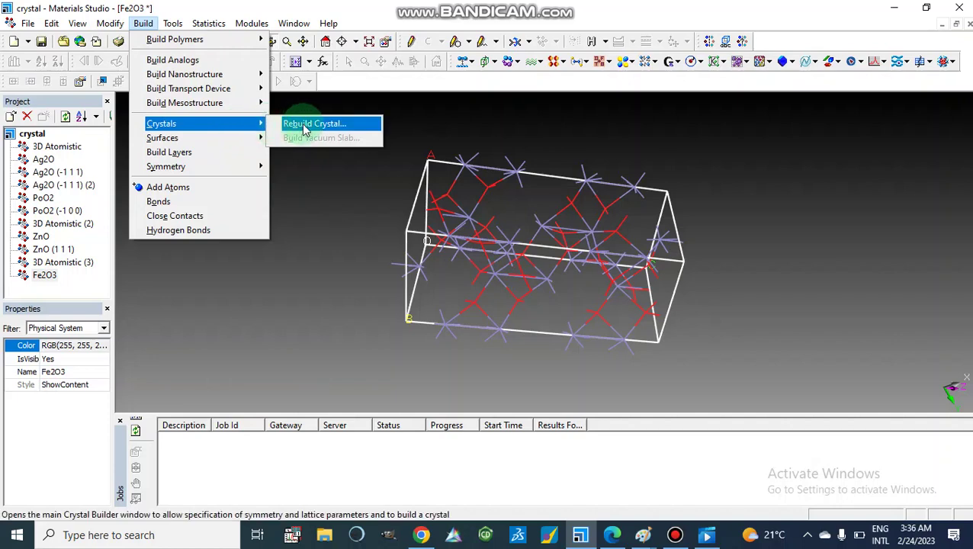
click(303, 126)
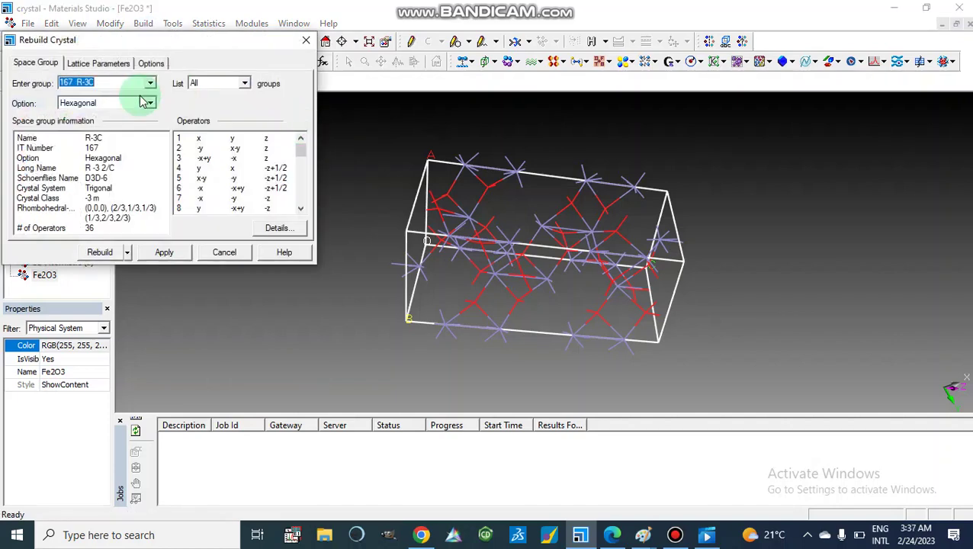
click(88, 86)
click(104, 64)
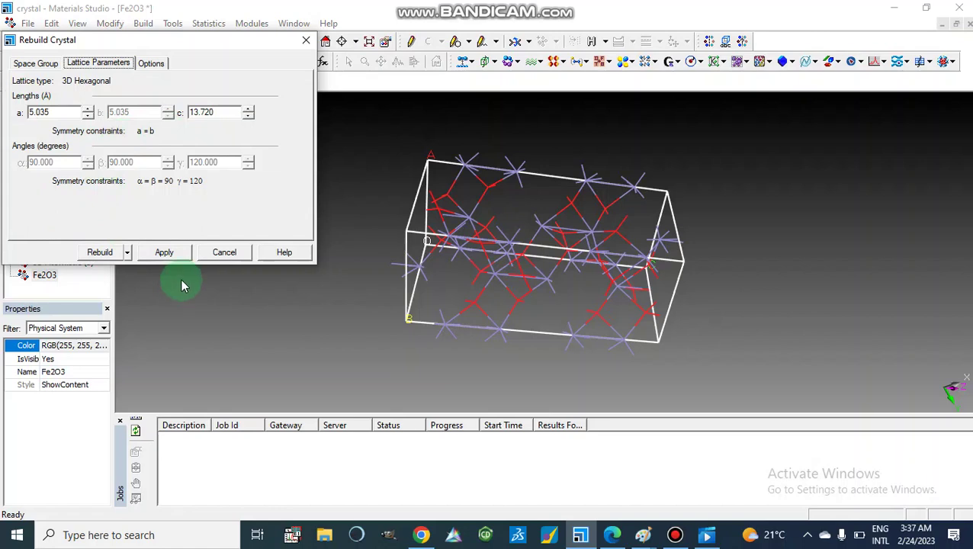
click(152, 65)
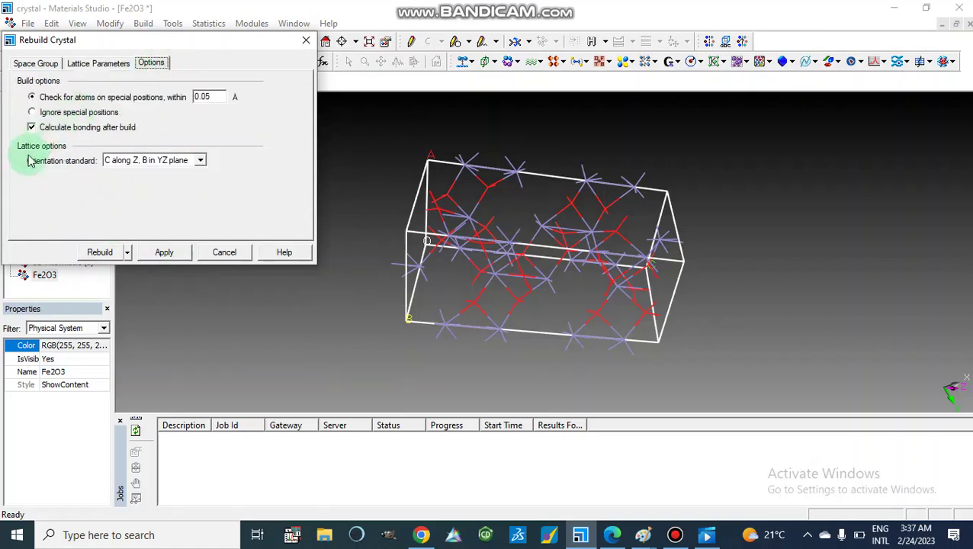
click(35, 64)
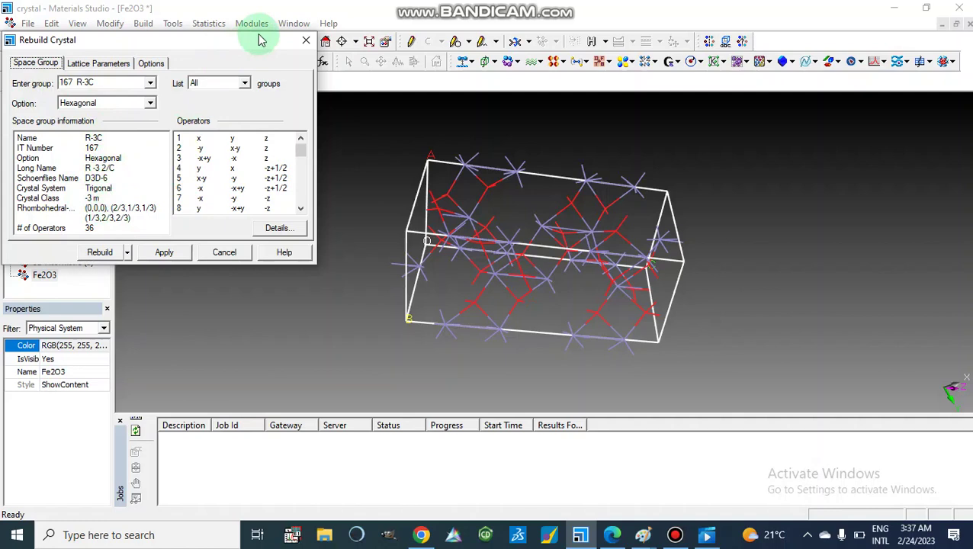
click(306, 40)
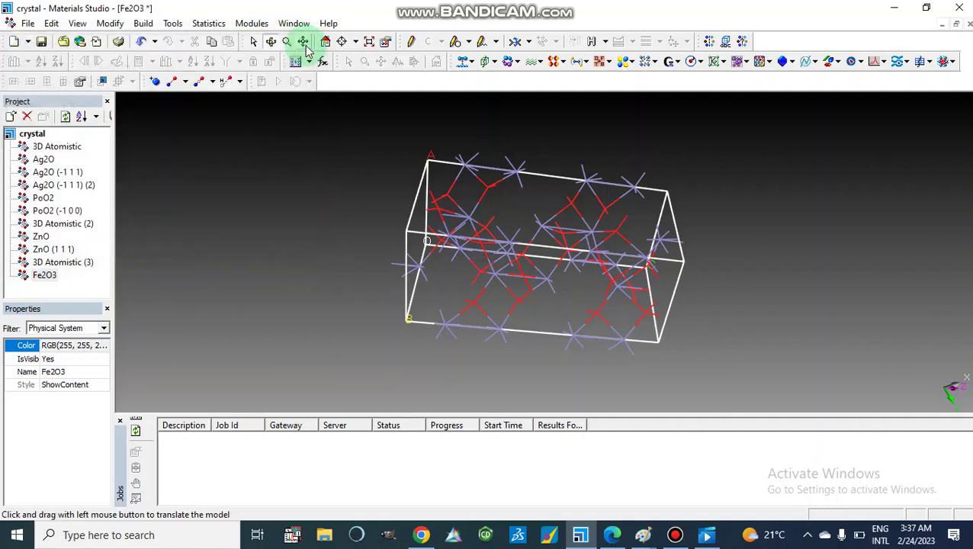
Cleave the Fe2O3 crystal along the 1 1 1 plane with a fractional thickness of 5.0 and close the cleave settings.
click(143, 24)
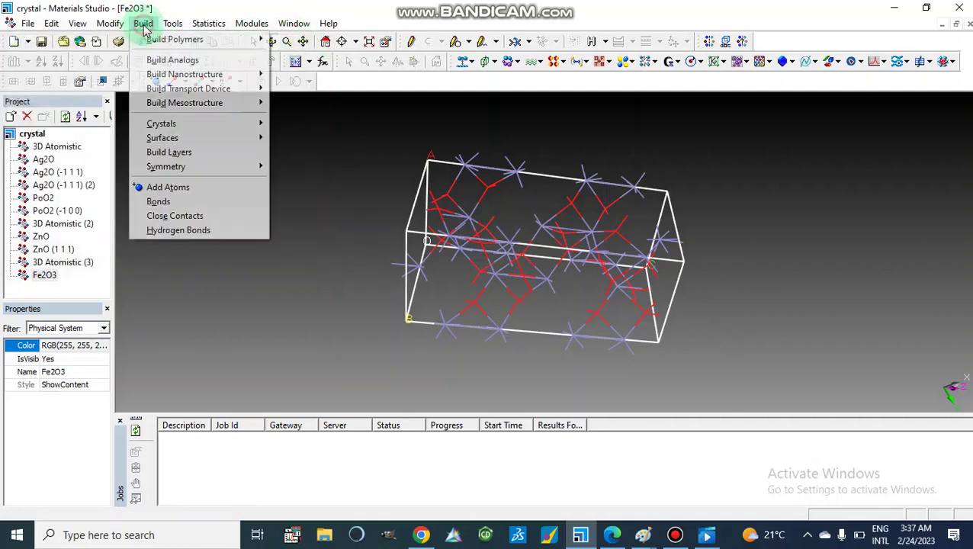
mouse_move(256, 138)
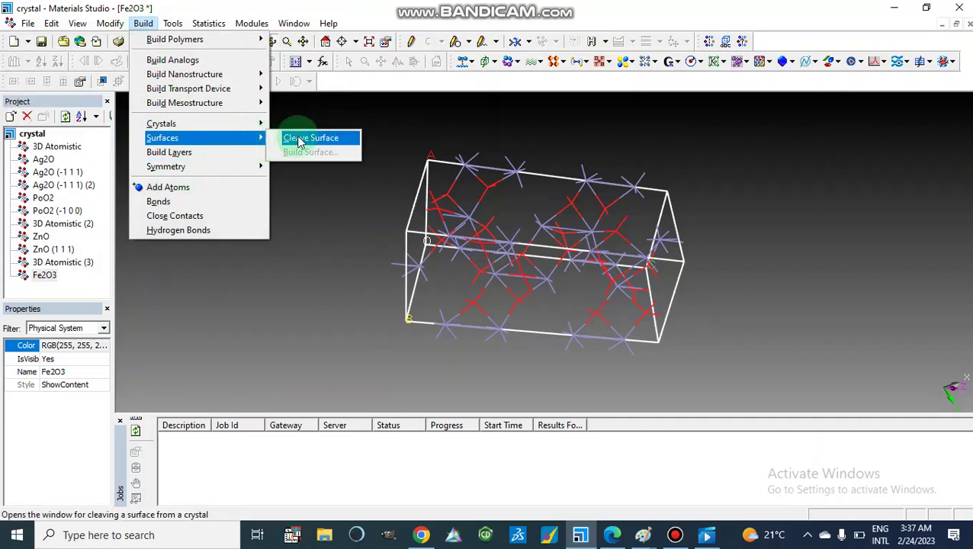
click(298, 139)
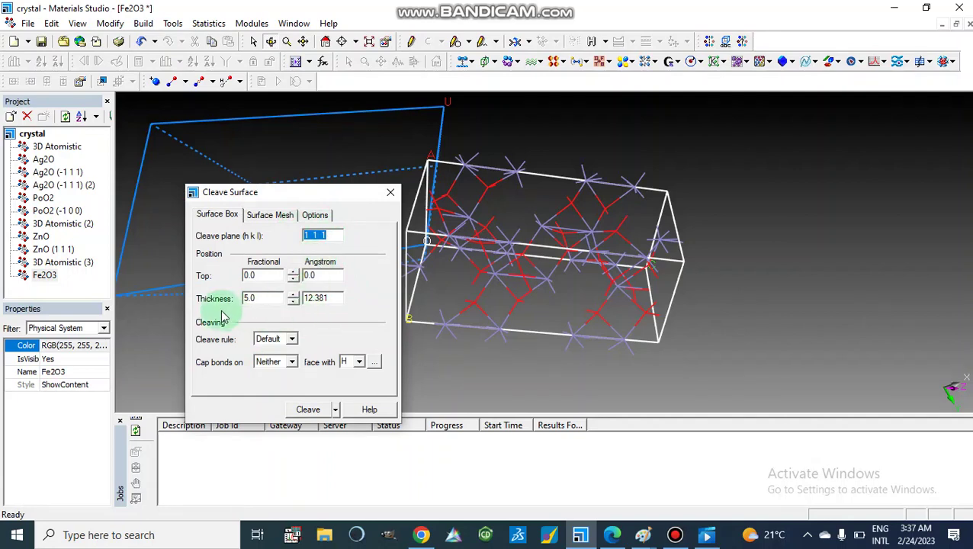
click(309, 410)
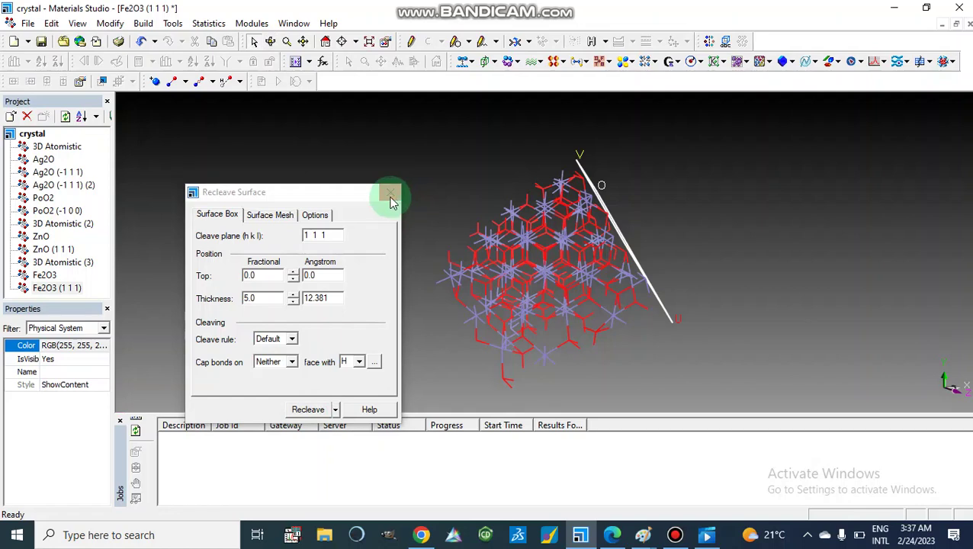
click(391, 194)
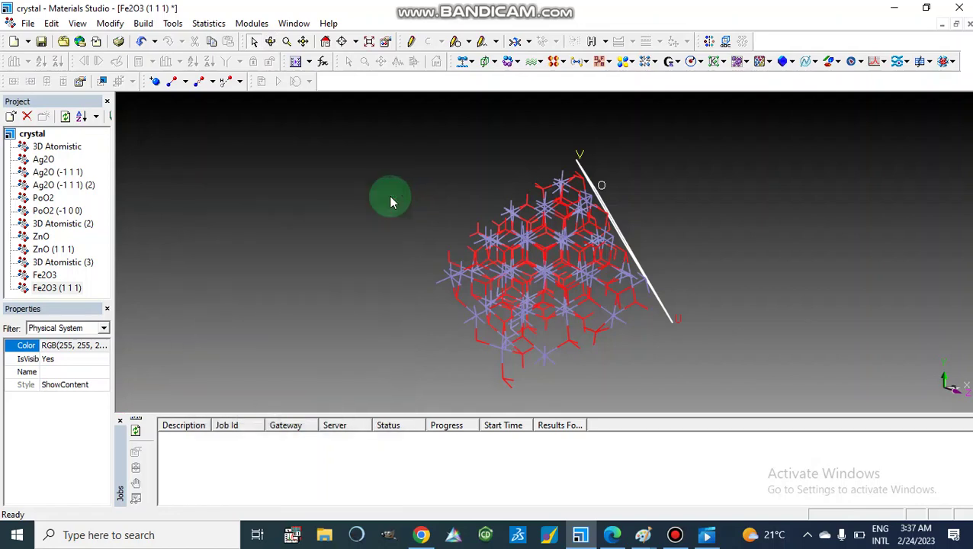
Create a supercell of the Fe2O3 (1 1 1) surface with range U 4 and V 5, and close the supercell settings.
click(271, 42)
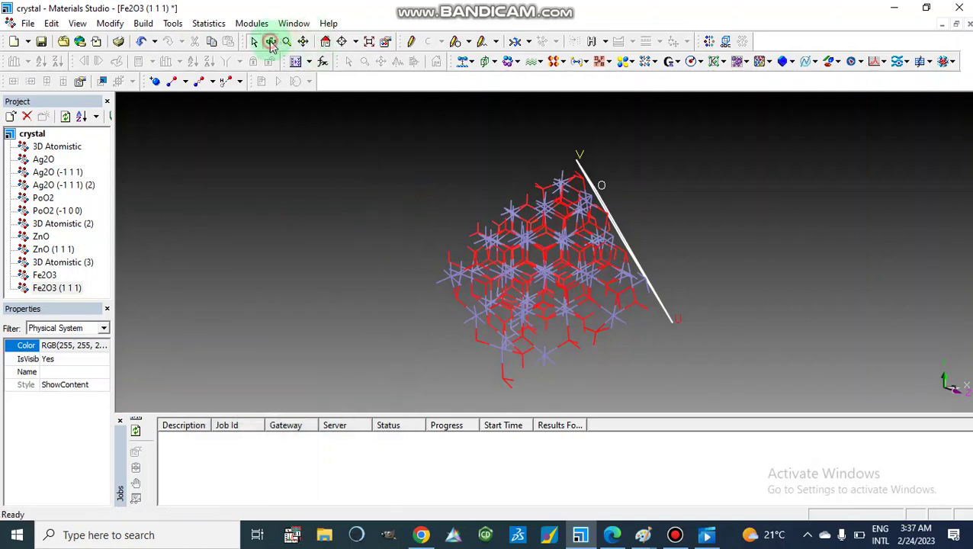
drag(402, 228, 465, 244)
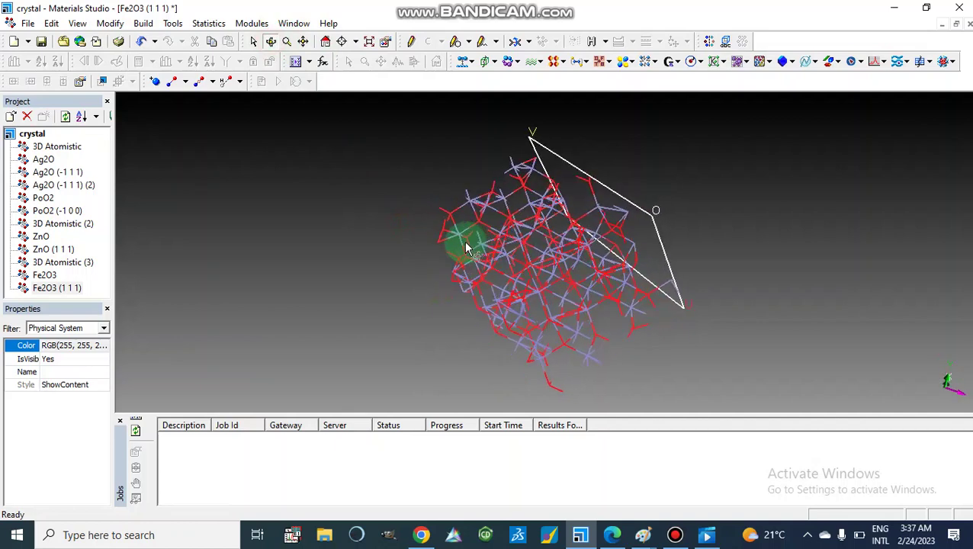
click(144, 24)
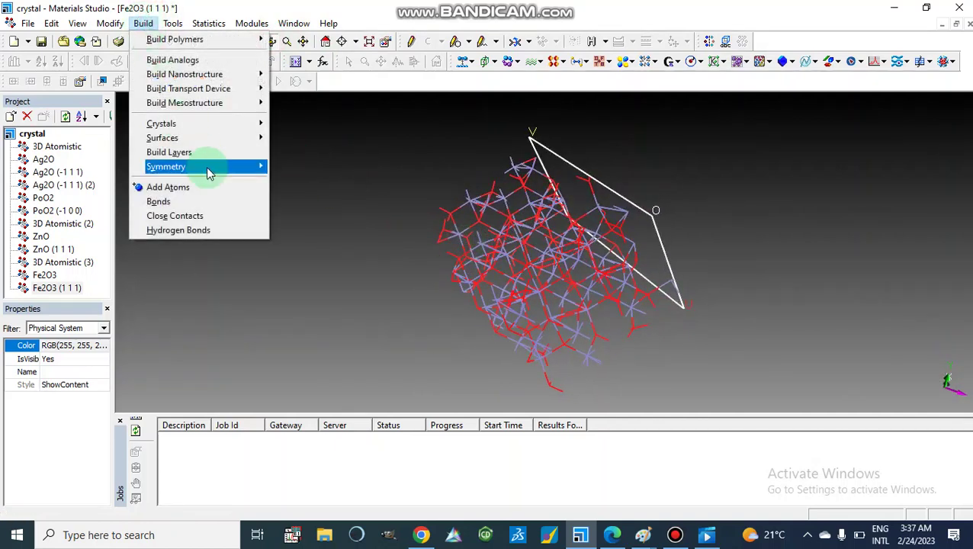
mouse_move(254, 168)
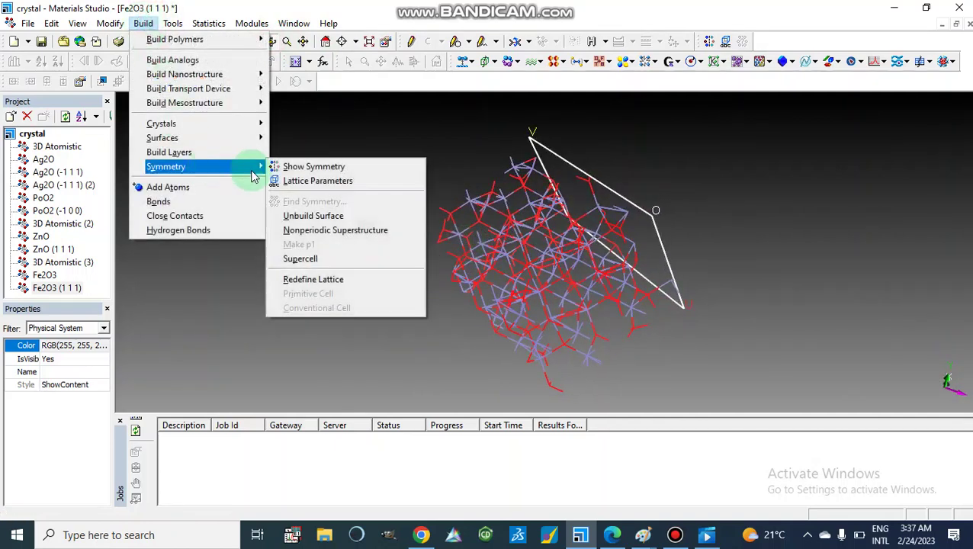
click(300, 259)
click(270, 208)
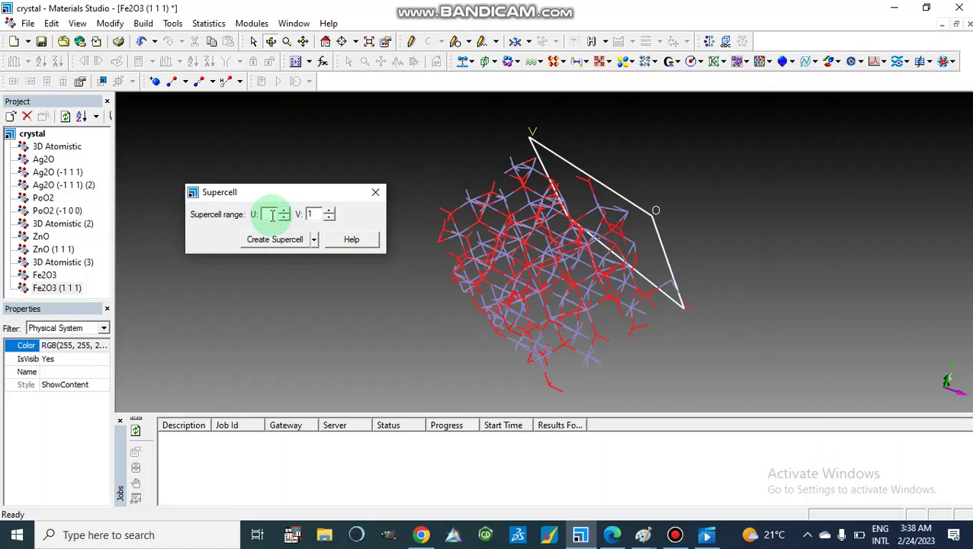
text(5)
text(4)
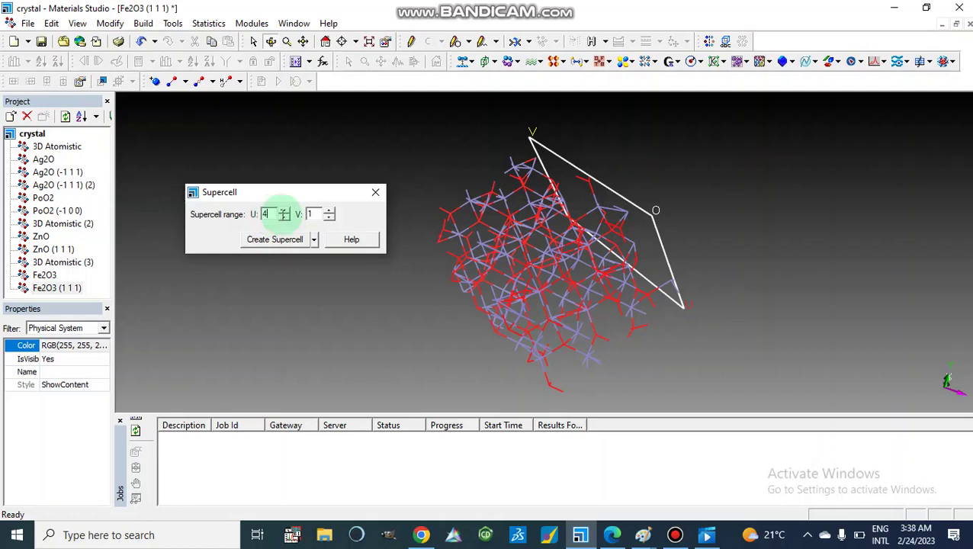
click(314, 214)
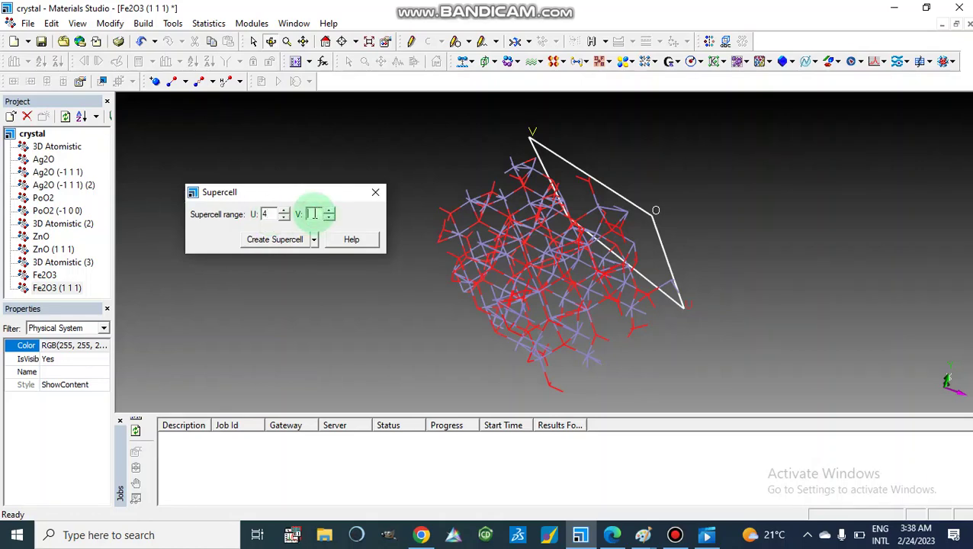
text(5)
click(276, 241)
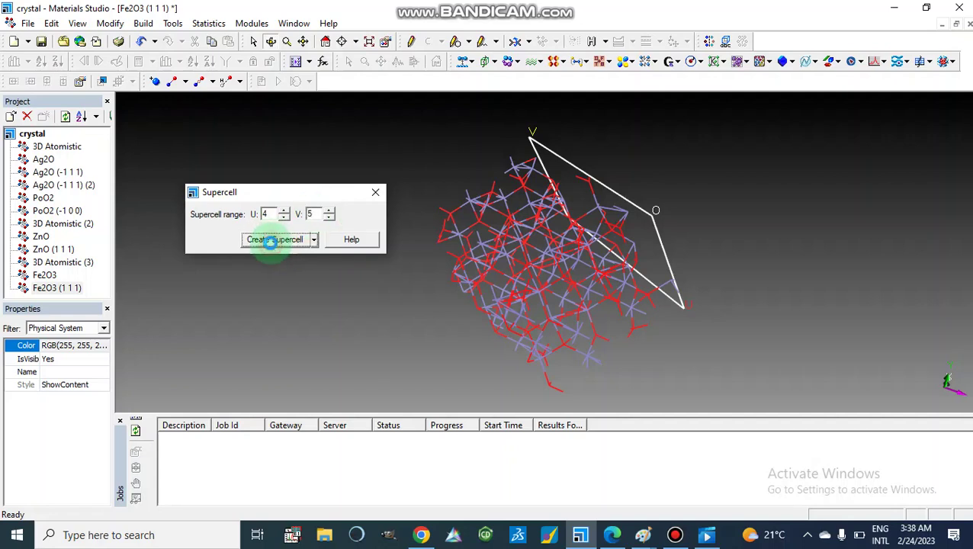
click(375, 193)
Build a vacuum slab from the Fe2O3 (1 1 1) supercell with vacuum orientation C and a vacuum thickness of 15.00 Å.
right_drag(452, 226, 421, 311)
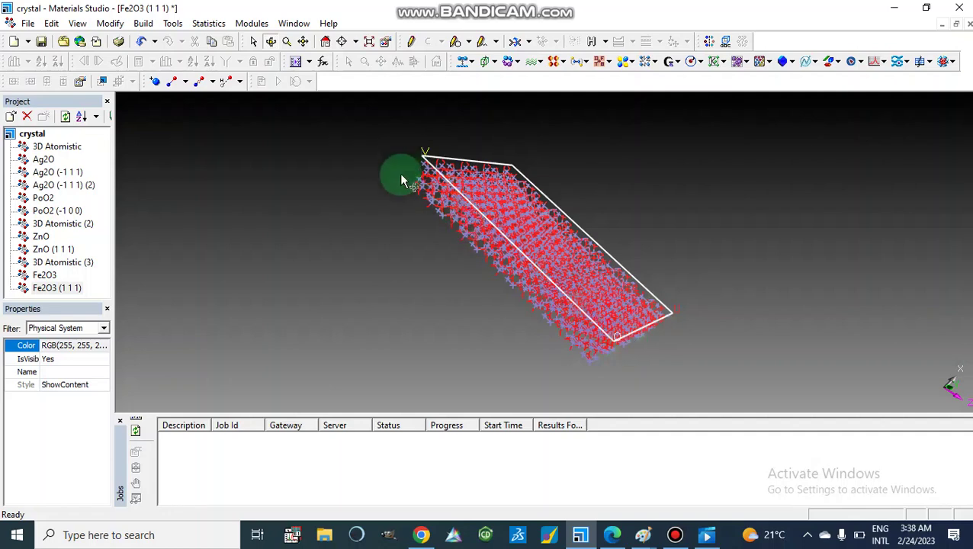
click(147, 24)
mouse_move(237, 125)
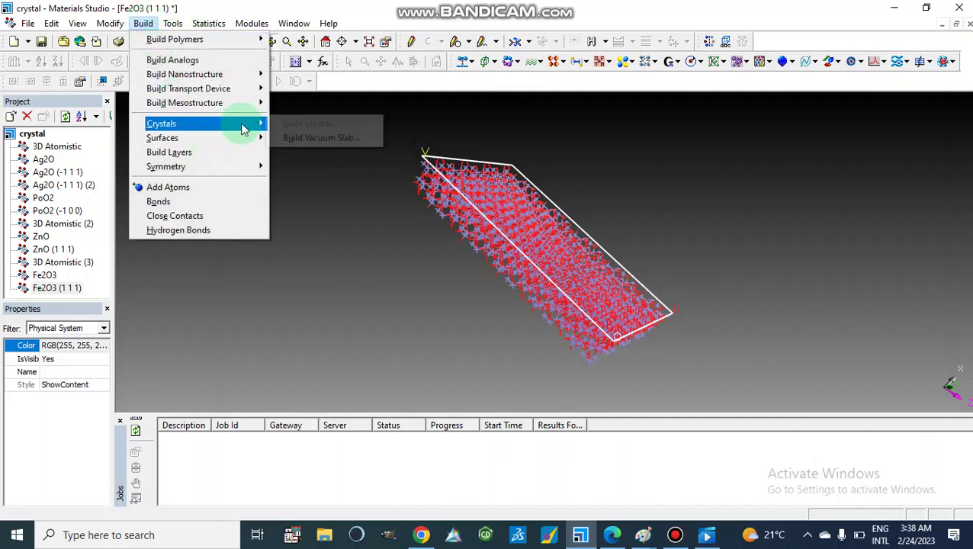
click(296, 142)
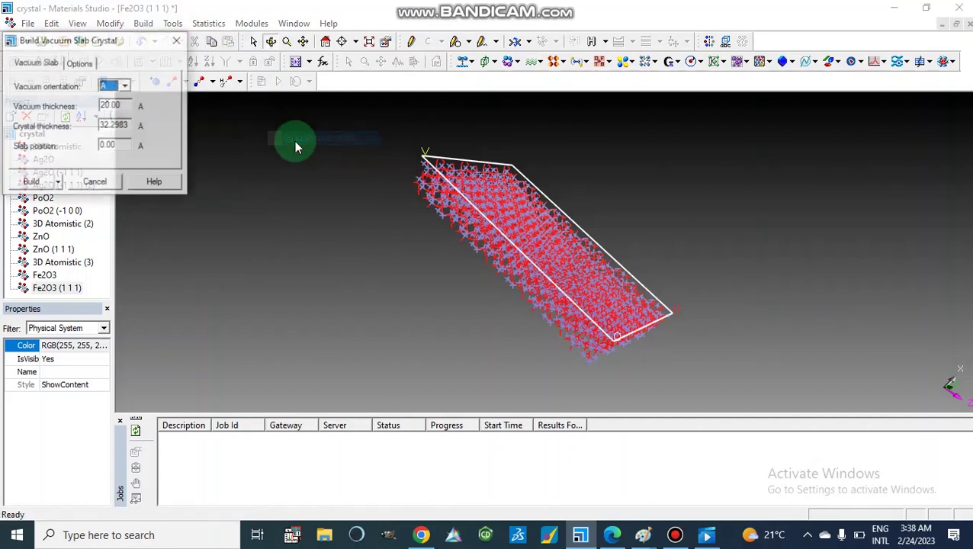
click(127, 89)
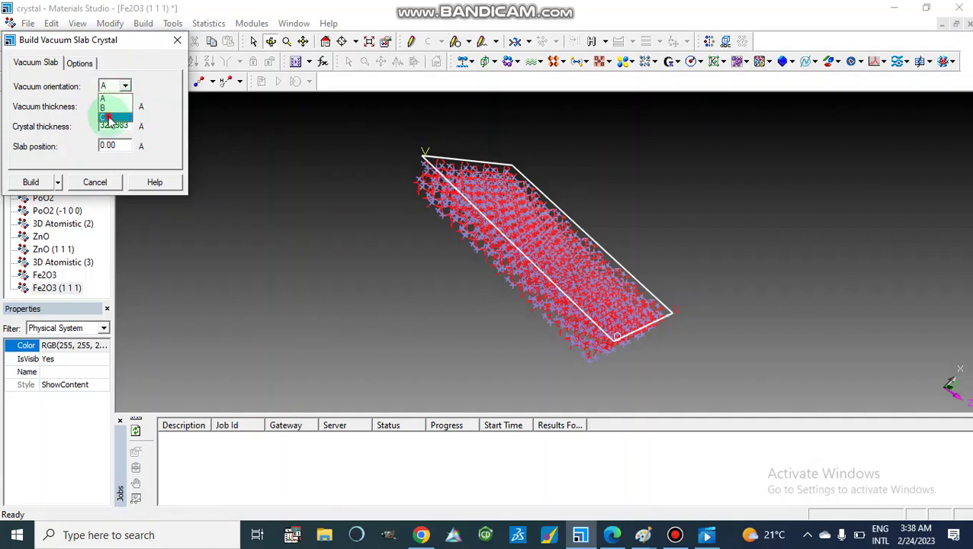
click(109, 118)
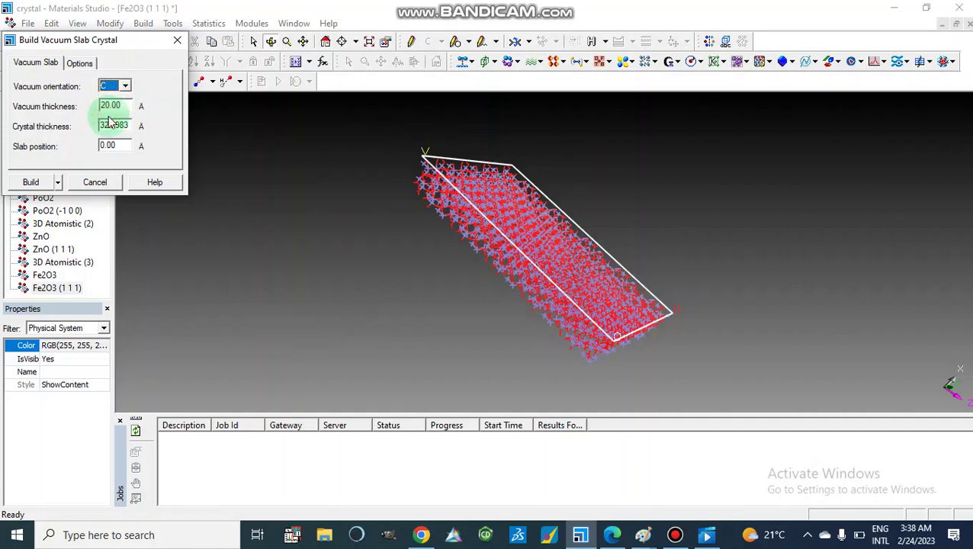
click(104, 105)
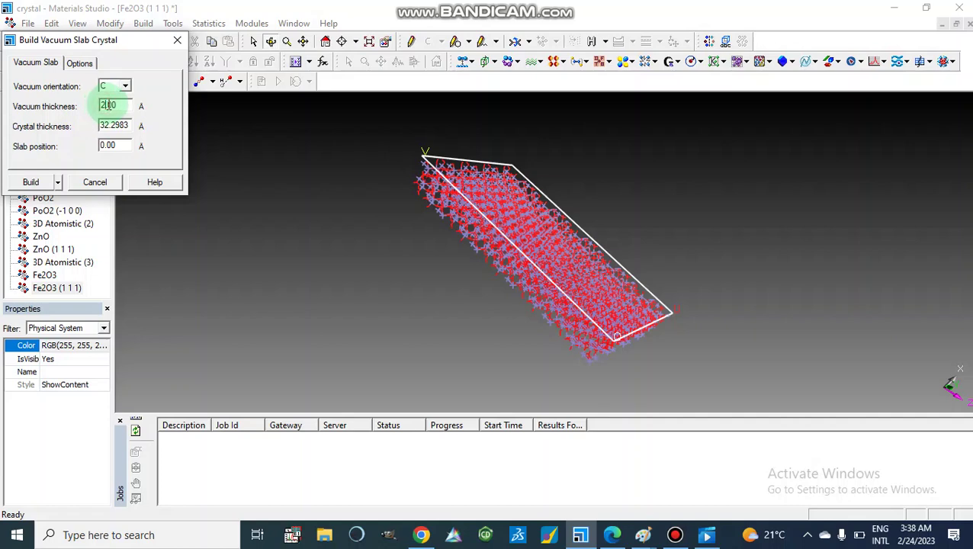
text(1)
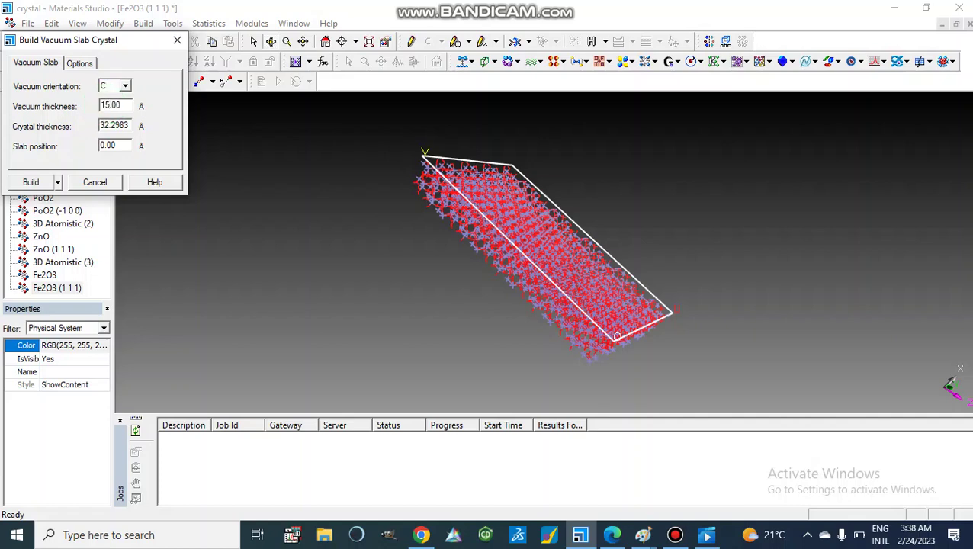
text(5)
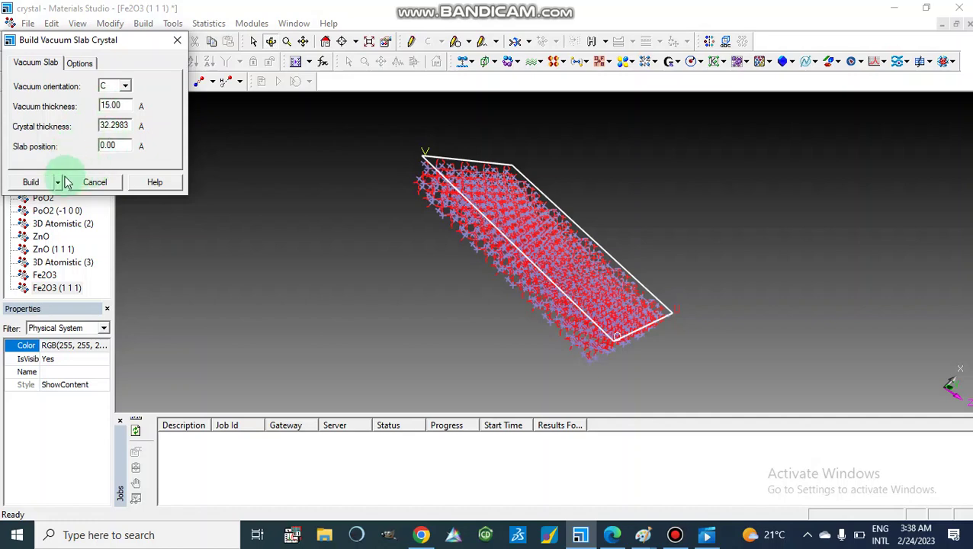
click(31, 183)
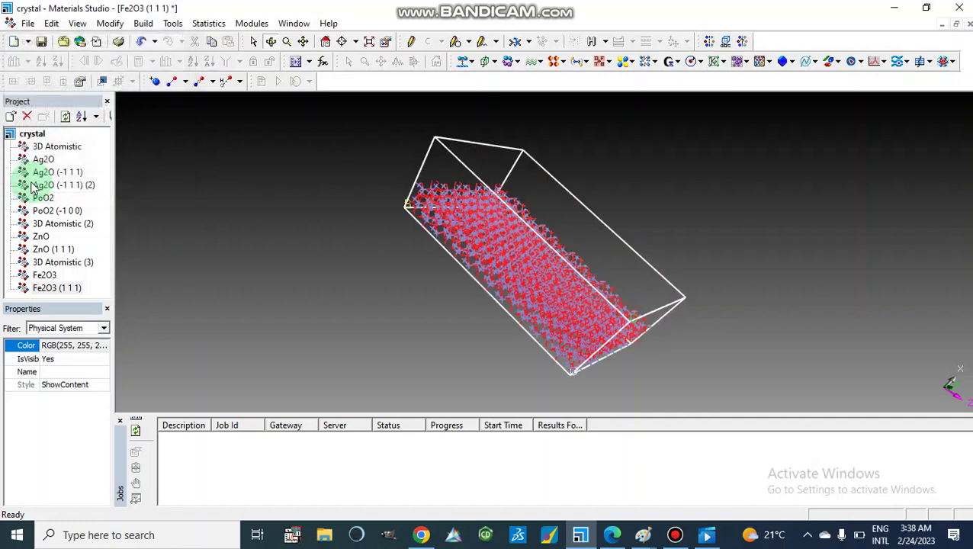
Set the atom display style of the Fe2O3 slab to CPK and close the display style settings.
right_drag(373, 183, 391, 286)
right_drag(602, 164, 519, 367)
drag(520, 367, 503, 324)
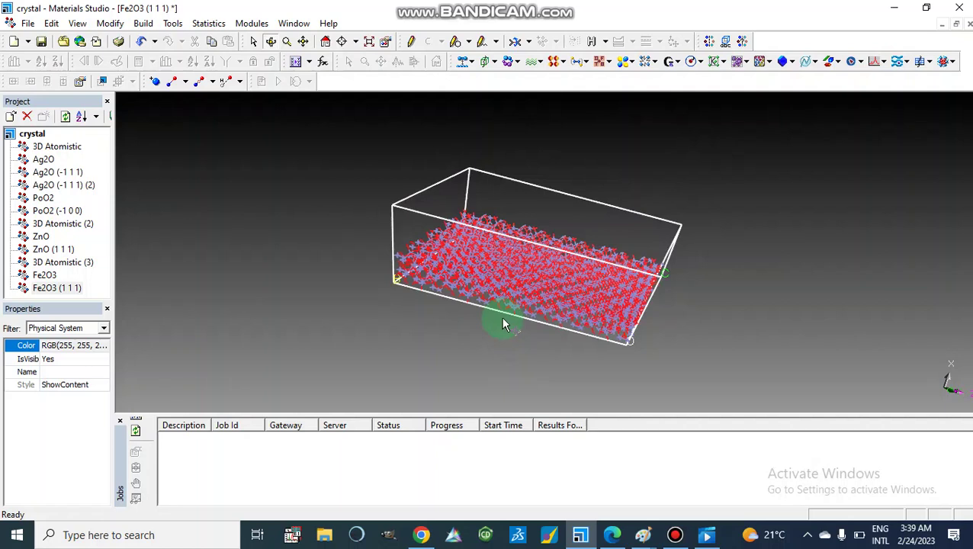
right_click(340, 272)
click(369, 338)
click(141, 205)
click(90, 241)
click(89, 241)
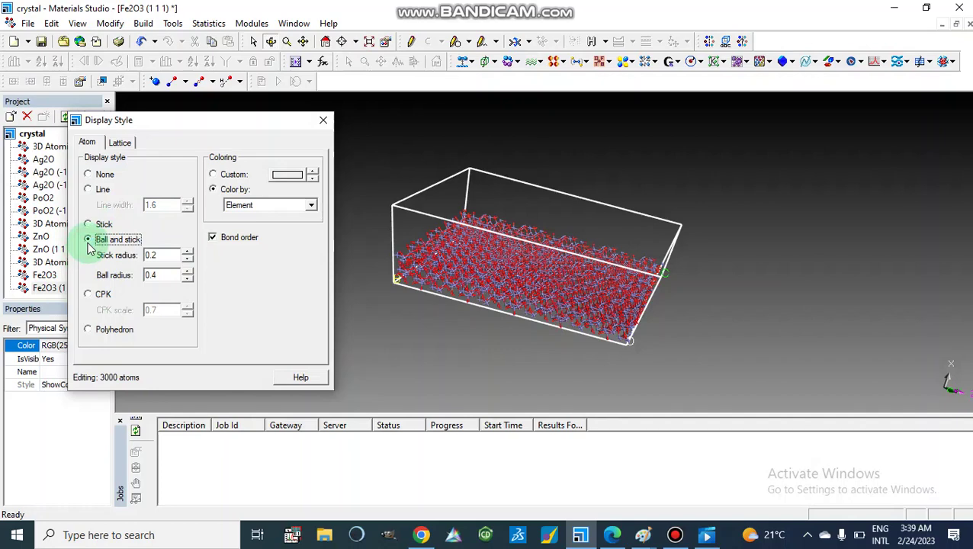
click(90, 296)
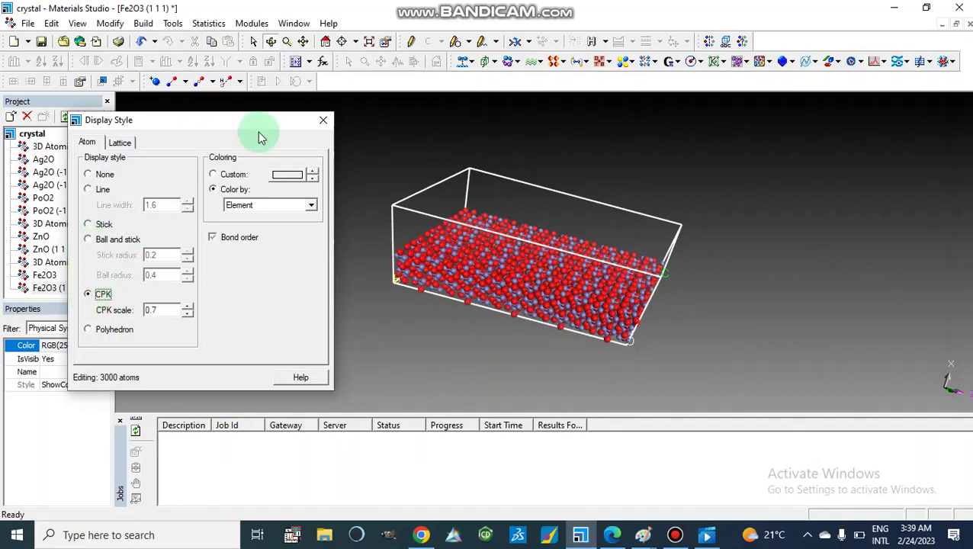
click(321, 119)
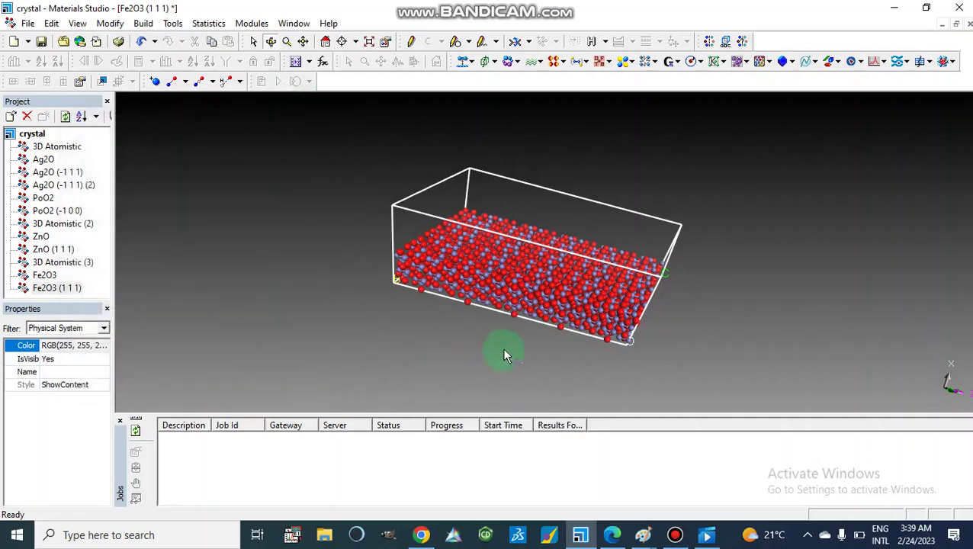
Hide the lattice box of the Fe2O3 slab by setting its lattice display to None.
scroll(504, 355, up, 5)
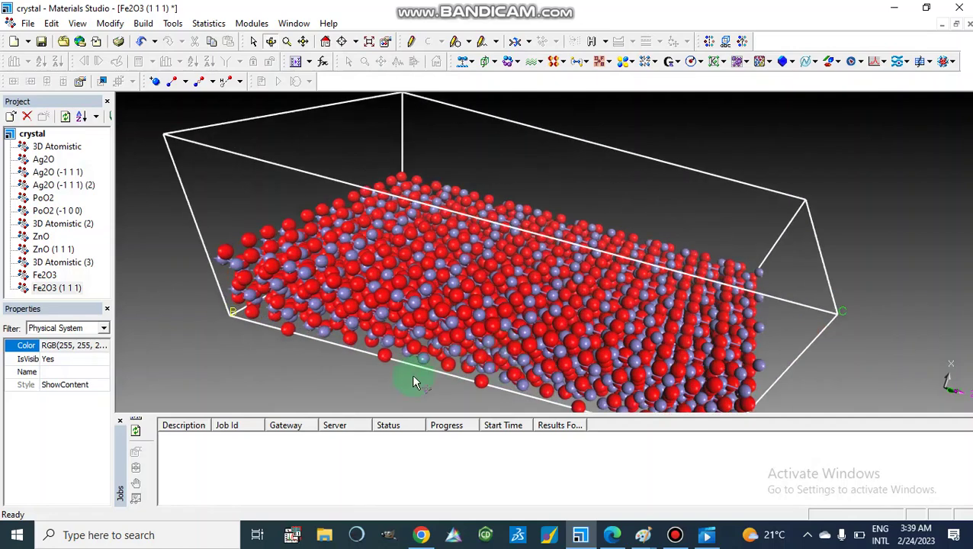
click(271, 41)
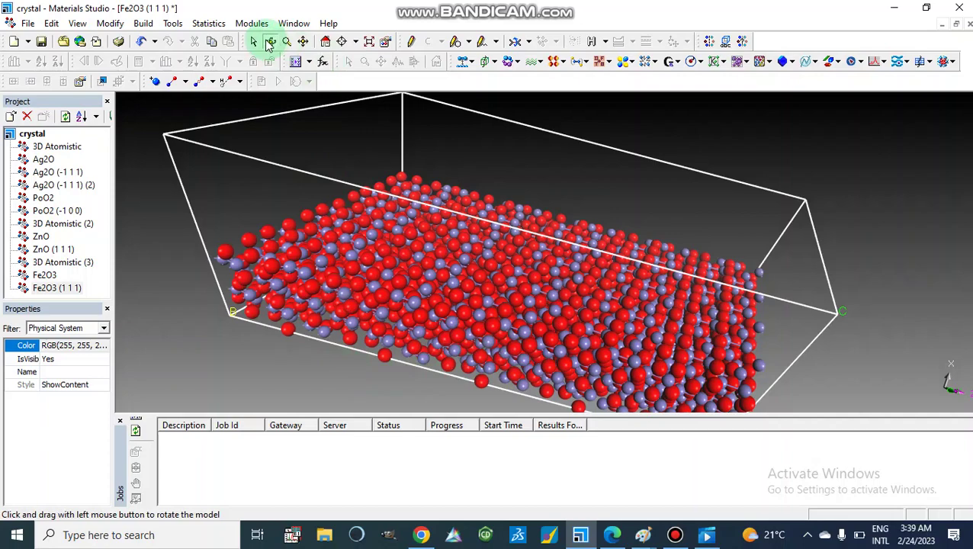
drag(298, 389, 327, 402)
scroll(324, 394, down, 3)
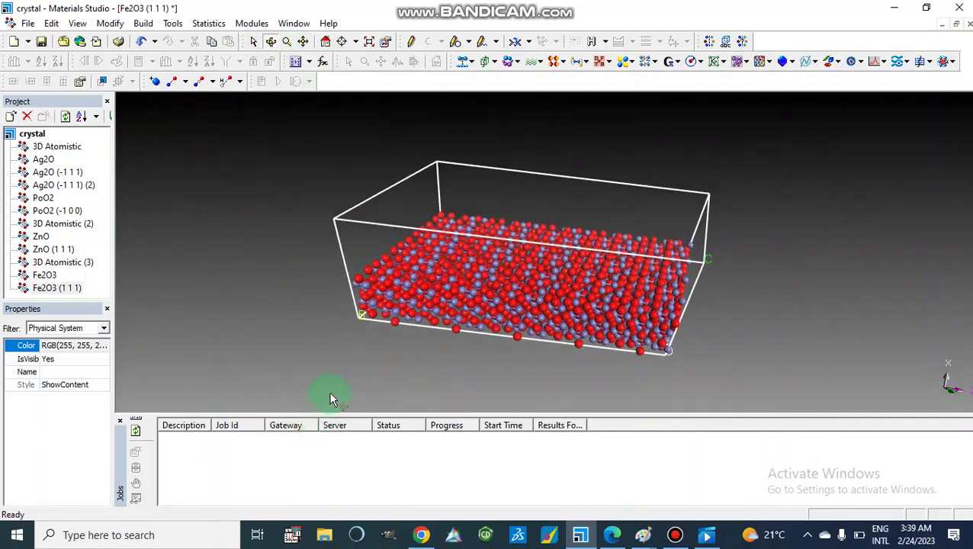
drag(393, 359, 373, 405)
drag(342, 308, 345, 321)
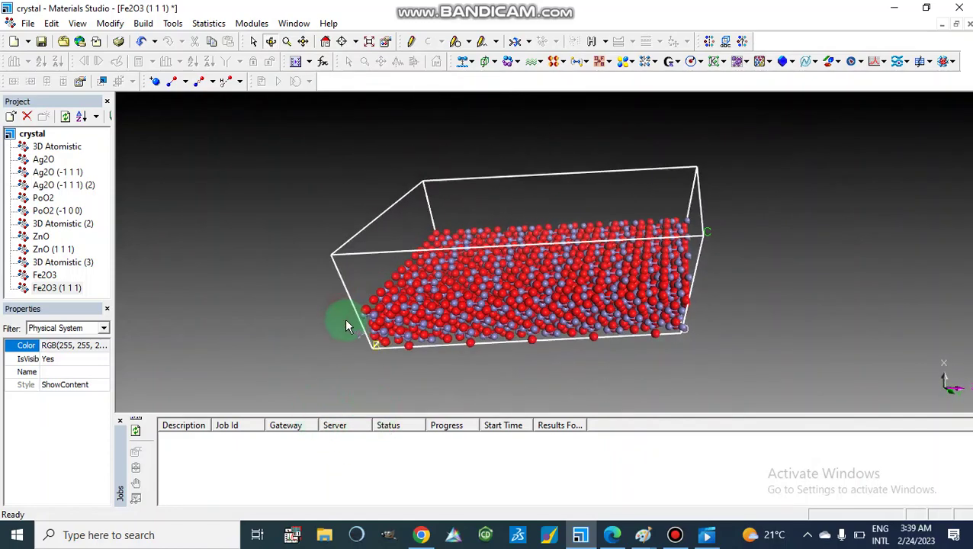
right_click(272, 323)
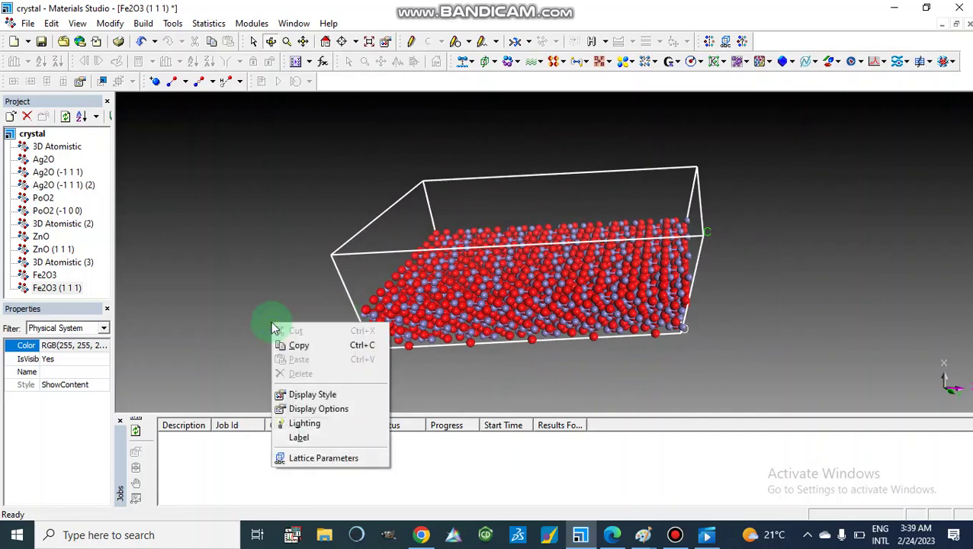
click(312, 395)
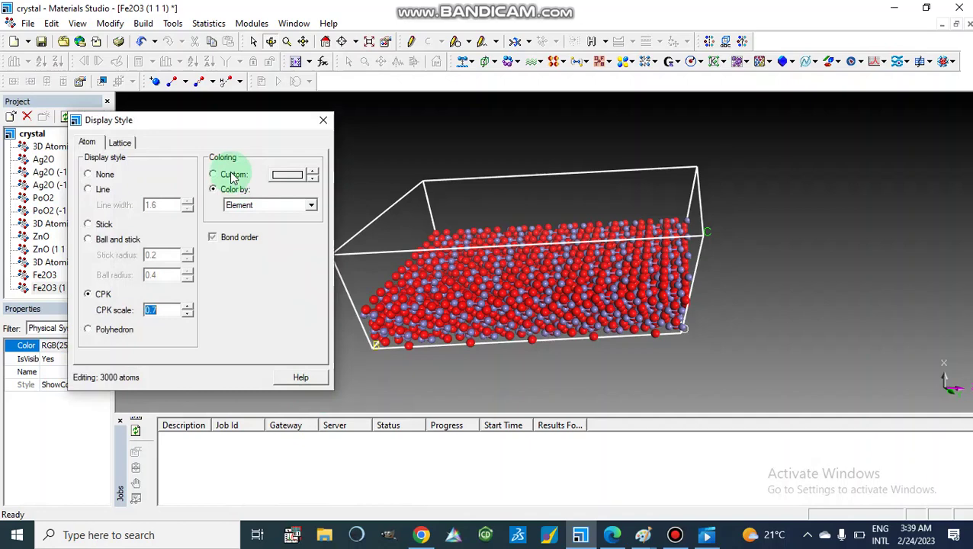
click(120, 142)
click(213, 174)
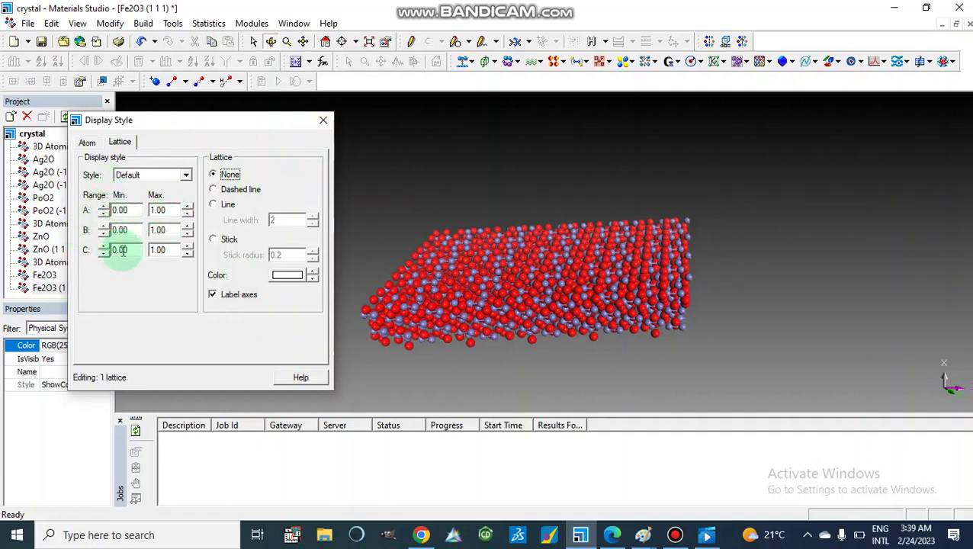
click(154, 230)
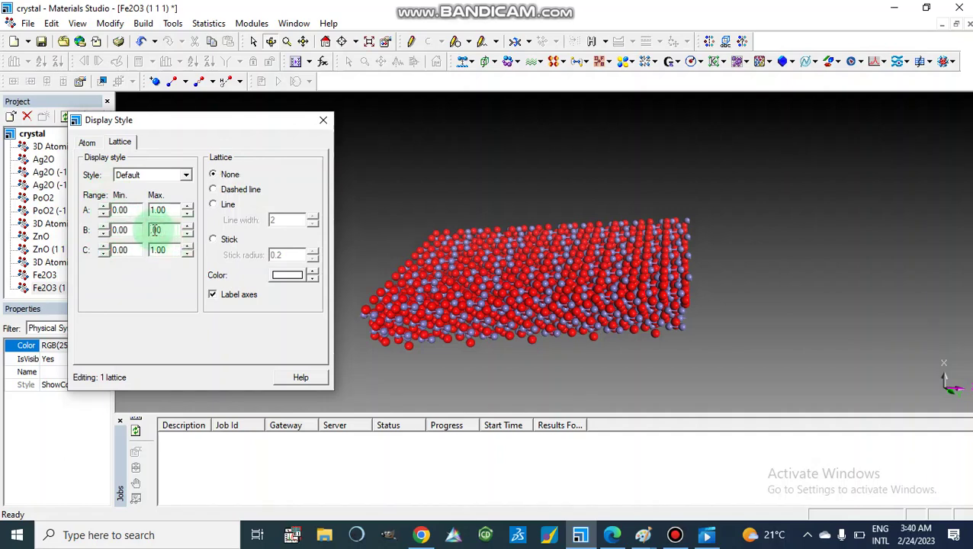
key(BackSpace)
text(3)
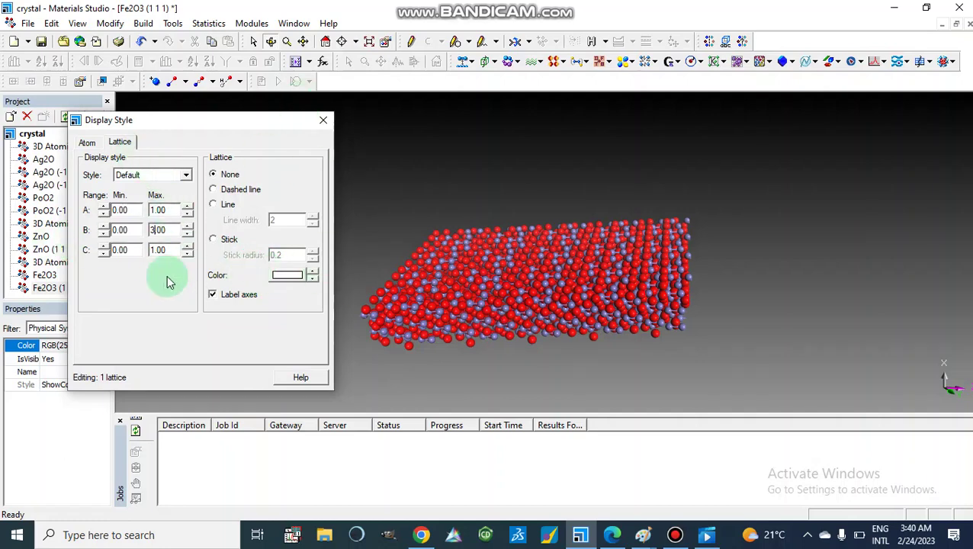
key(Delete)
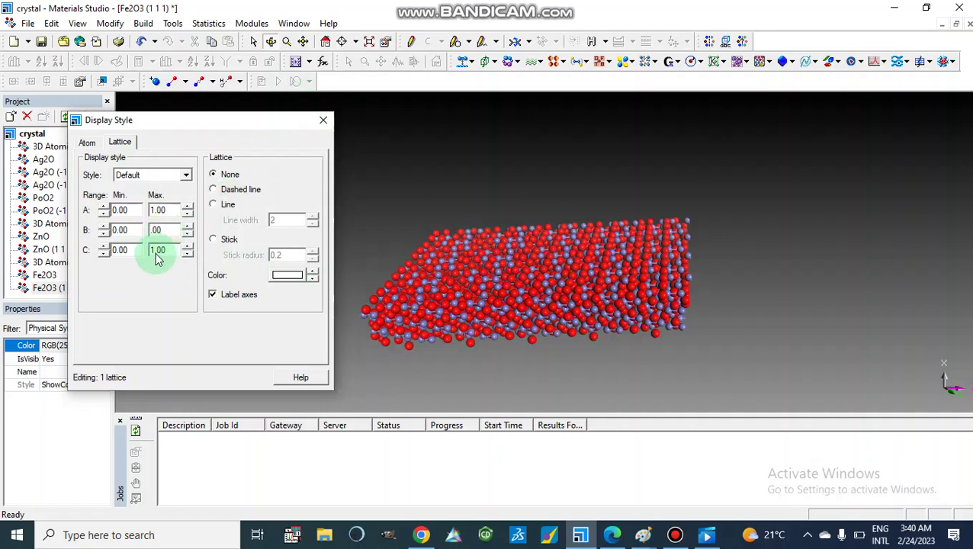
text(1)
Set the maximum C display range of the Fe2O3 slab to 2.00, apply it and close the display style settings.
click(154, 250)
key(Delete)
text(2)
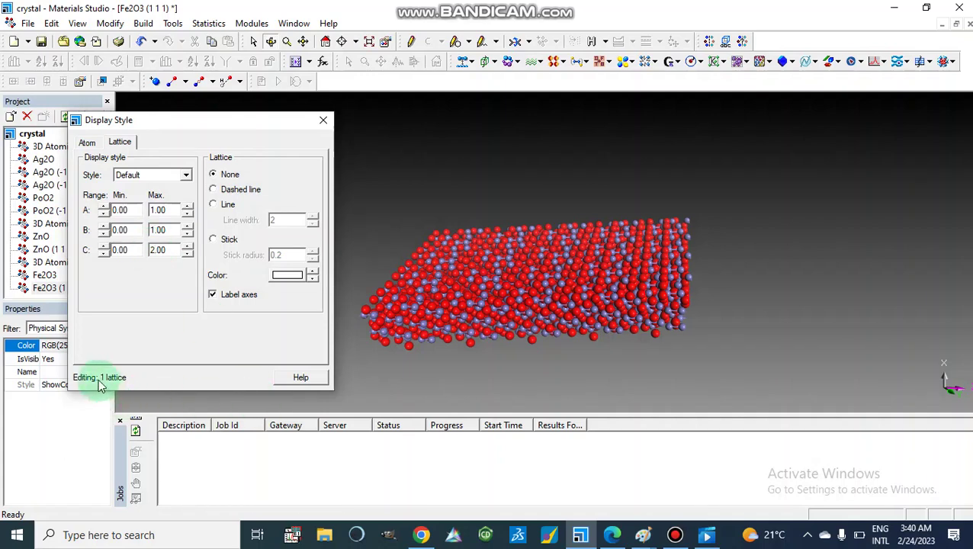
click(118, 142)
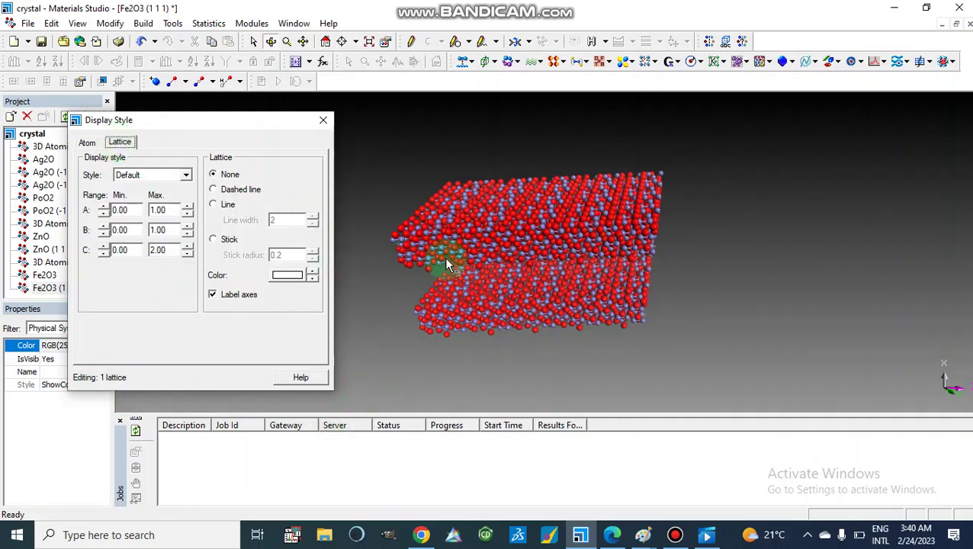
right_drag(425, 287, 440, 254)
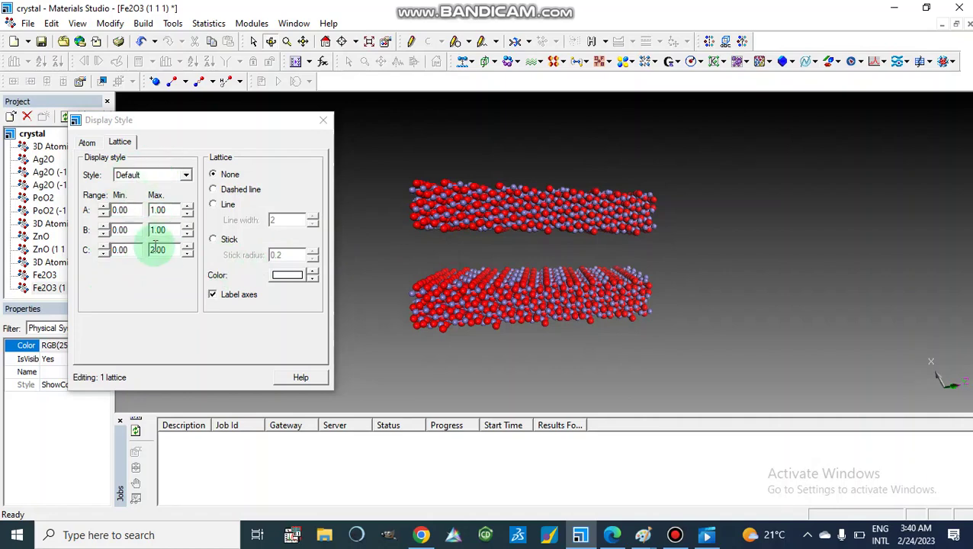
click(322, 120)
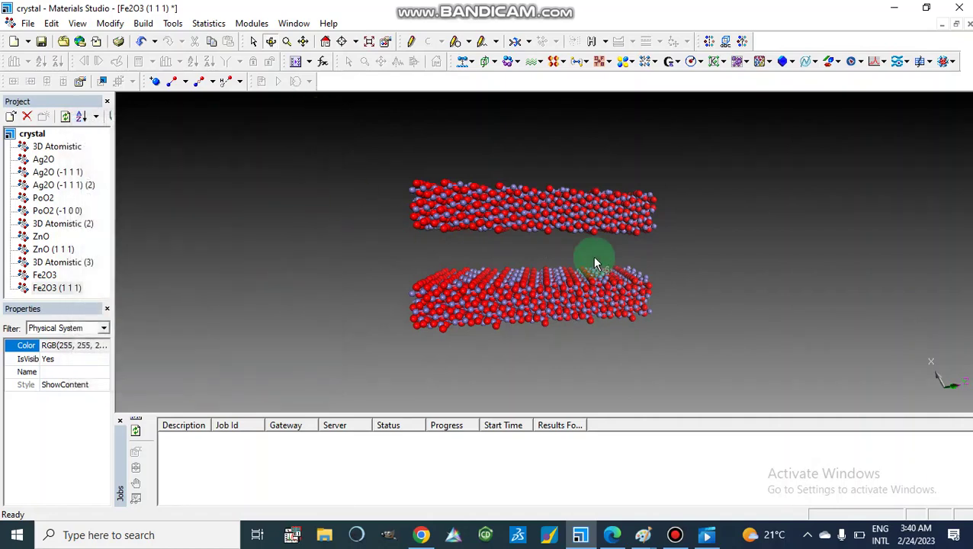
right_drag(695, 239, 643, 360)
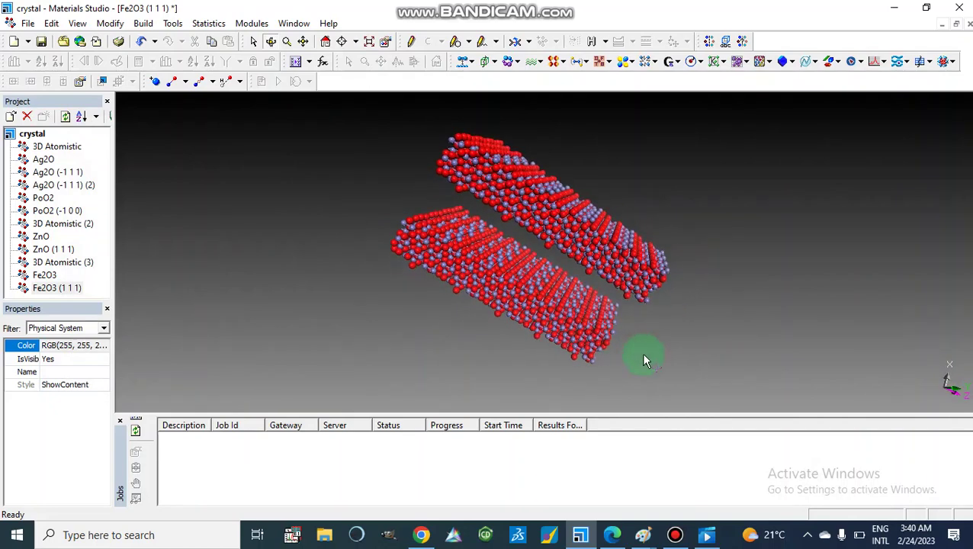
right_click(340, 269)
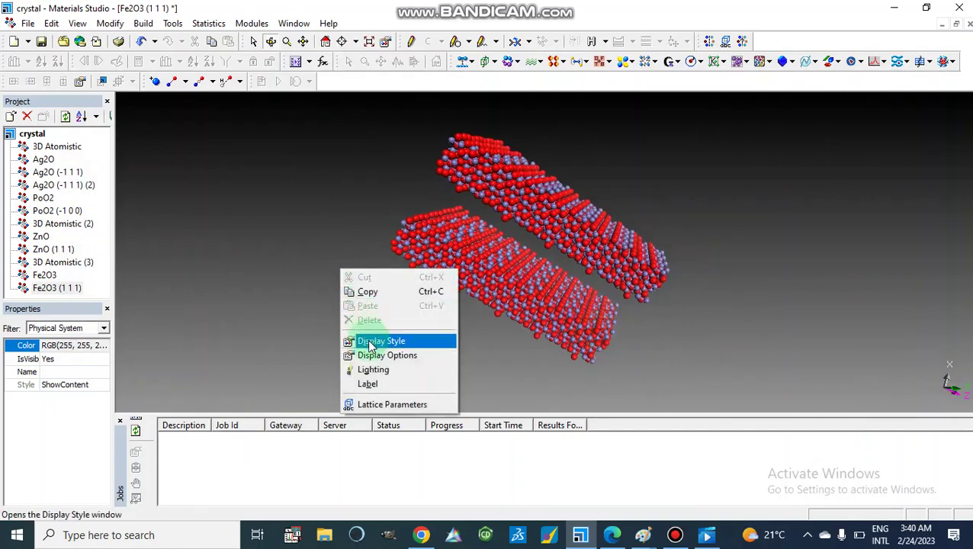
click(370, 343)
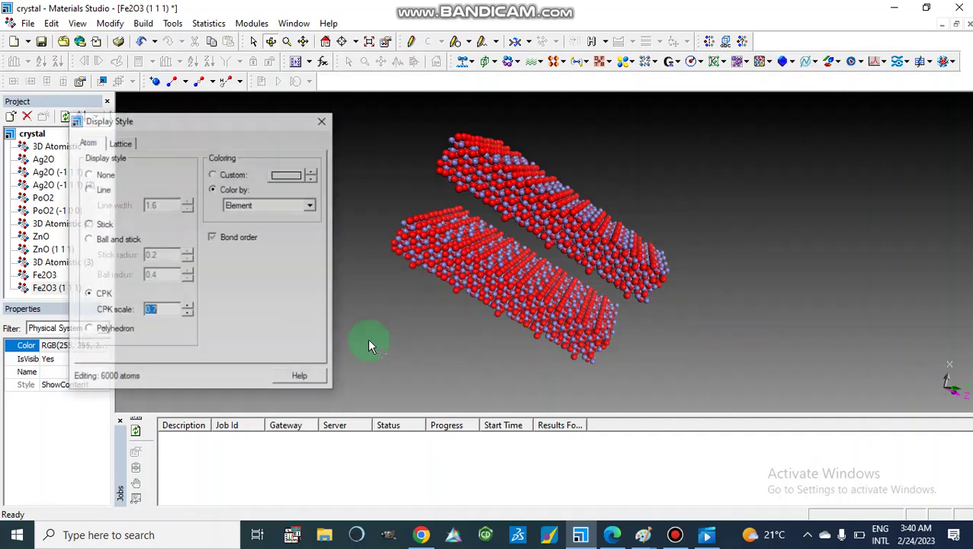
click(324, 122)
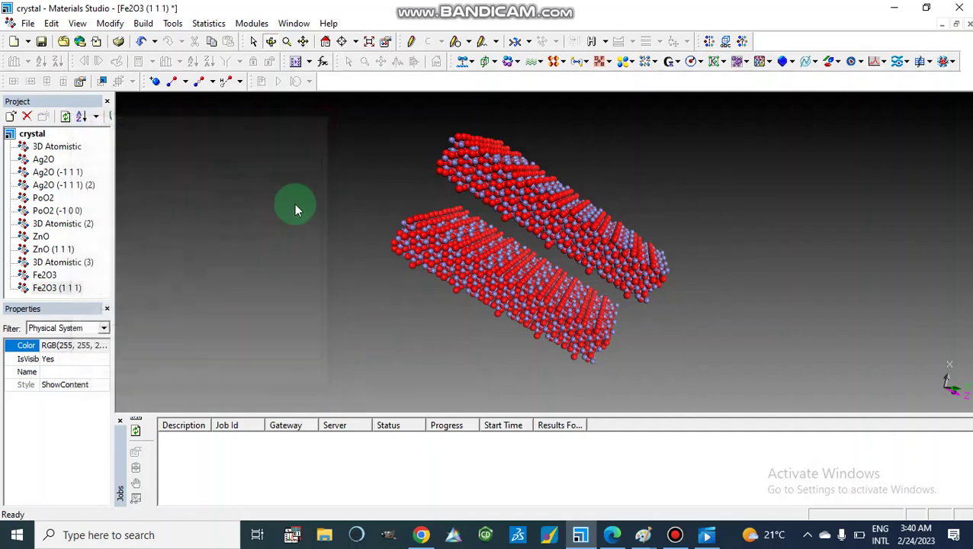
Switch the Fe2O3 (1 1 1) slab's background from the image texture to a solid white color.
right_click(294, 218)
click(322, 307)
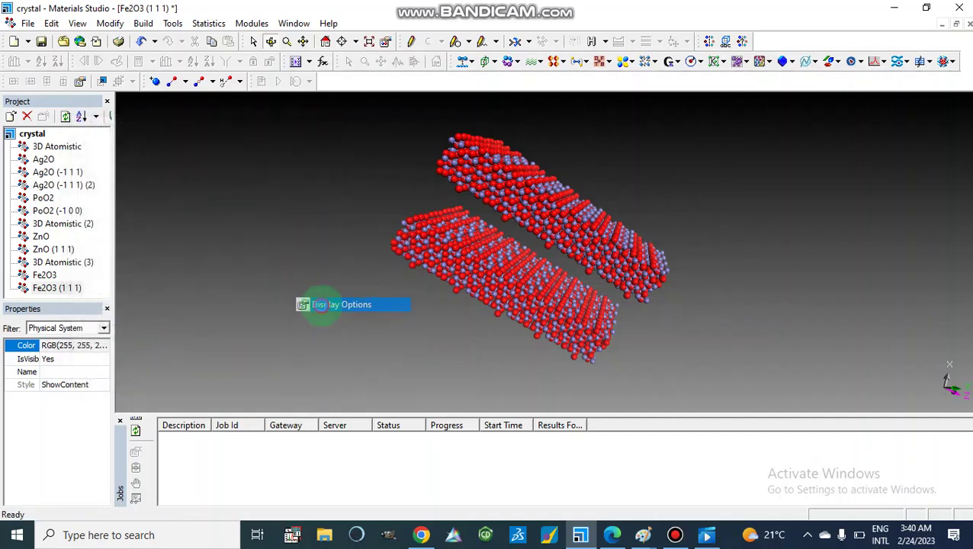
click(284, 217)
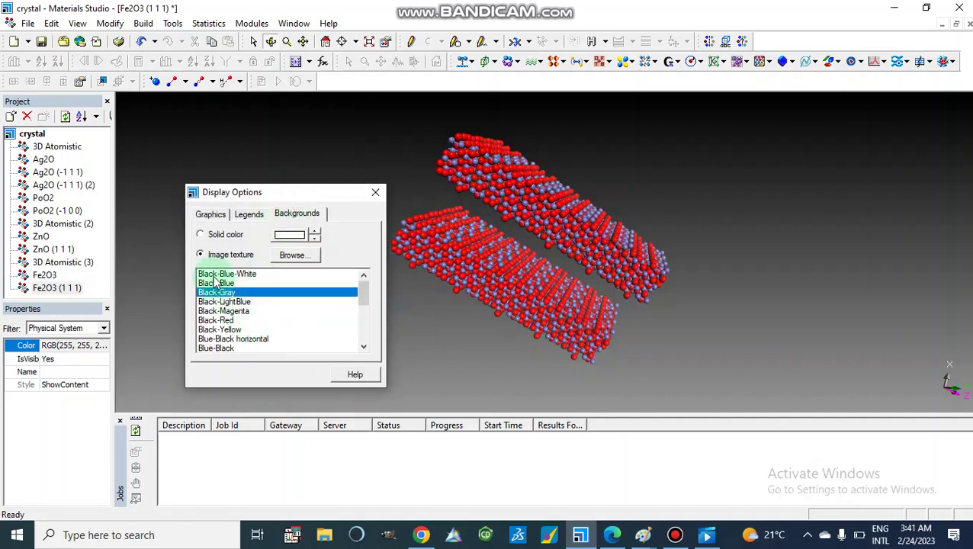
click(200, 234)
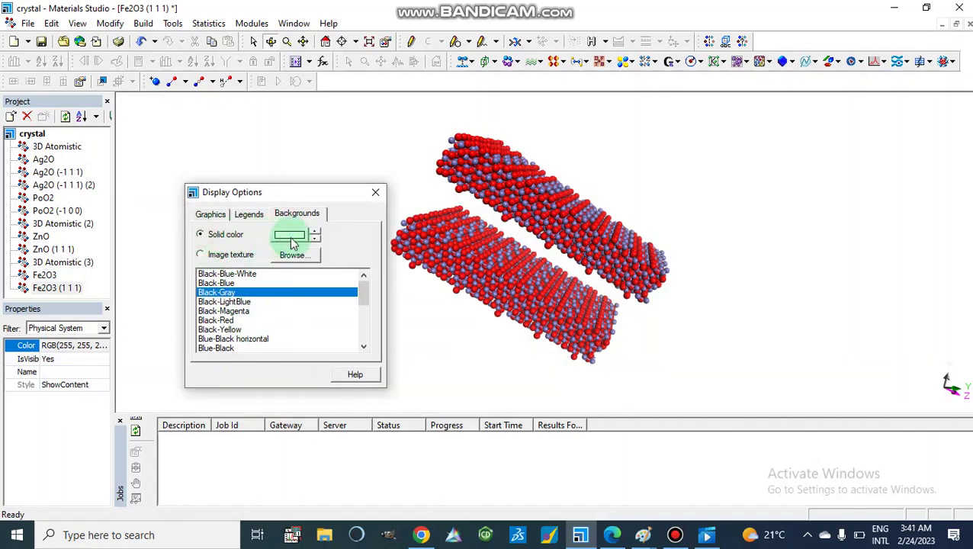
click(289, 236)
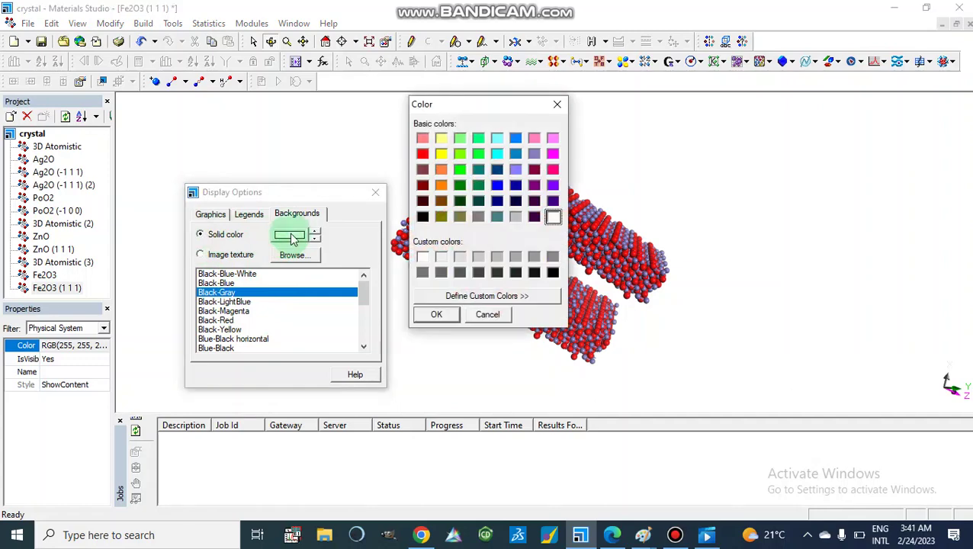
click(552, 219)
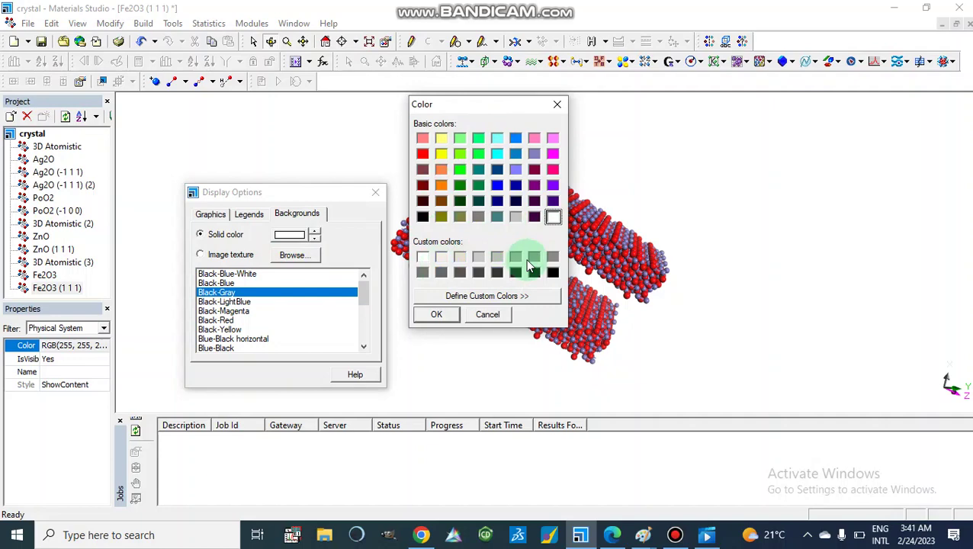
click(557, 102)
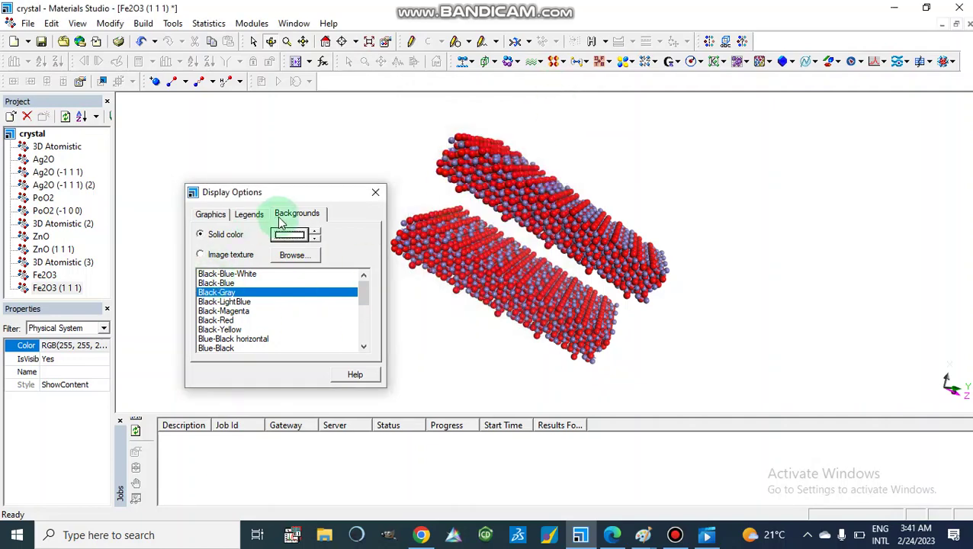
Try the orthographic projection on the Fe2O3 slab, return to perspective, close the display options and rotate the model.
click(253, 218)
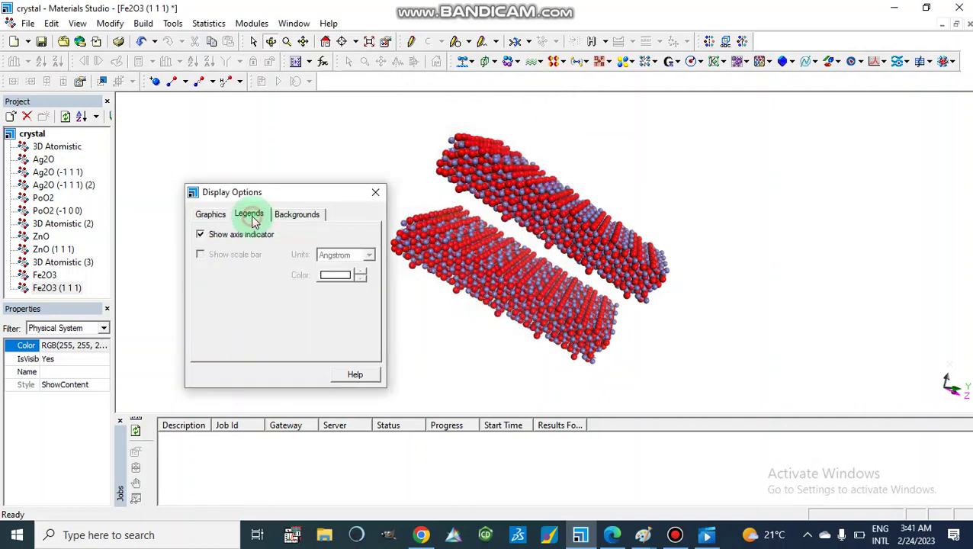
click(213, 214)
click(206, 253)
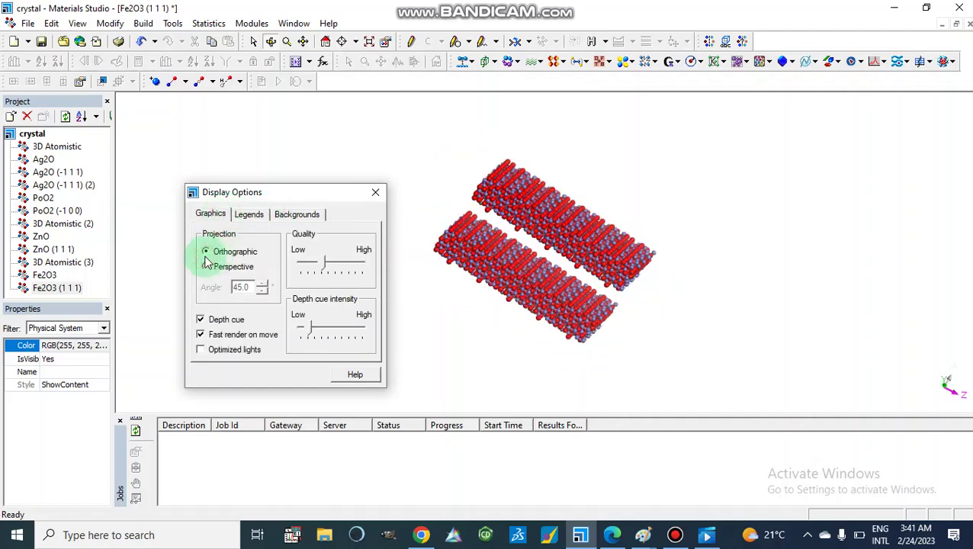
click(206, 267)
click(375, 193)
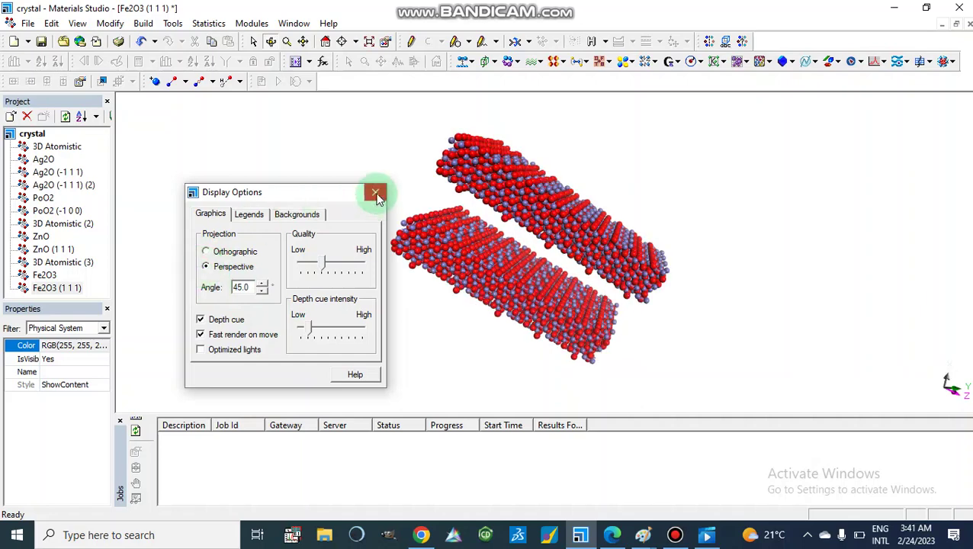
drag(413, 202, 379, 315)
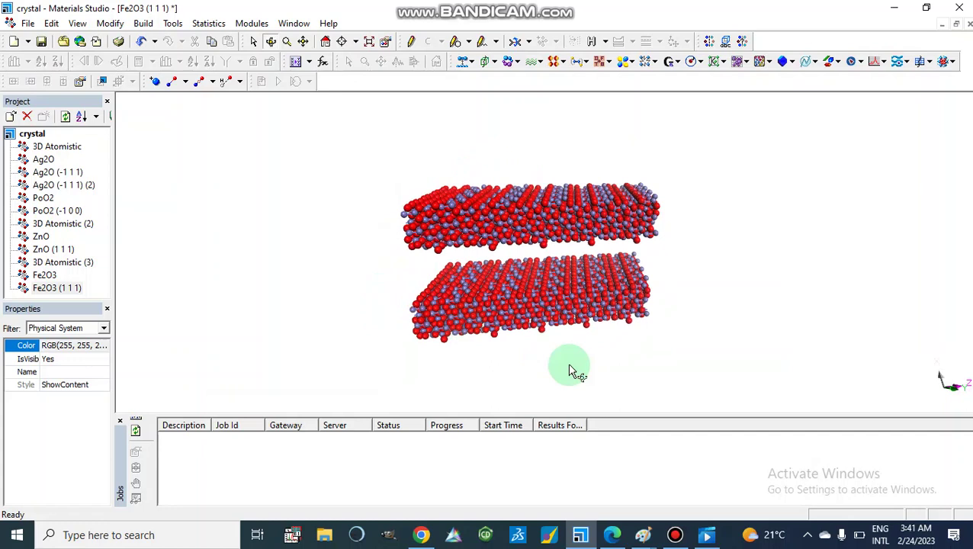
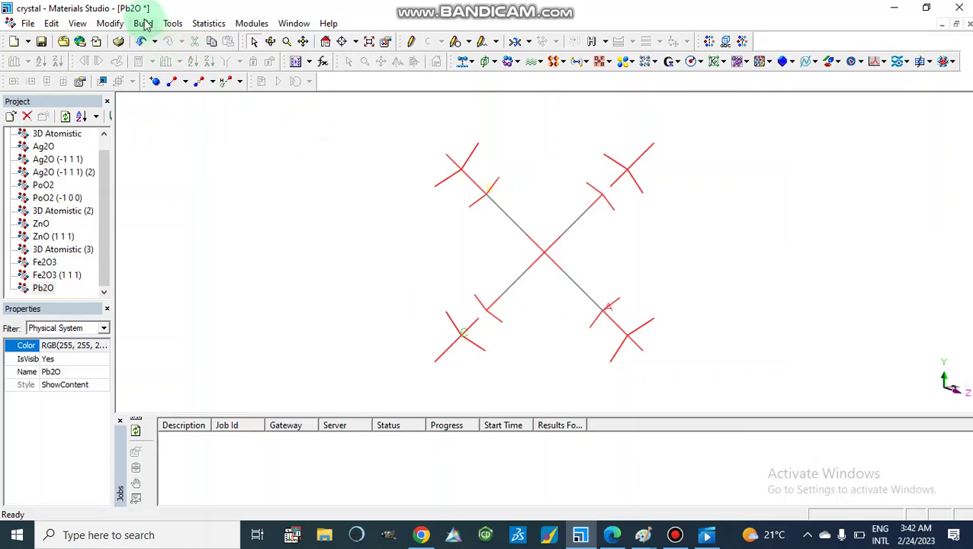
Cleave the Pb2O crystal along the (1 1 1) plane with a fractional thickness of 5.0 and close the cleaving dialog.
click(144, 24)
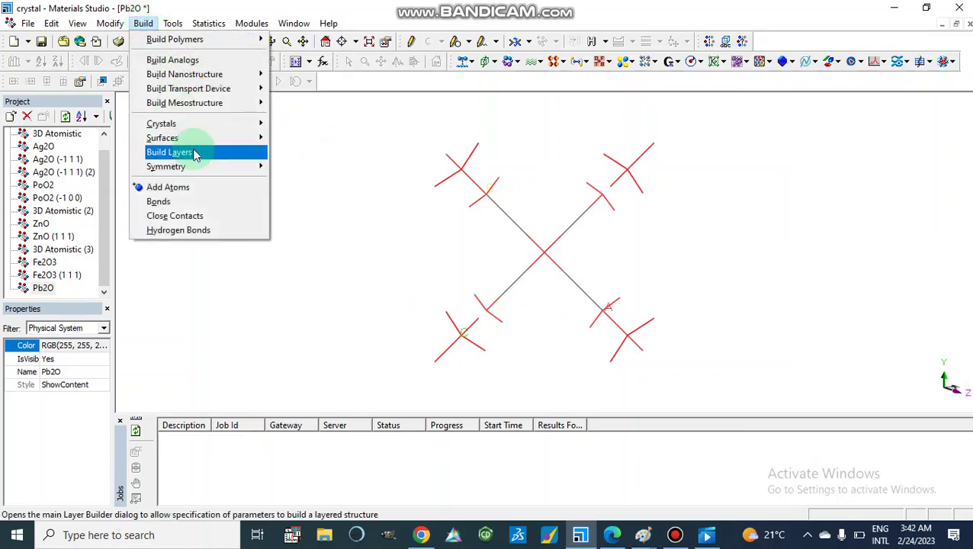
mouse_move(249, 126)
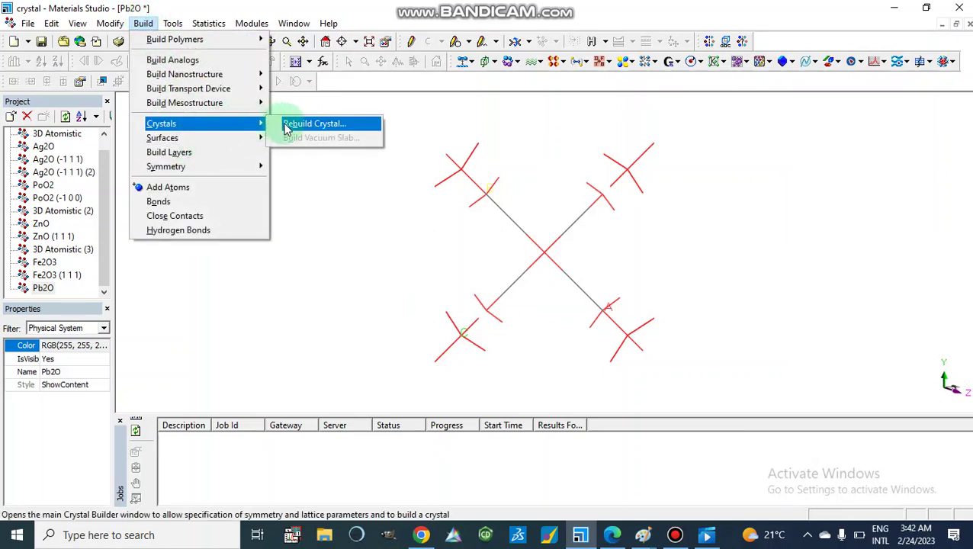
mouse_move(253, 143)
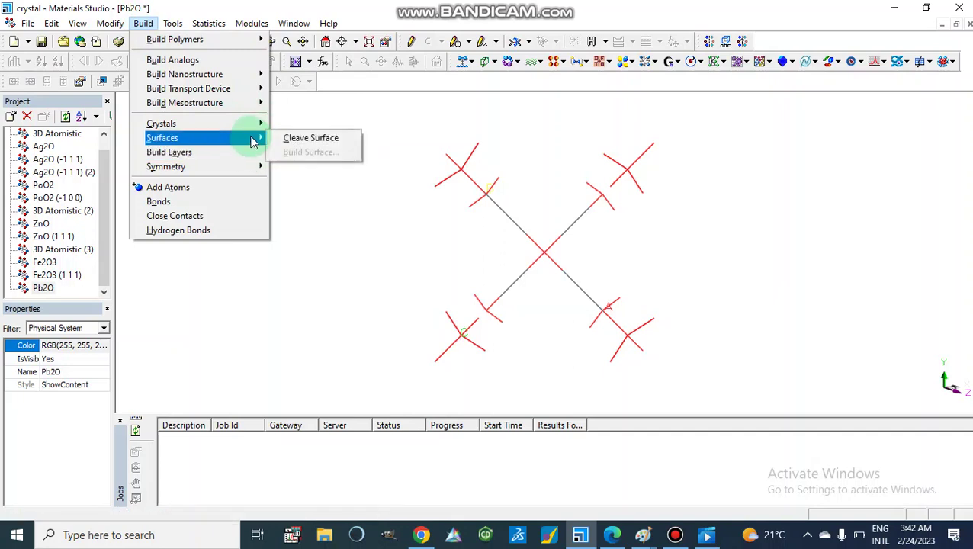
click(304, 143)
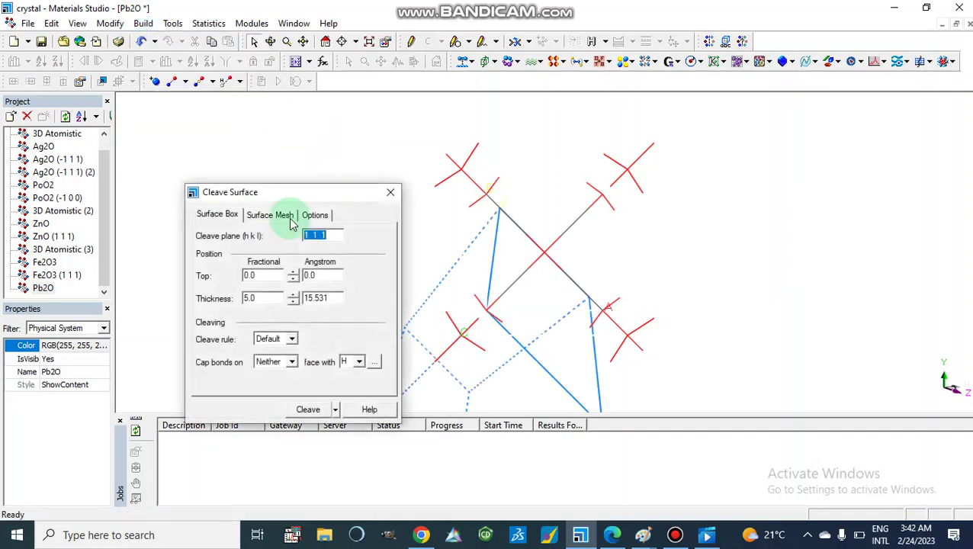
click(309, 410)
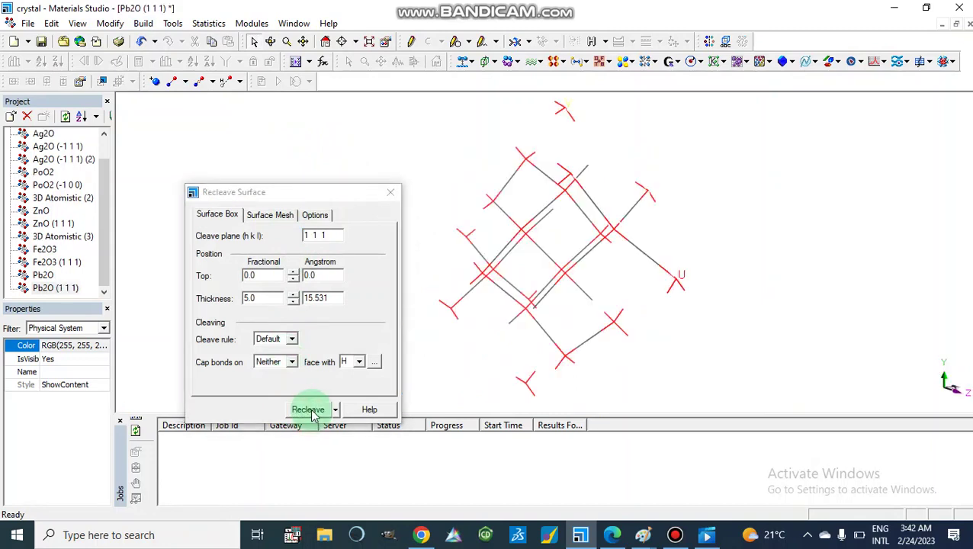
click(391, 195)
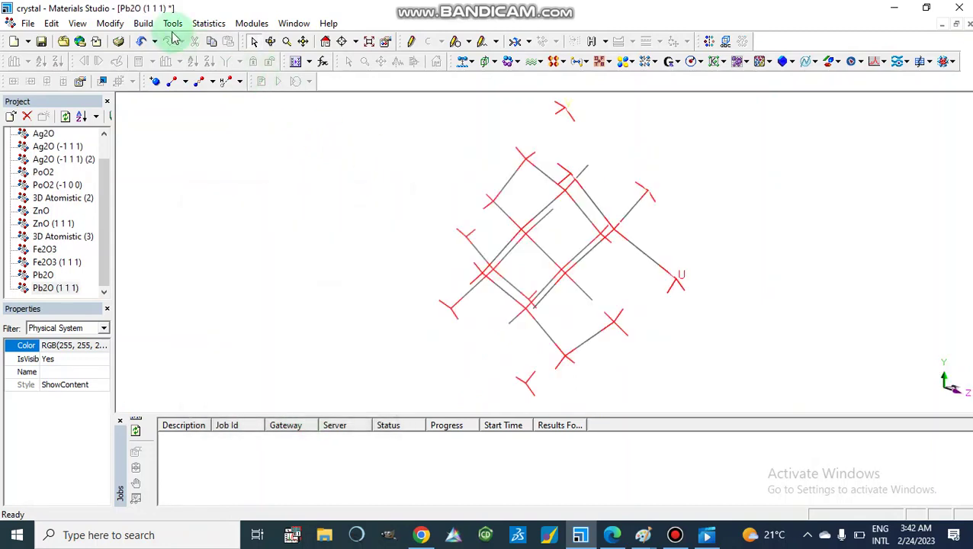
Create a supercell of the Pb2O (1 1 1) surface with U set to 3 and V set to 3.
click(144, 23)
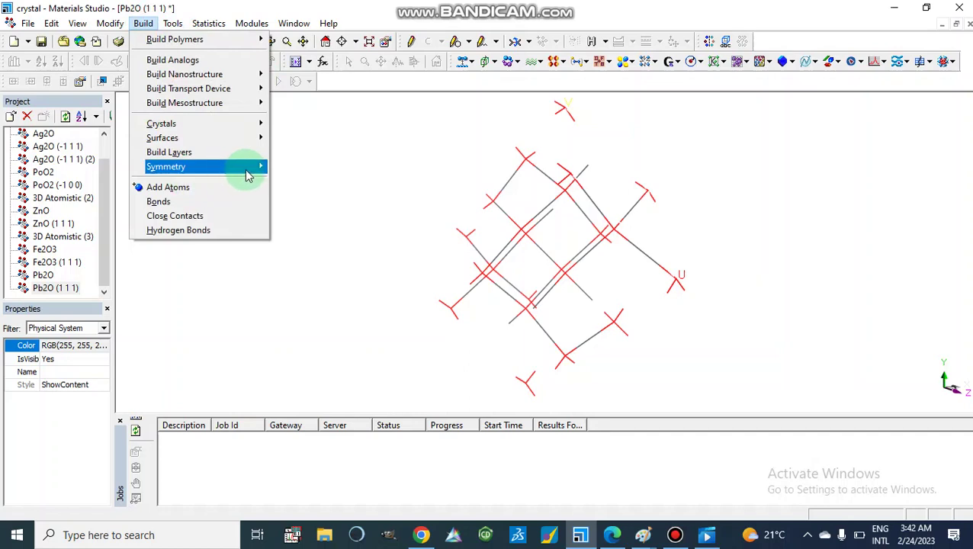
mouse_move(251, 167)
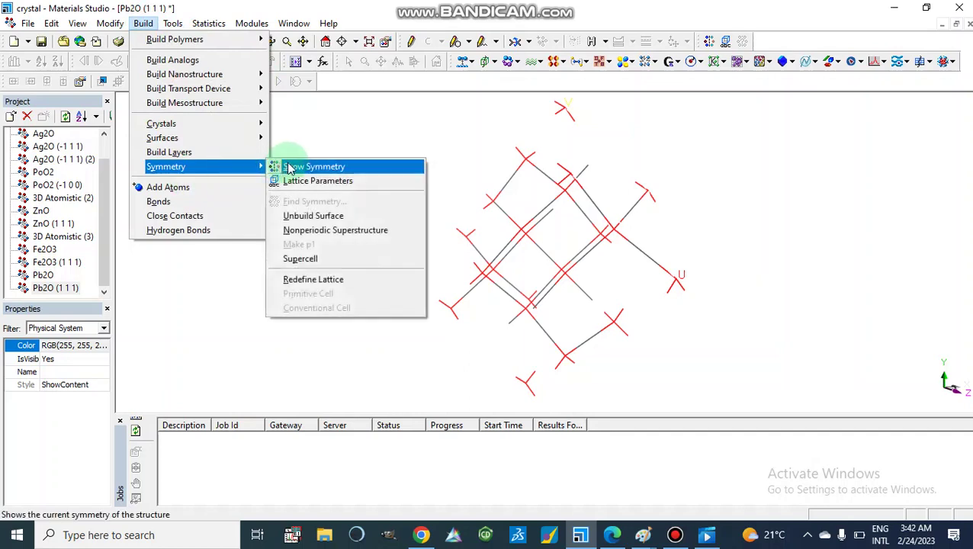
click(300, 259)
click(285, 210)
click(285, 210)
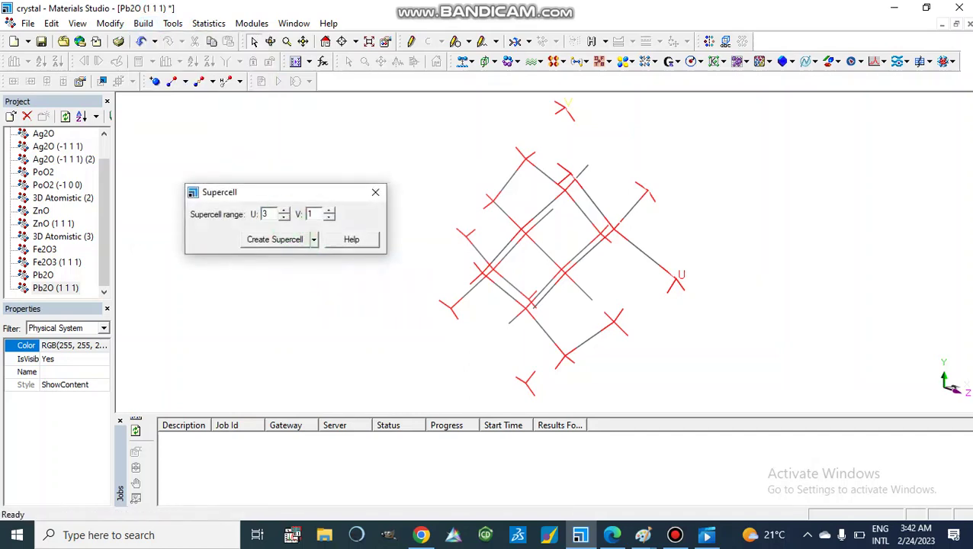
click(313, 214)
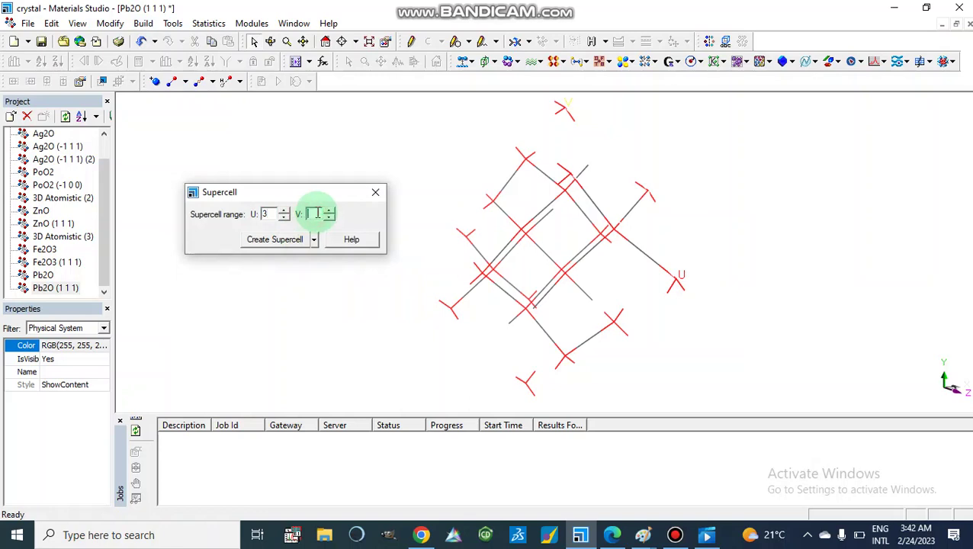
text(3)
click(277, 242)
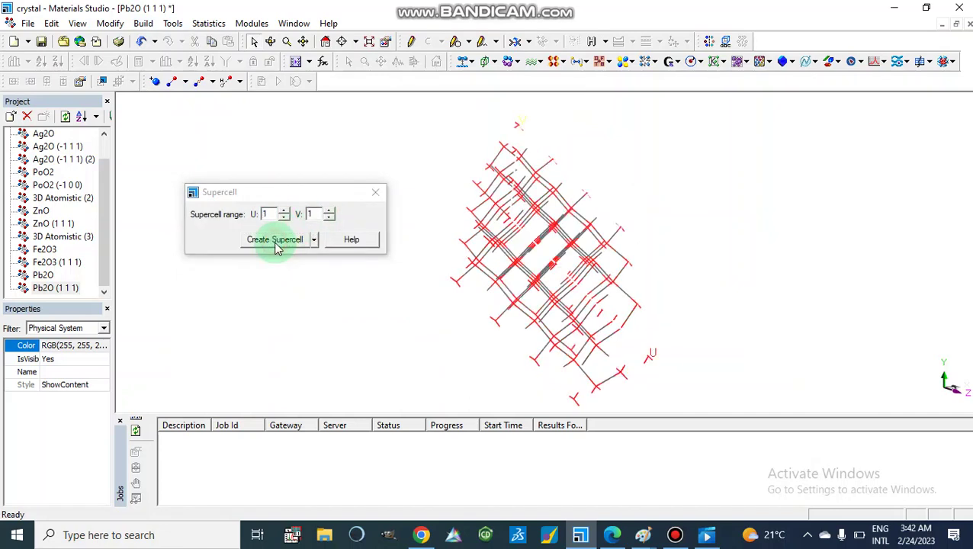
click(375, 192)
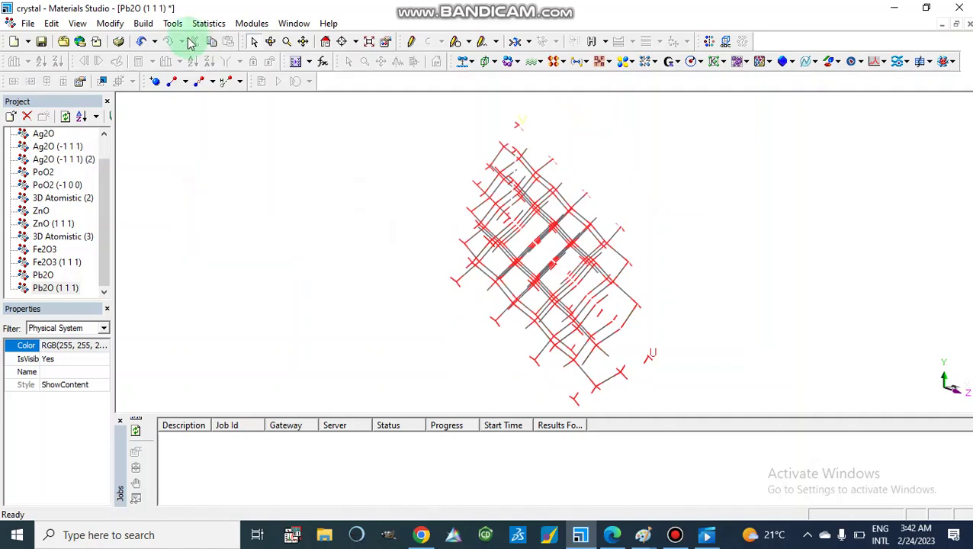
Build a vacuum slab from the Pb2O (1 1 1) supercell with vacuum orientation A and a vacuum thickness of 15.00 Å.
click(146, 26)
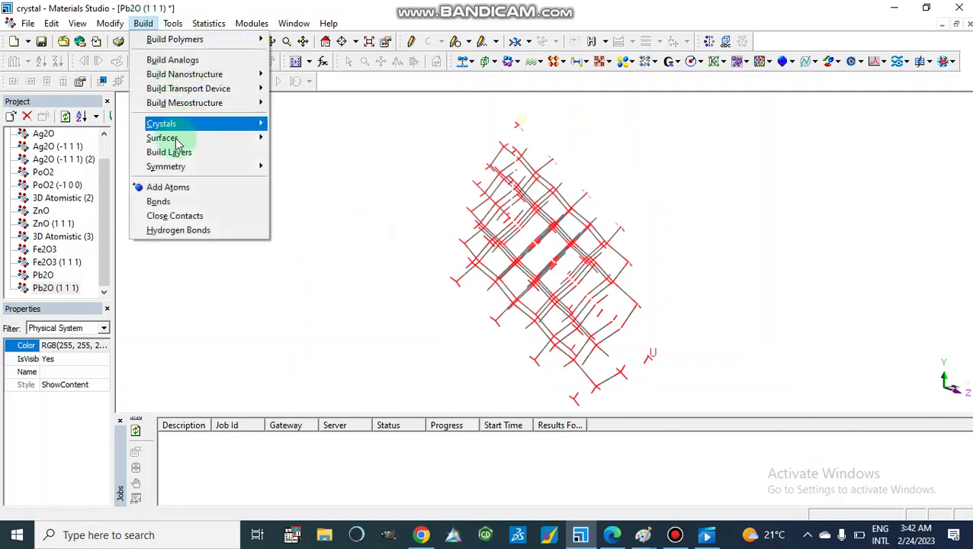
mouse_move(177, 143)
mouse_move(232, 126)
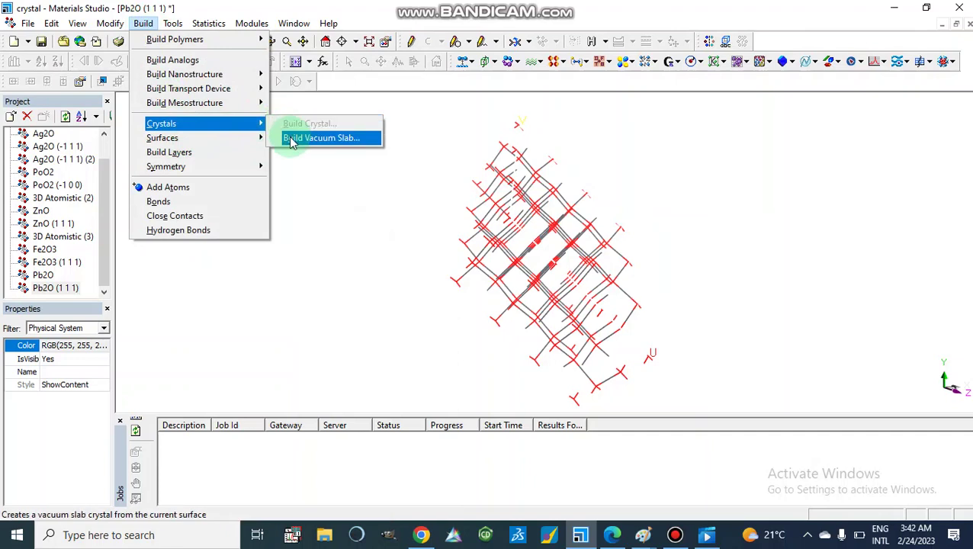
click(290, 139)
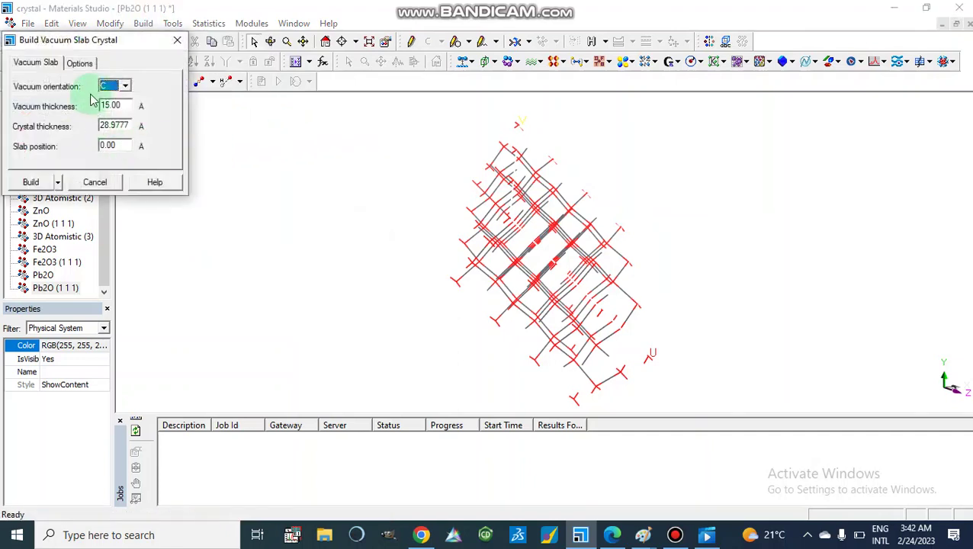
click(125, 86)
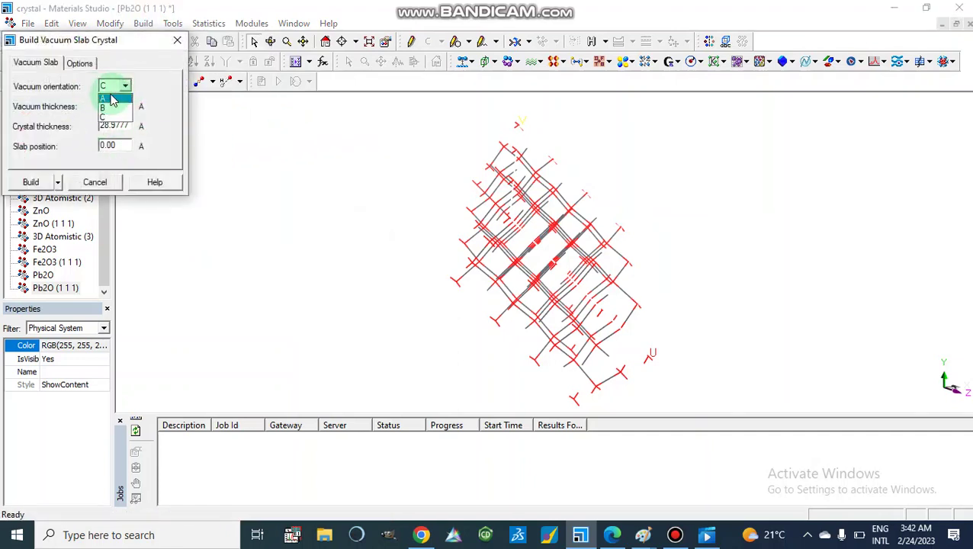
click(106, 97)
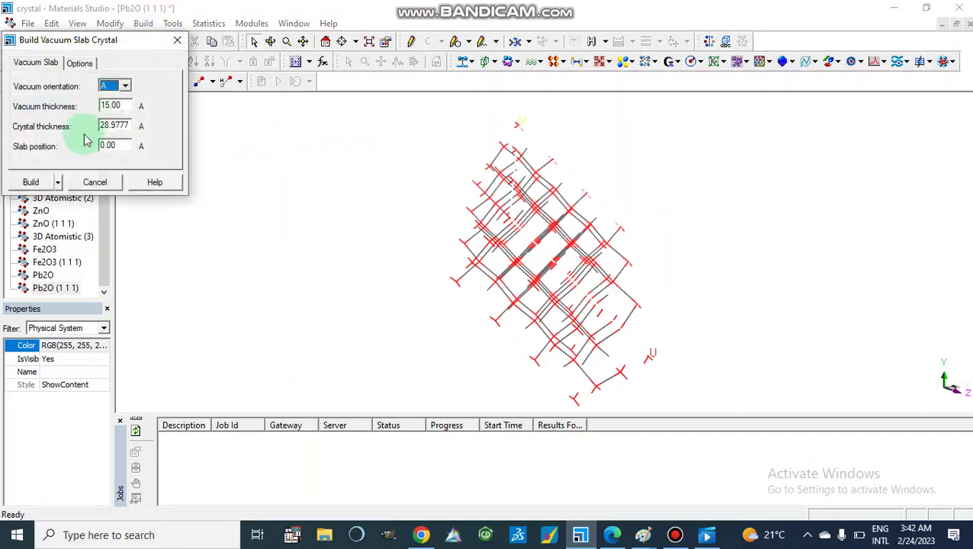
click(30, 182)
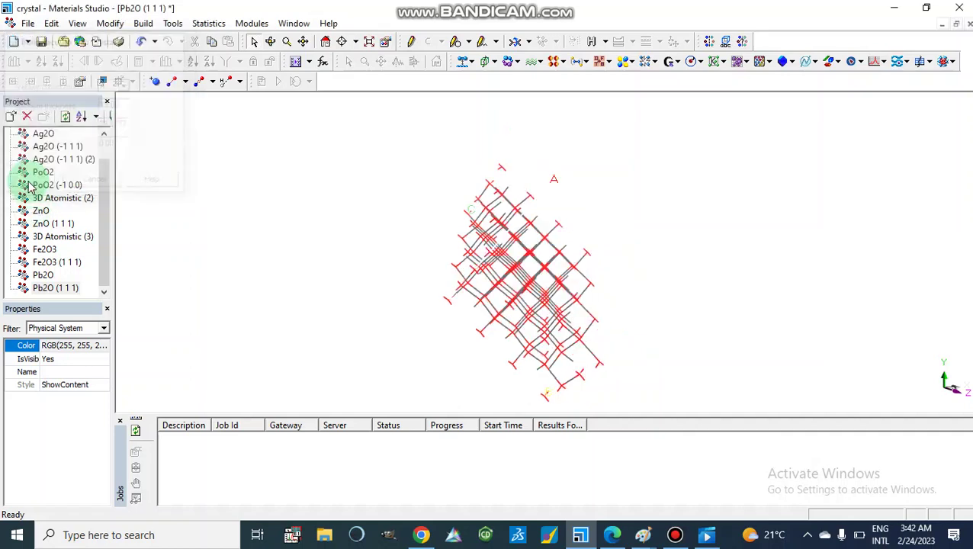
Apply the Black-Gray image texture as the background of the Pb2O slab and close the display options.
right_click(321, 244)
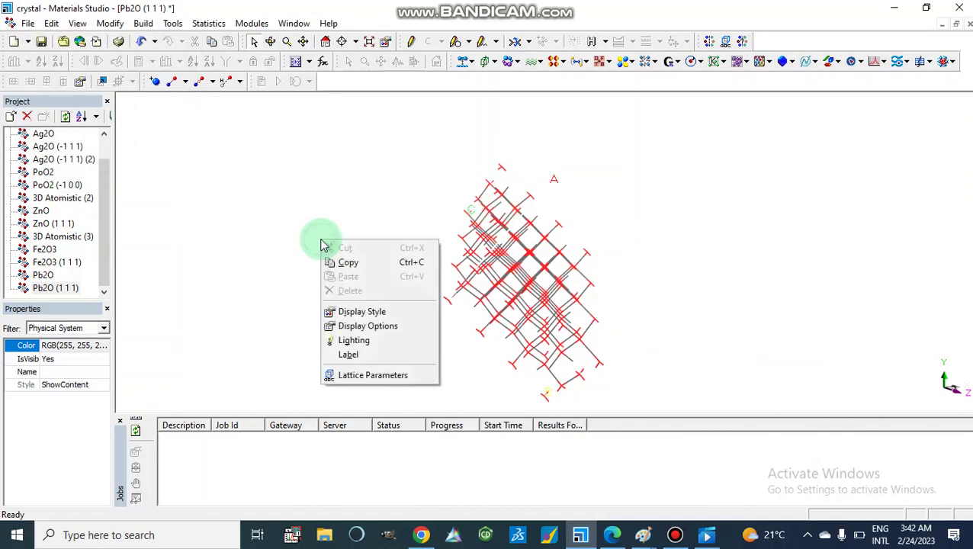
click(374, 327)
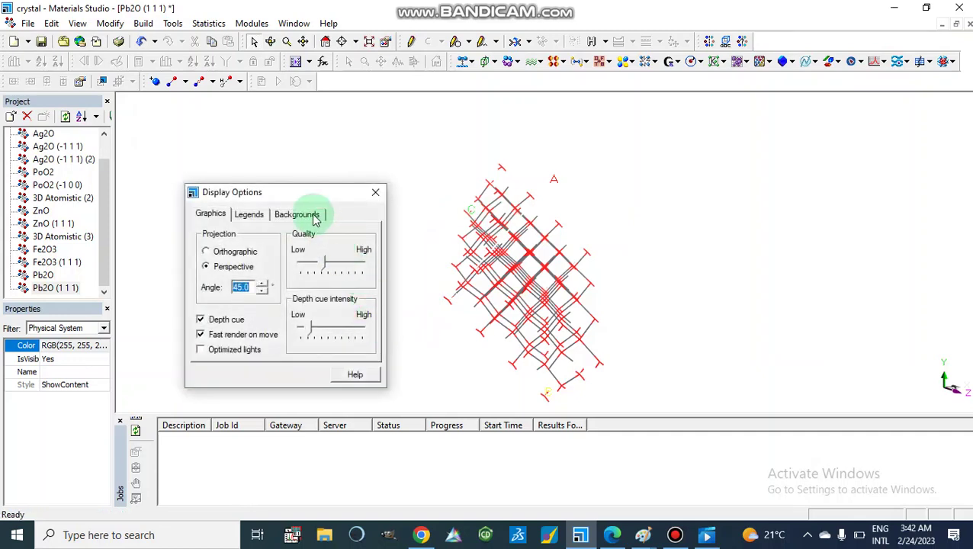
click(296, 215)
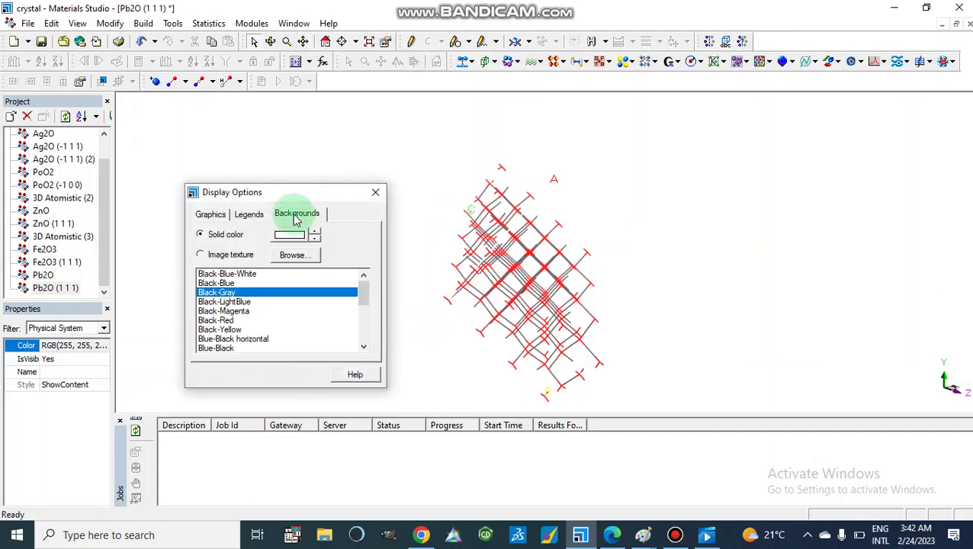
click(221, 294)
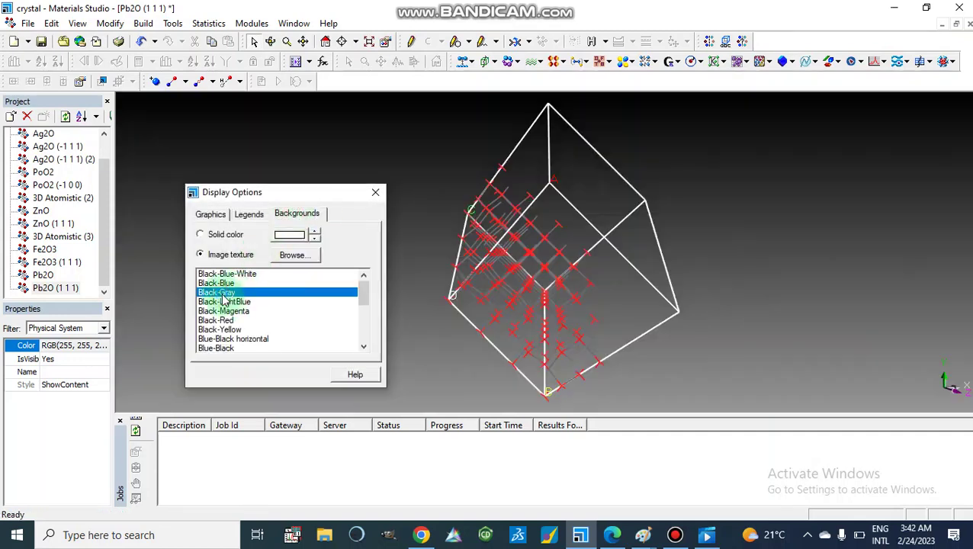
click(375, 193)
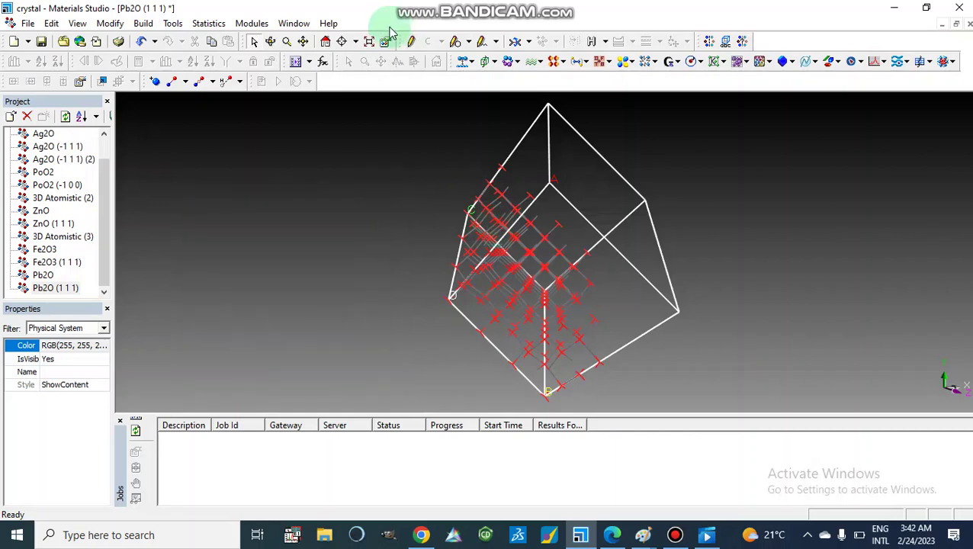
Display the atoms of the Pb2O (1 1 1) vacuum slab in CPK style and close the display style settings.
click(273, 42)
drag(398, 184, 442, 290)
right_click(343, 278)
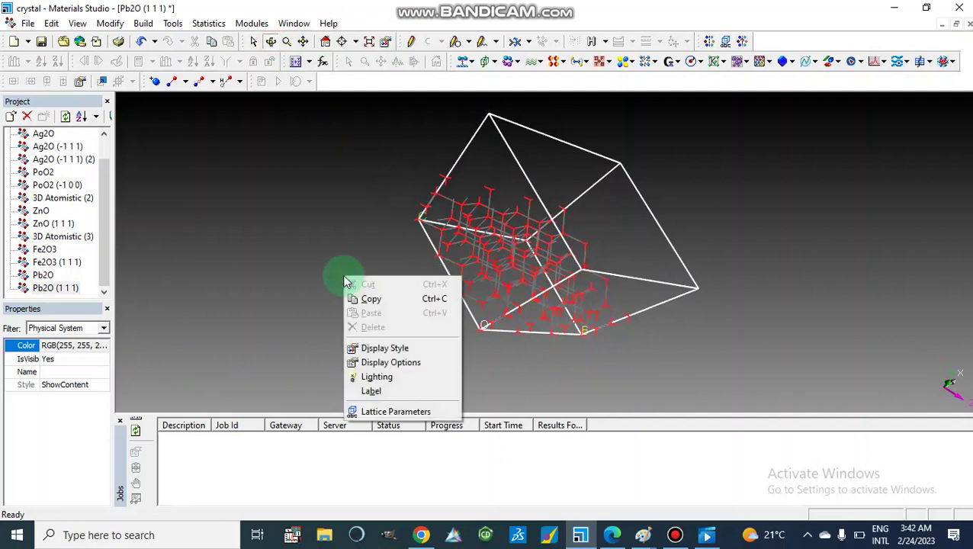
click(381, 352)
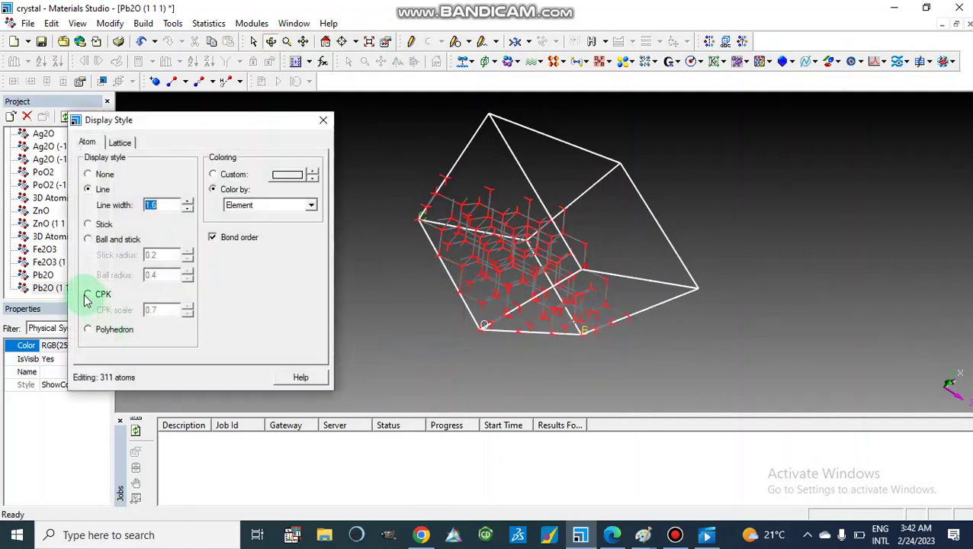
click(88, 295)
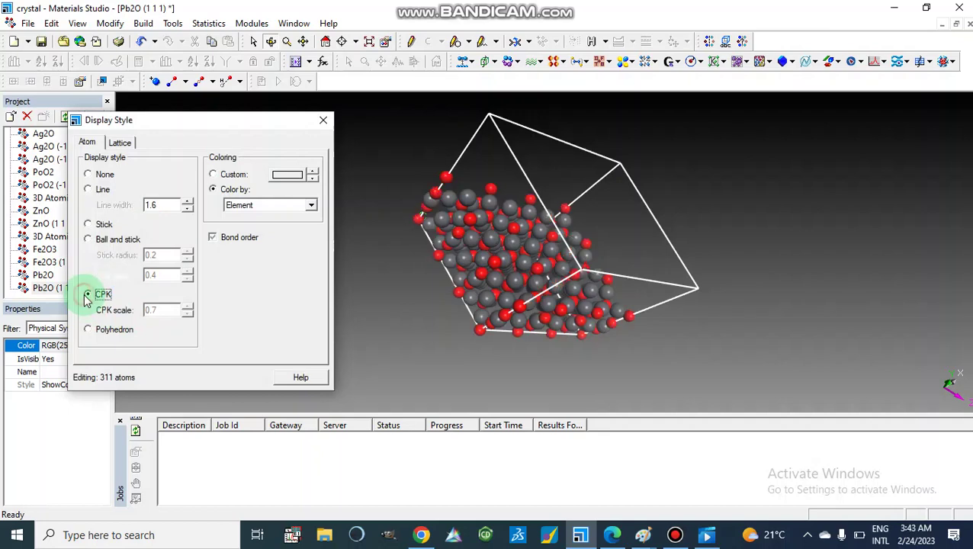
click(321, 123)
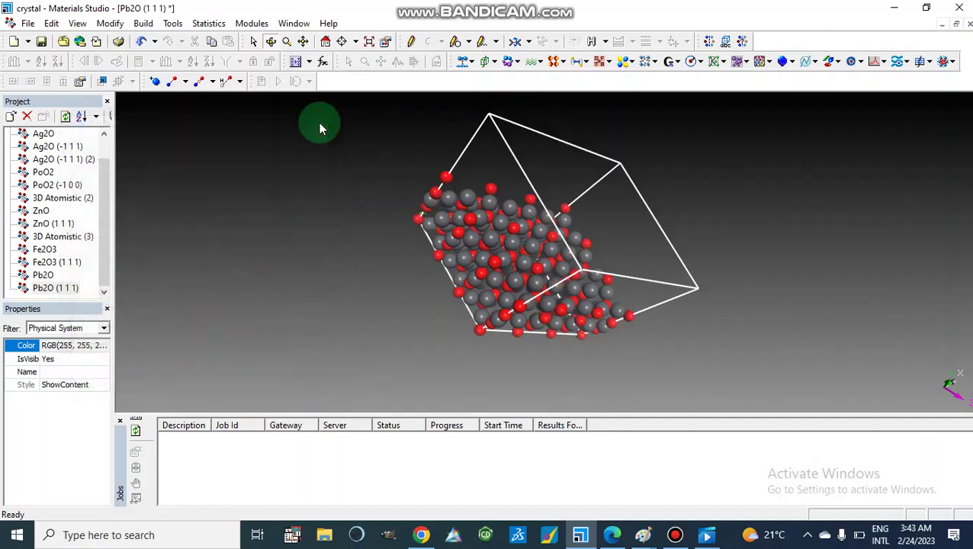
right_click(303, 275)
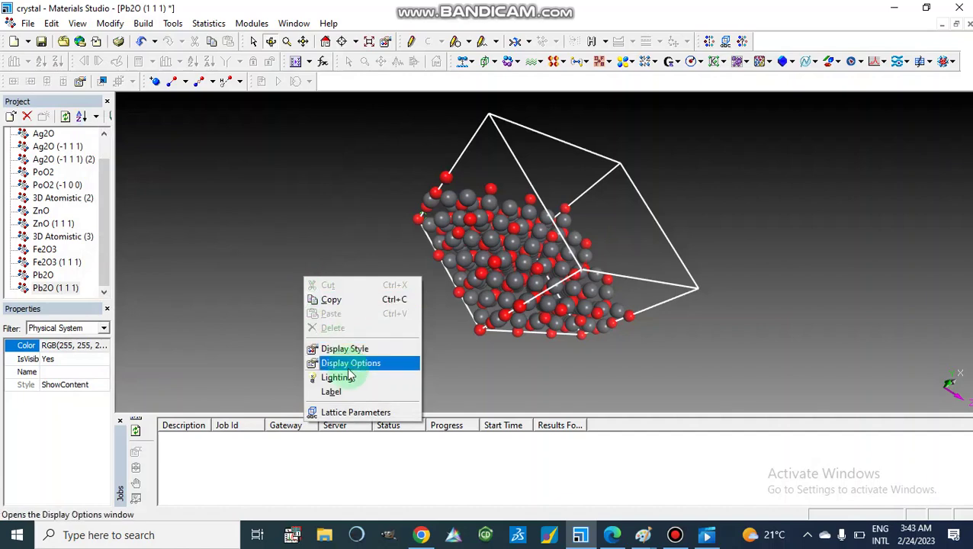
click(347, 364)
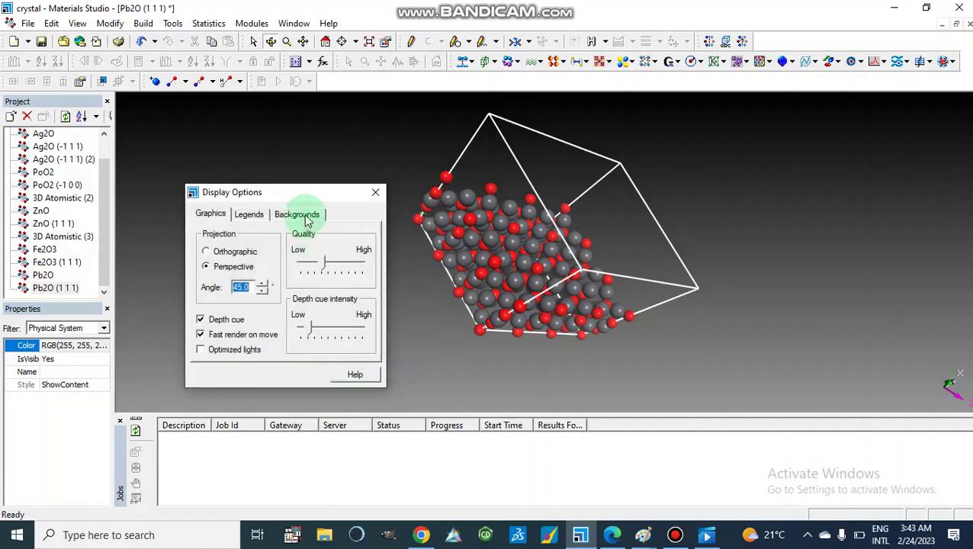
click(377, 196)
Hide the lattice lines of the Pb2O (1 1 1) slab by setting the lattice display to None.
right_click(292, 265)
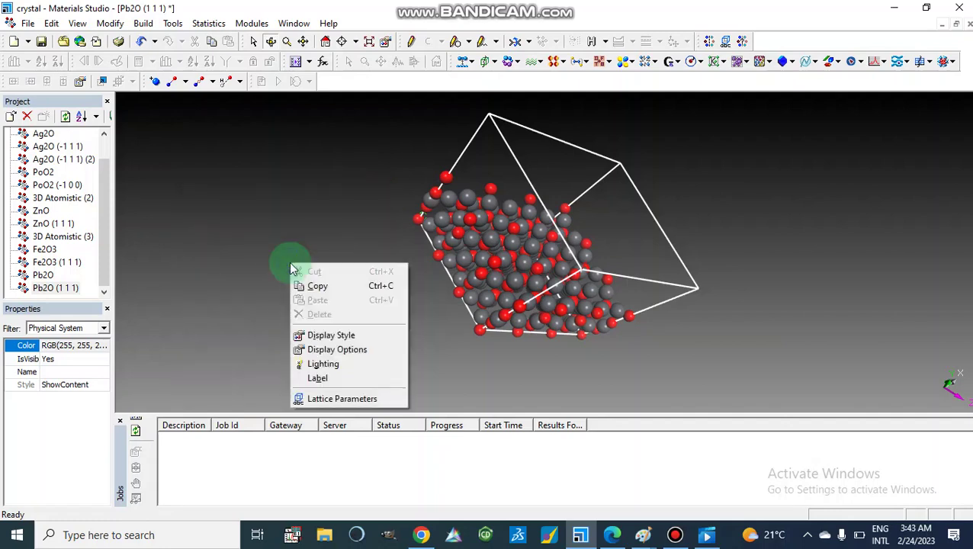
click(328, 339)
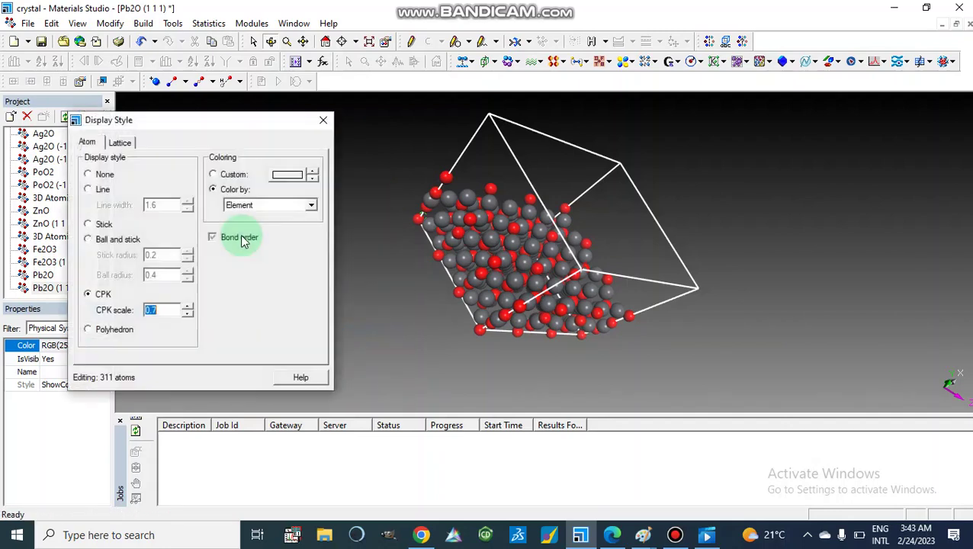
click(121, 145)
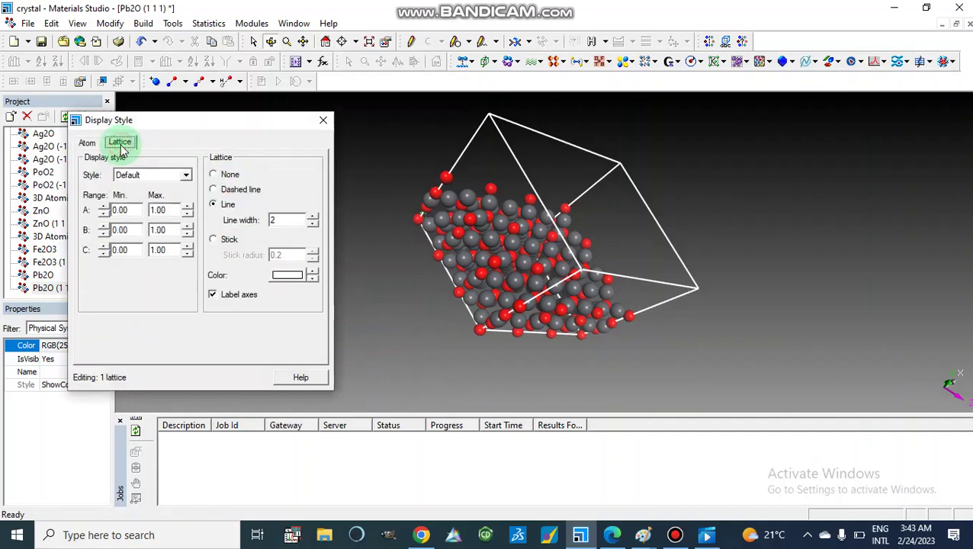
click(213, 176)
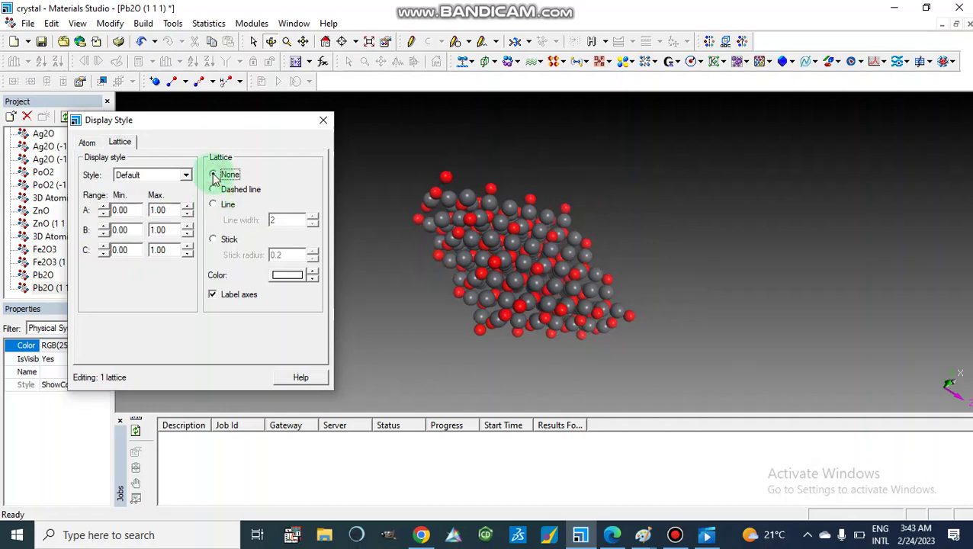
click(324, 120)
Set the background of the Pb2O (1 1 1) slab to solid white and close the display options.
right_click(389, 262)
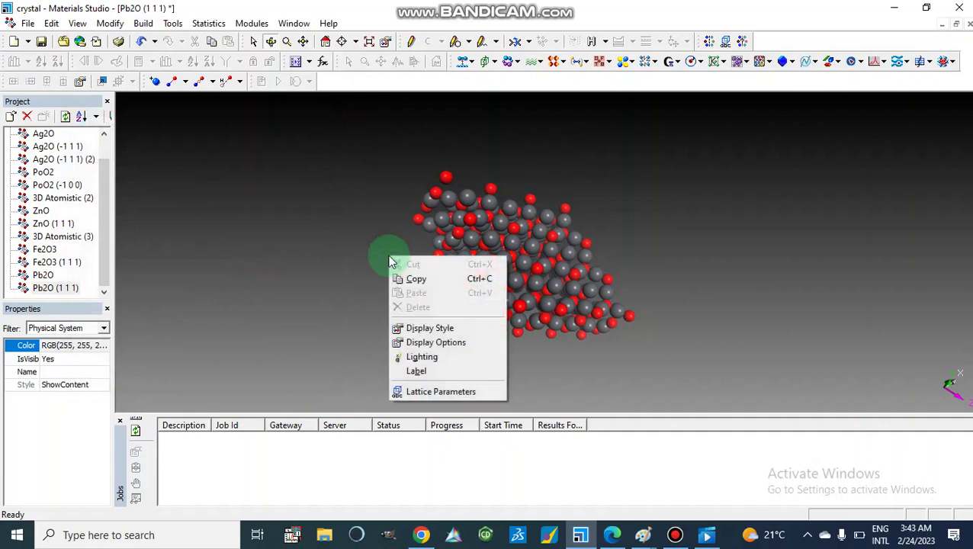
click(424, 342)
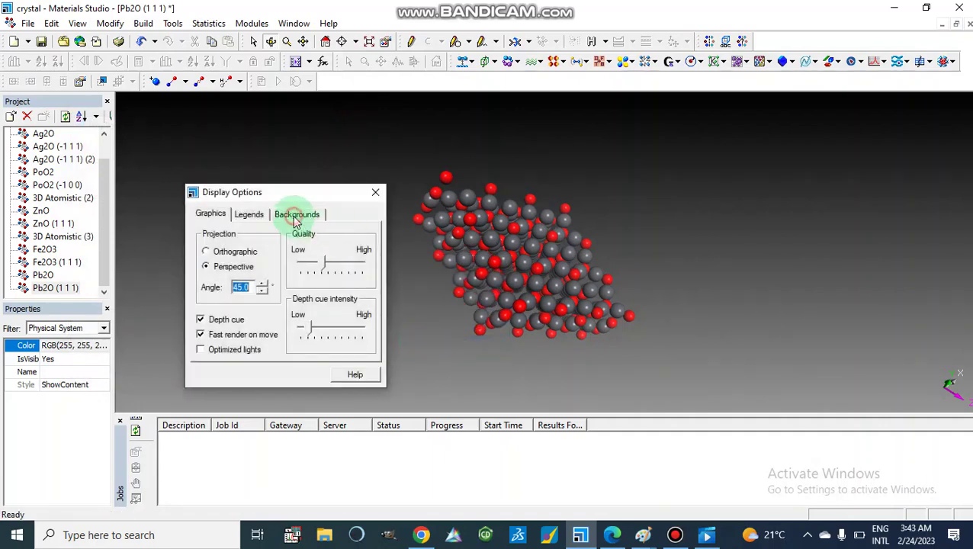
click(297, 217)
click(293, 235)
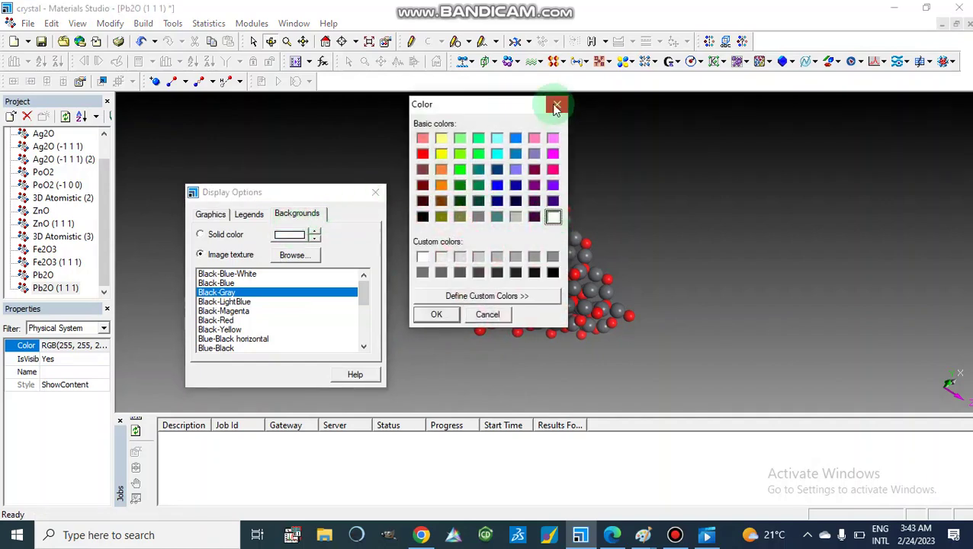
click(437, 314)
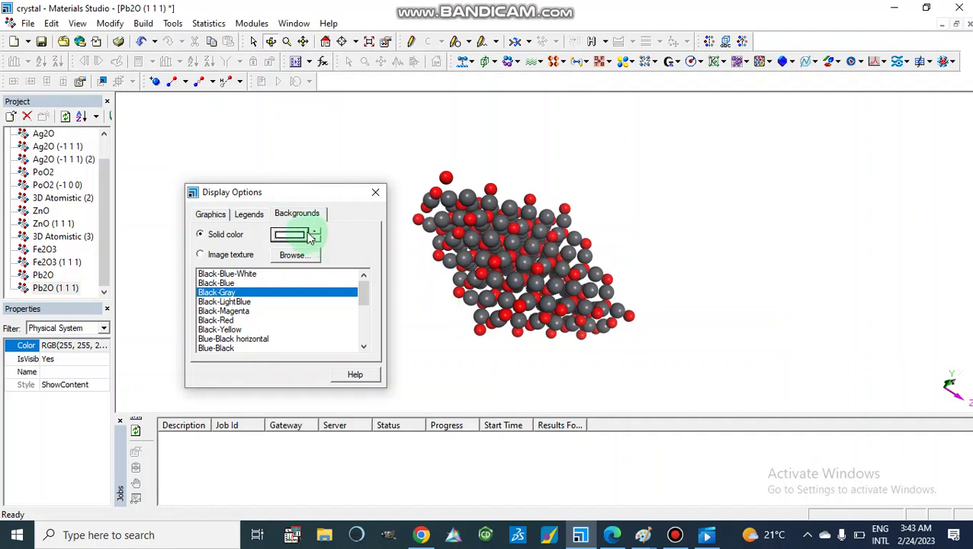
click(375, 193)
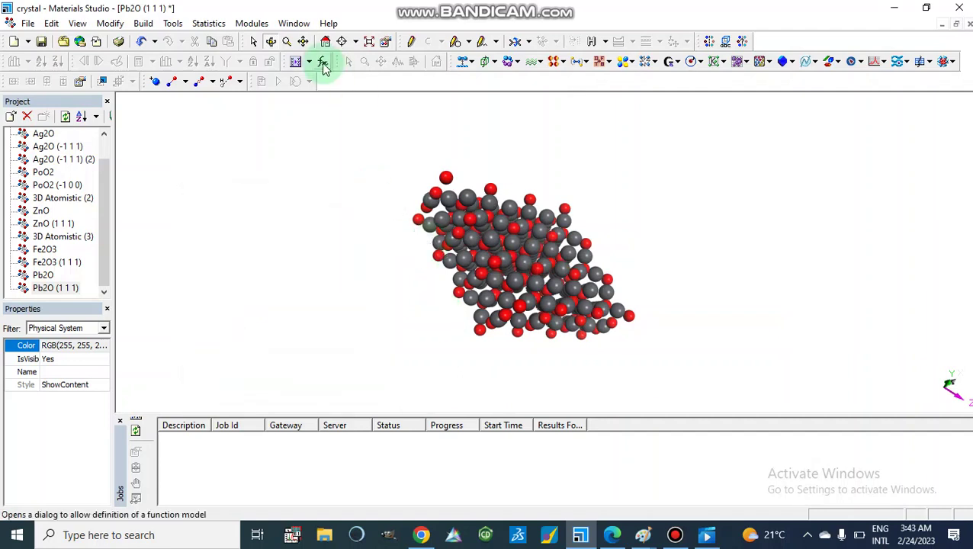
click(304, 42)
drag(410, 286, 215, 280)
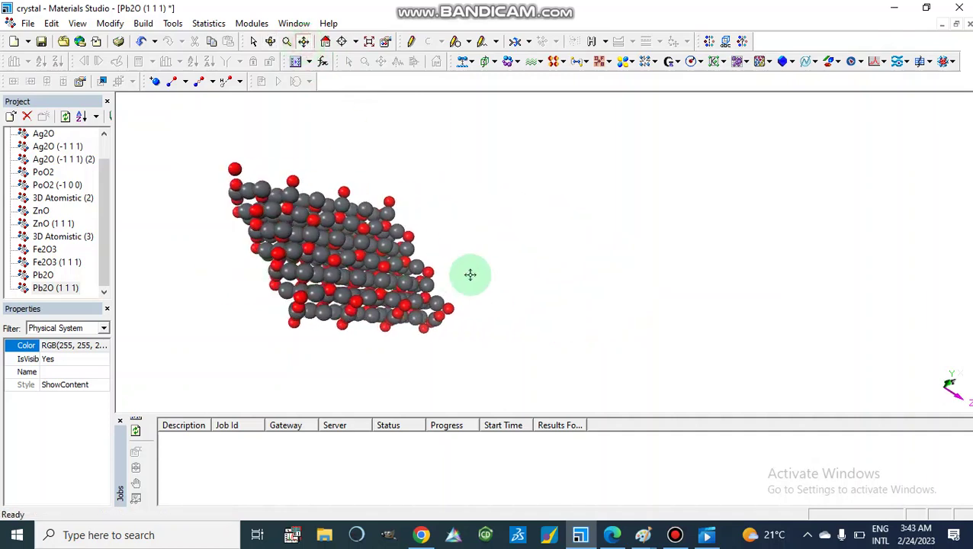